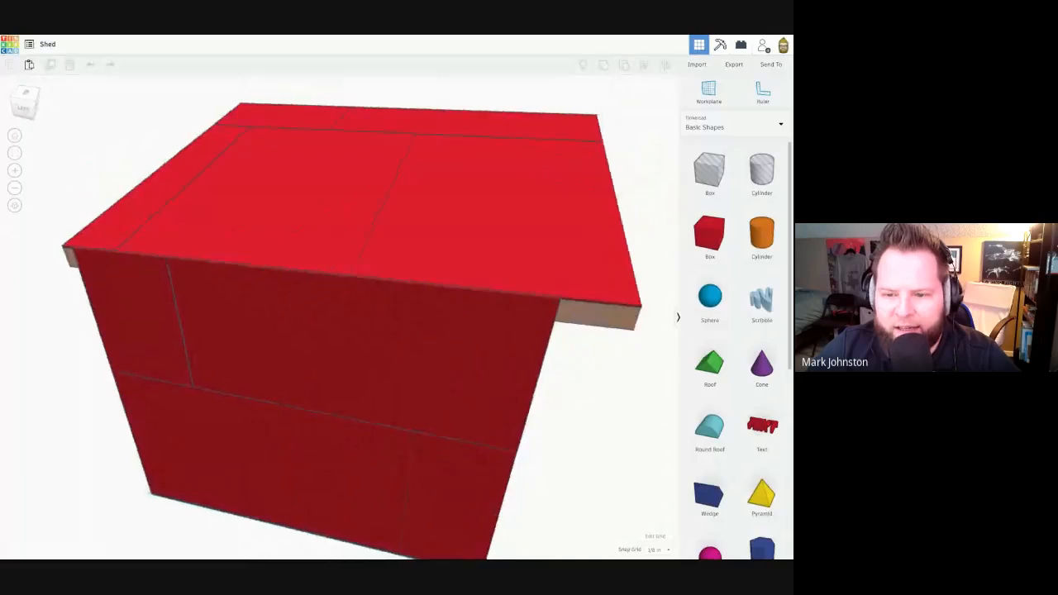
Examine the shed model's wall framing, bottom plate and roof overhang from the open side and the corner.
{"action": "right_click_drag", "start_coordinate": [330, 247], "coordinate": [575, 291]}
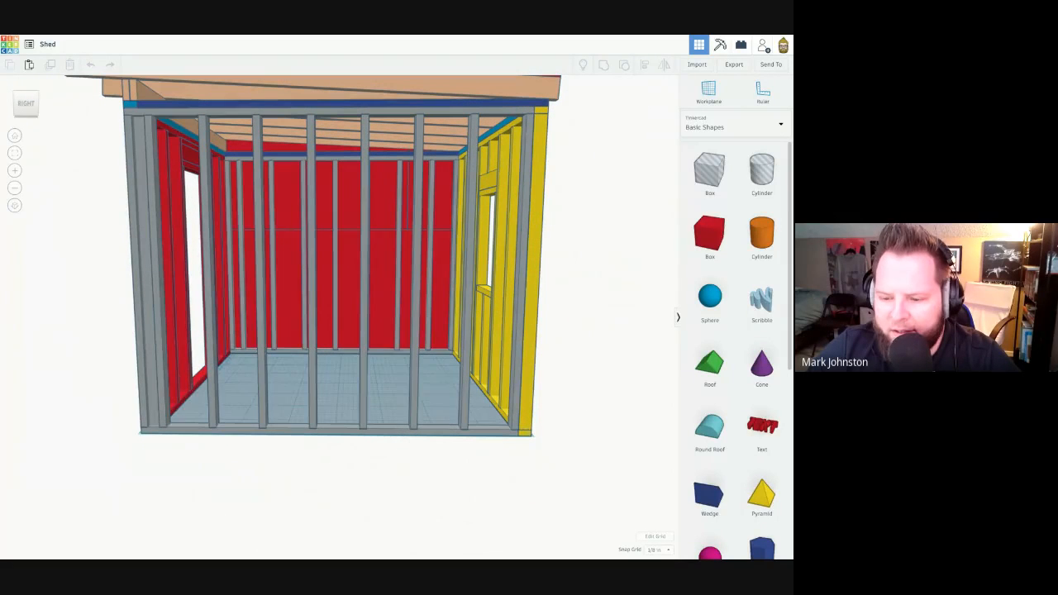
{"action": "left_click", "coordinate": [337, 430]}
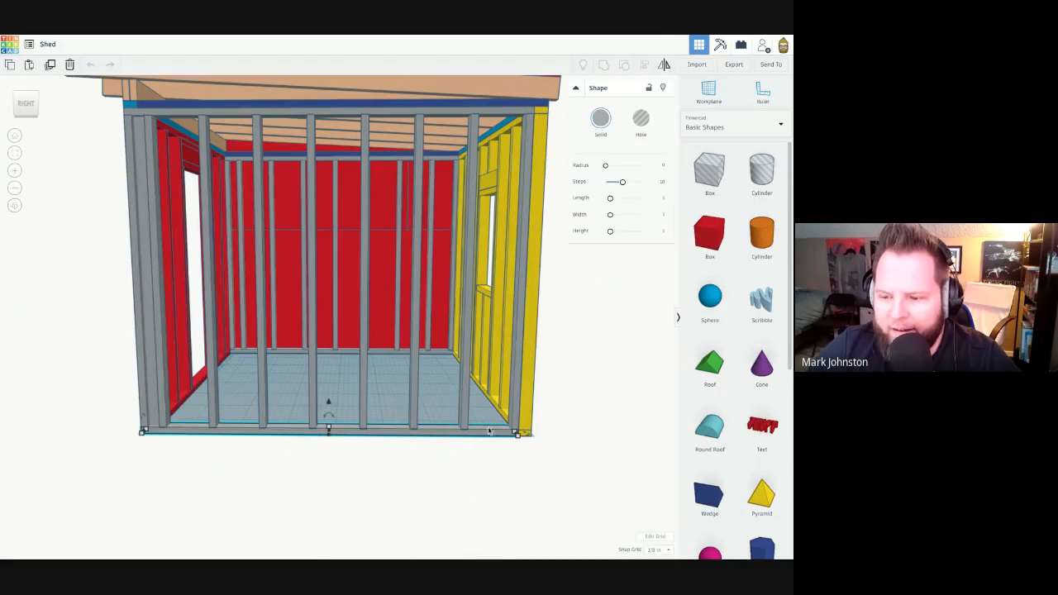
{"action": "mouse_move", "coordinate": [519, 438]}
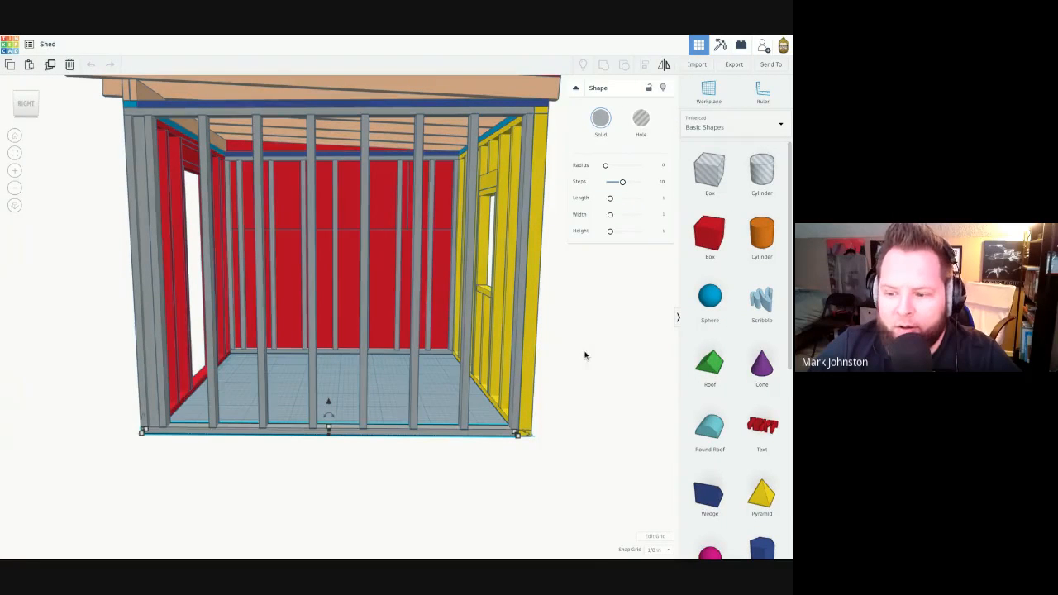
{"action": "scroll", "coordinate": [586, 354], "scroll_direction": "up", "scroll_amount": 3}
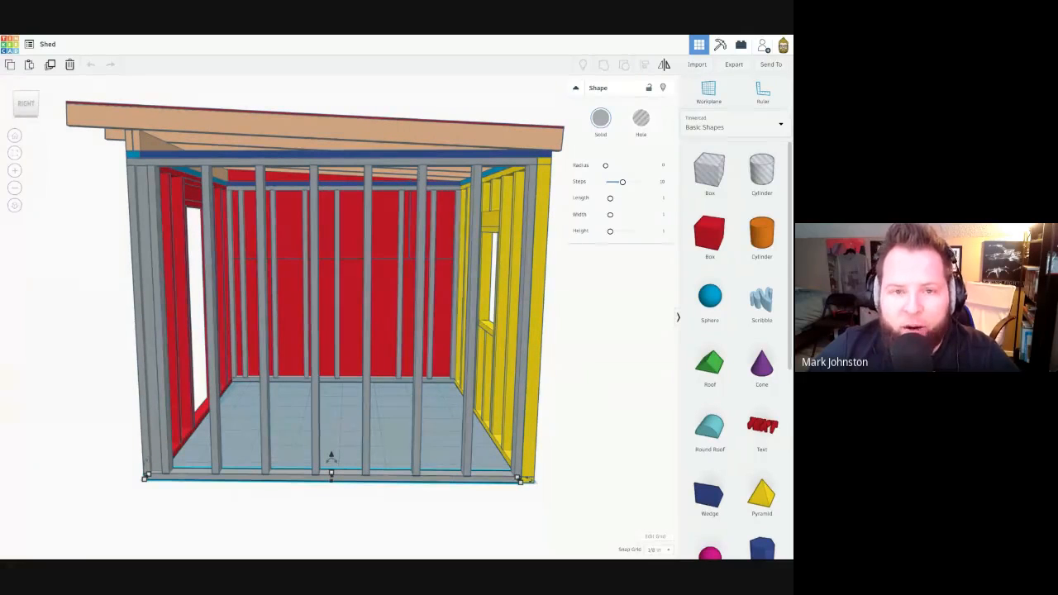
{"action": "left_click", "coordinate": [576, 399]}
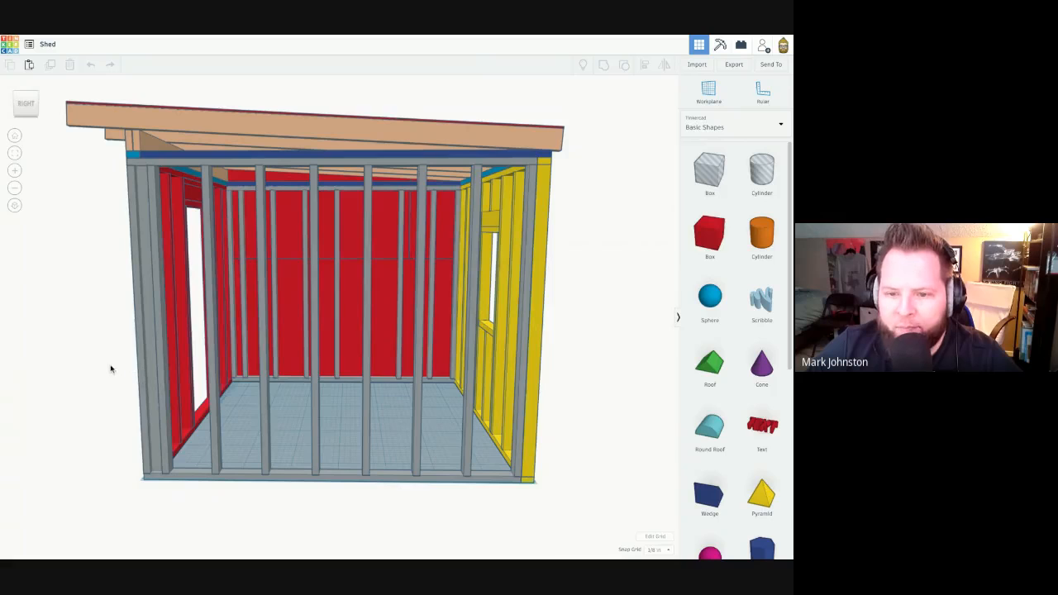
{"action": "right_click_drag", "start_coordinate": [110, 369], "coordinate": [109, 370]}
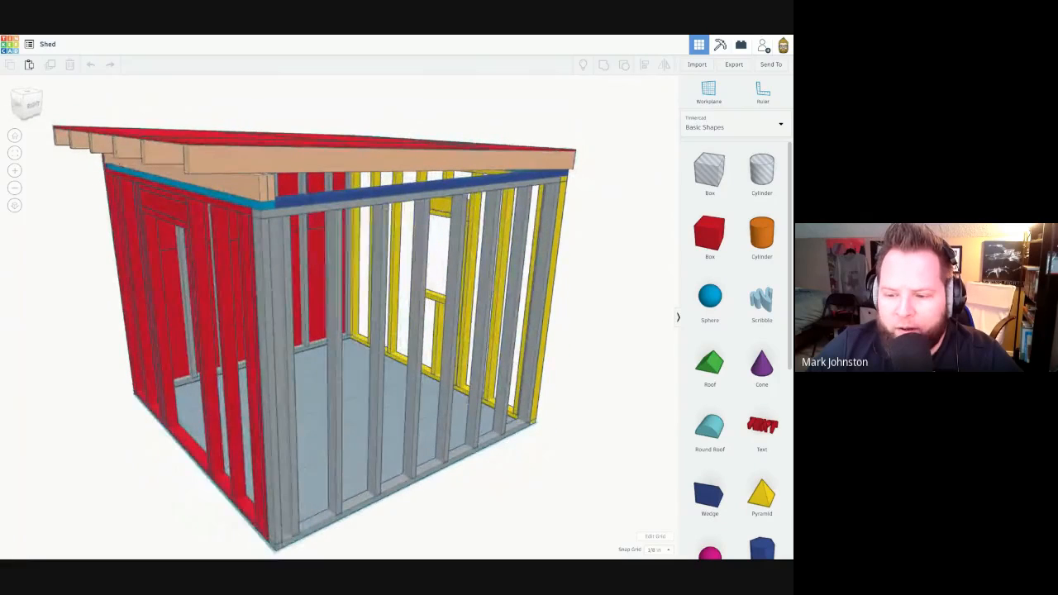
{"action": "right_click_drag", "start_coordinate": [324, 395], "coordinate": [329, 399]}
{"action": "right_click_drag", "start_coordinate": [614, 426], "coordinate": [612, 425]}
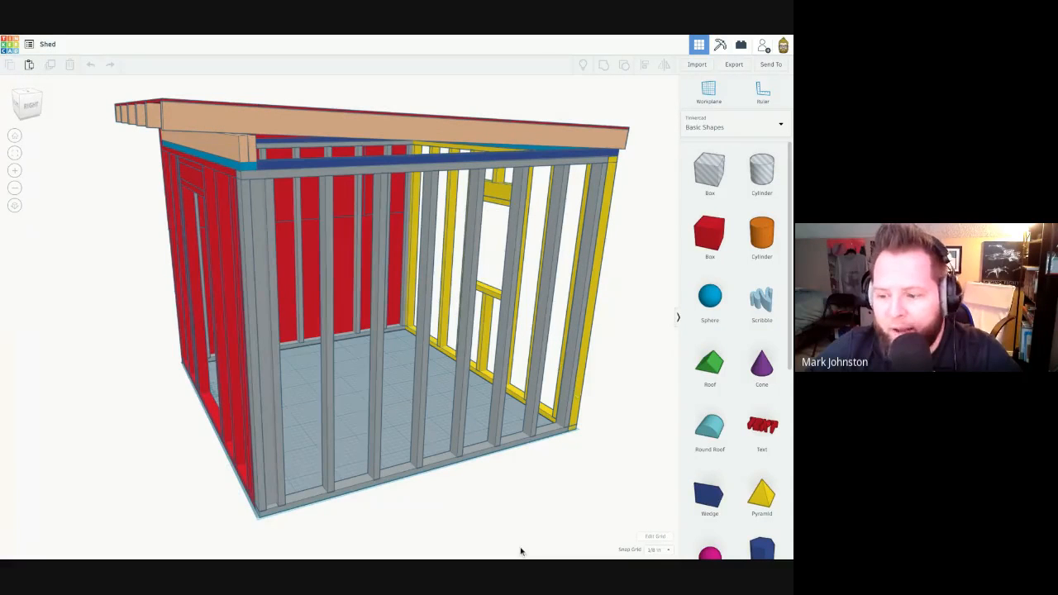
{"action": "right_click_drag", "start_coordinate": [516, 496], "coordinate": [557, 487]}
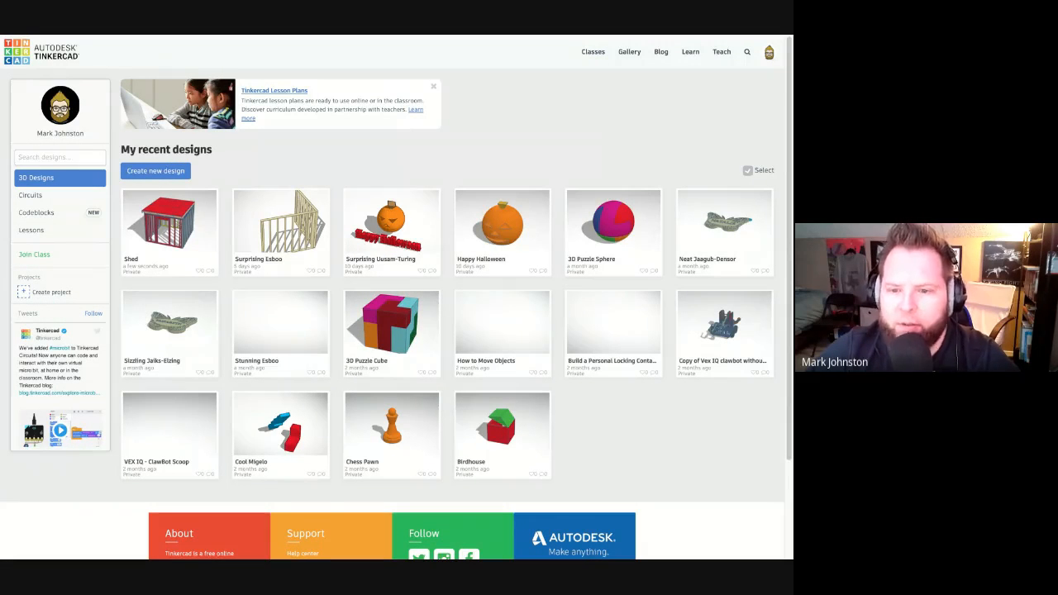
Leave the Shed design, look over the recent designs and create a new 3D design.
{"action": "mouse_move", "coordinate": [320, 213]}
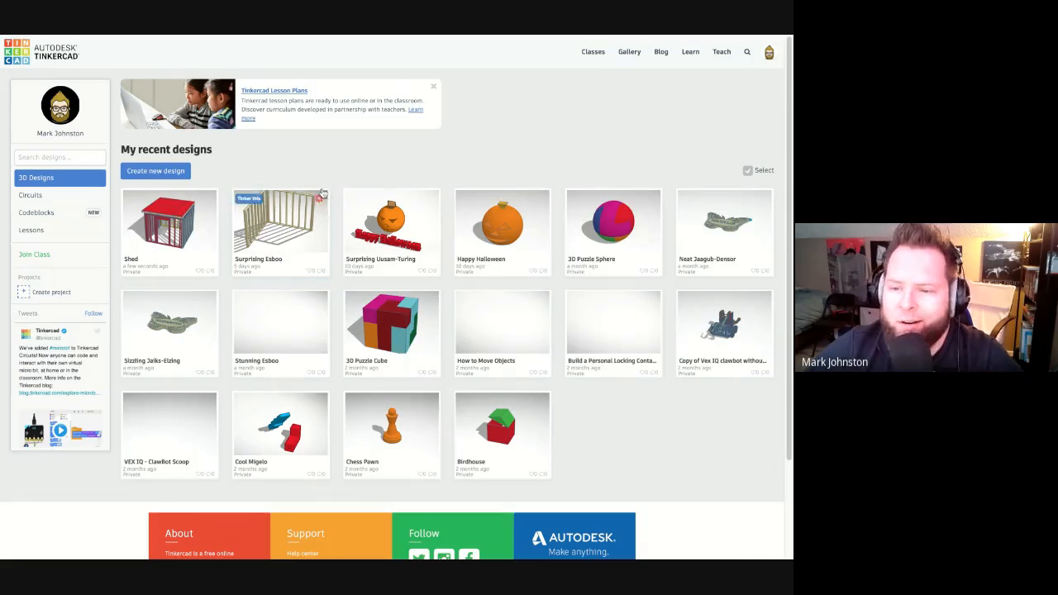
{"action": "mouse_move", "coordinate": [370, 239]}
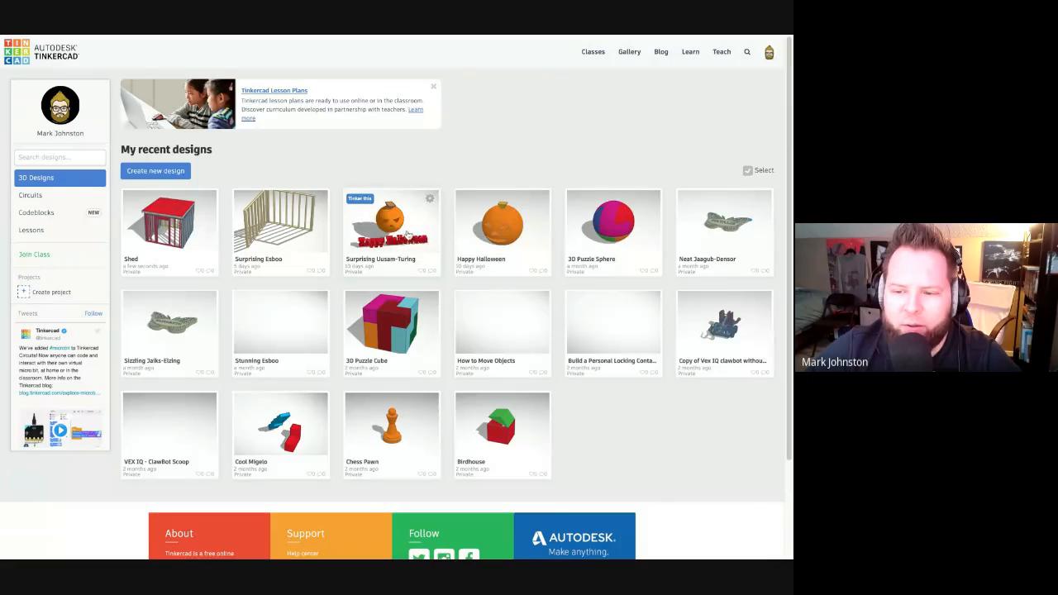
{"action": "mouse_move", "coordinate": [507, 240]}
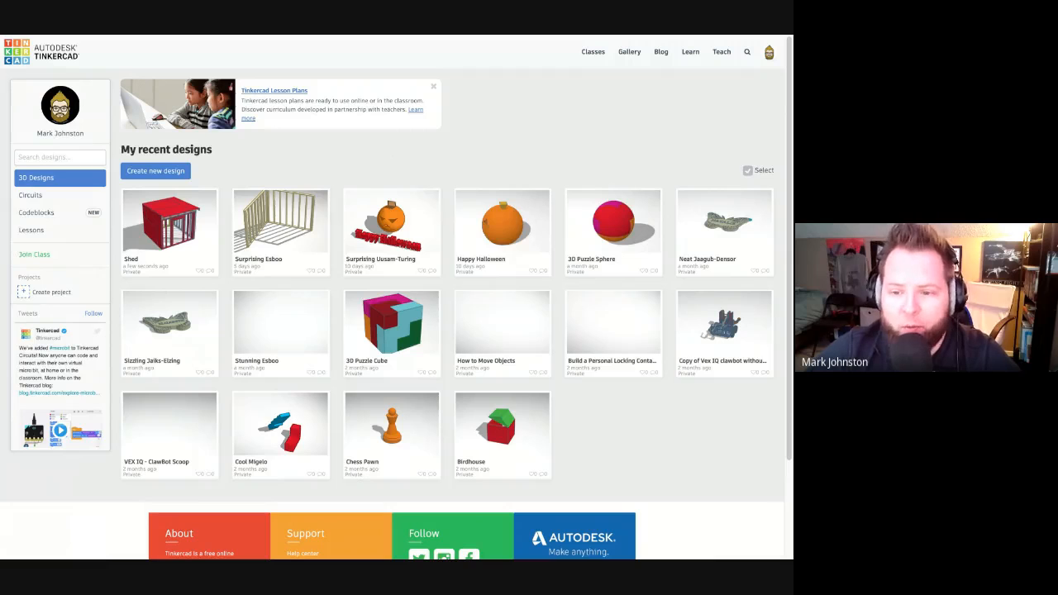
{"action": "left_click", "coordinate": [140, 172]}
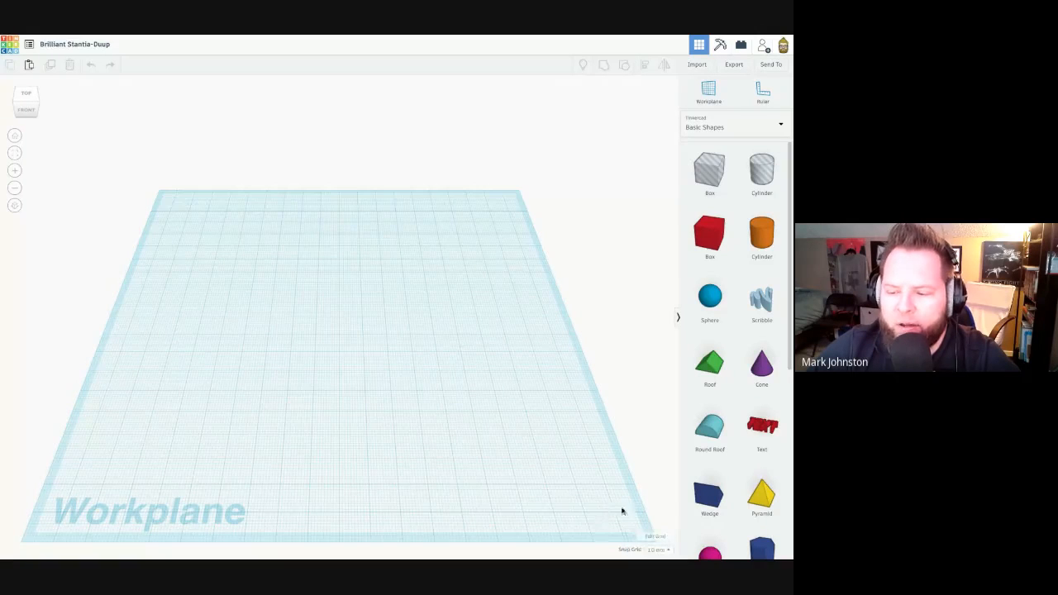
Set the workplane grid units to inches with the Default preset and update the grid.
{"action": "left_click", "coordinate": [658, 537]}
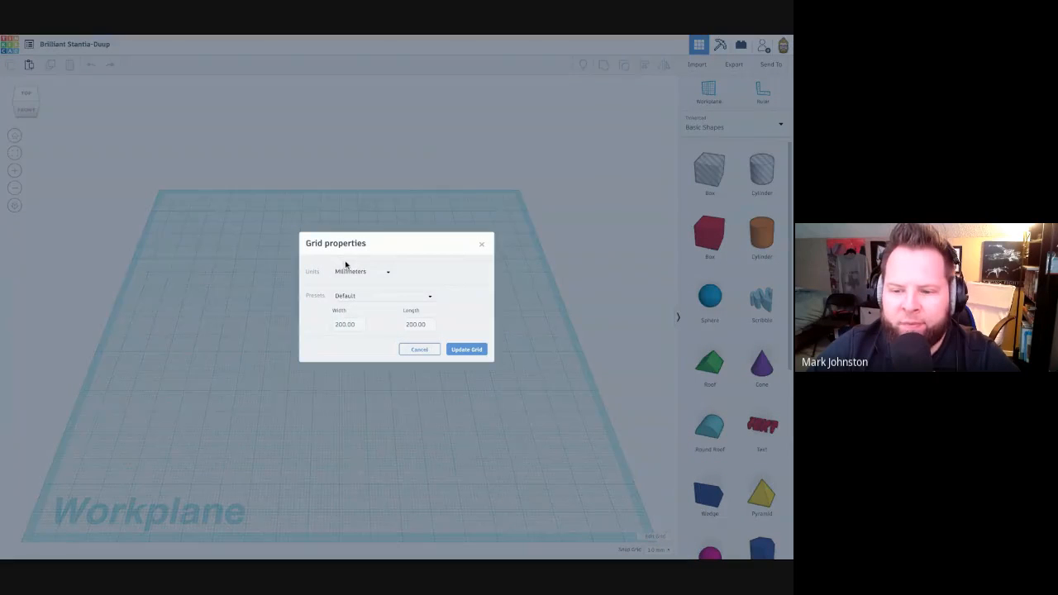
{"action": "left_click", "coordinate": [354, 271]}
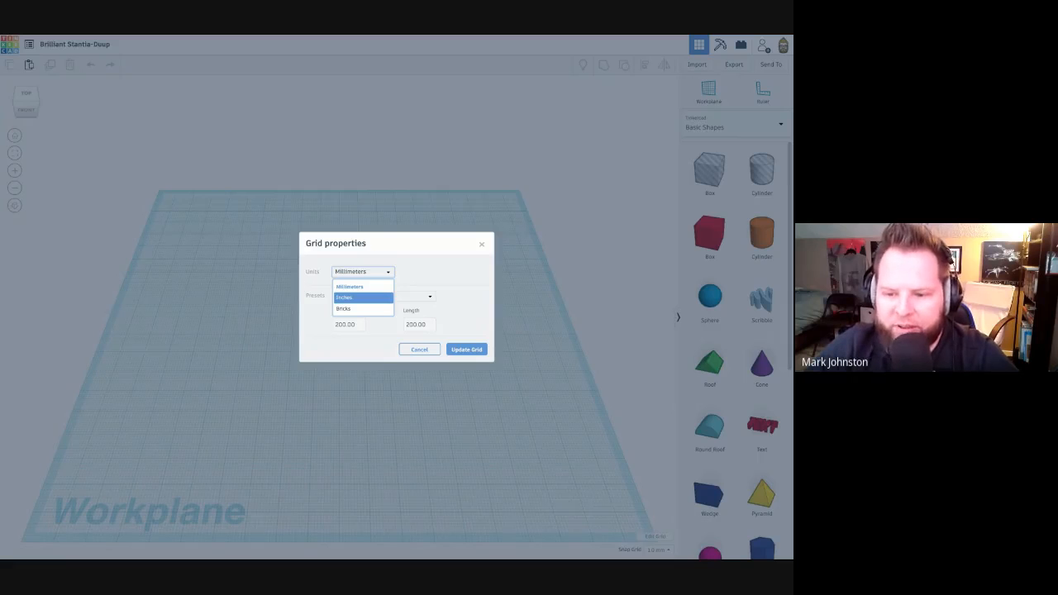
{"action": "left_click", "coordinate": [355, 297]}
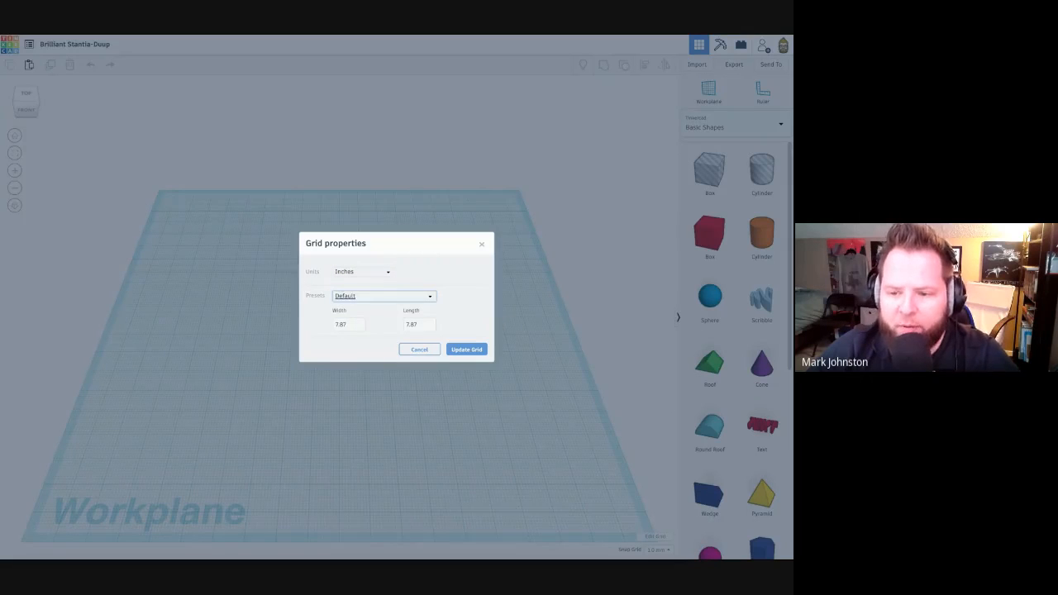
{"action": "left_click", "coordinate": [363, 296]}
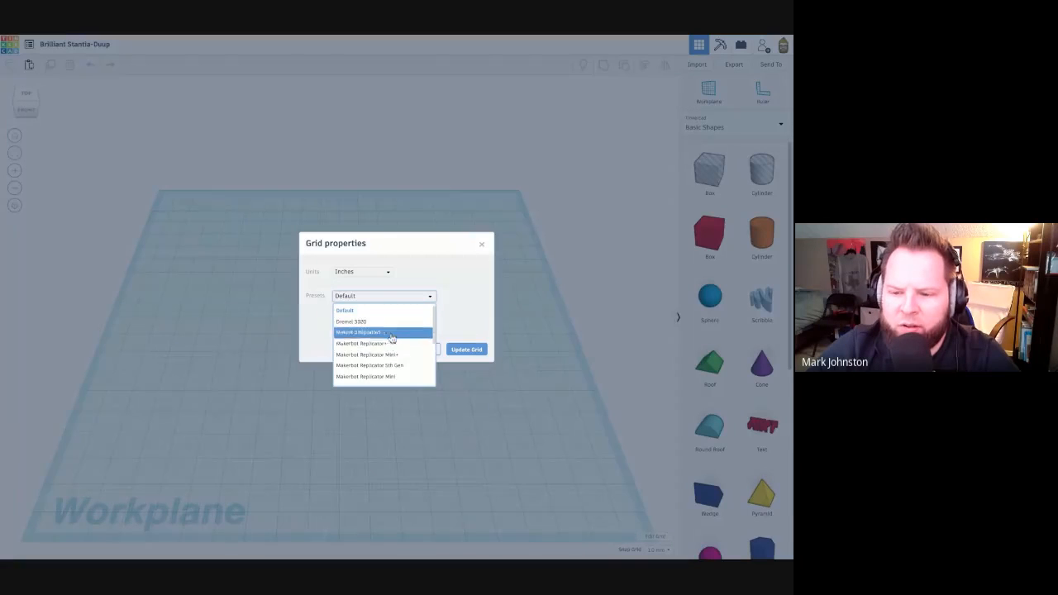
{"action": "left_click", "coordinate": [371, 311]}
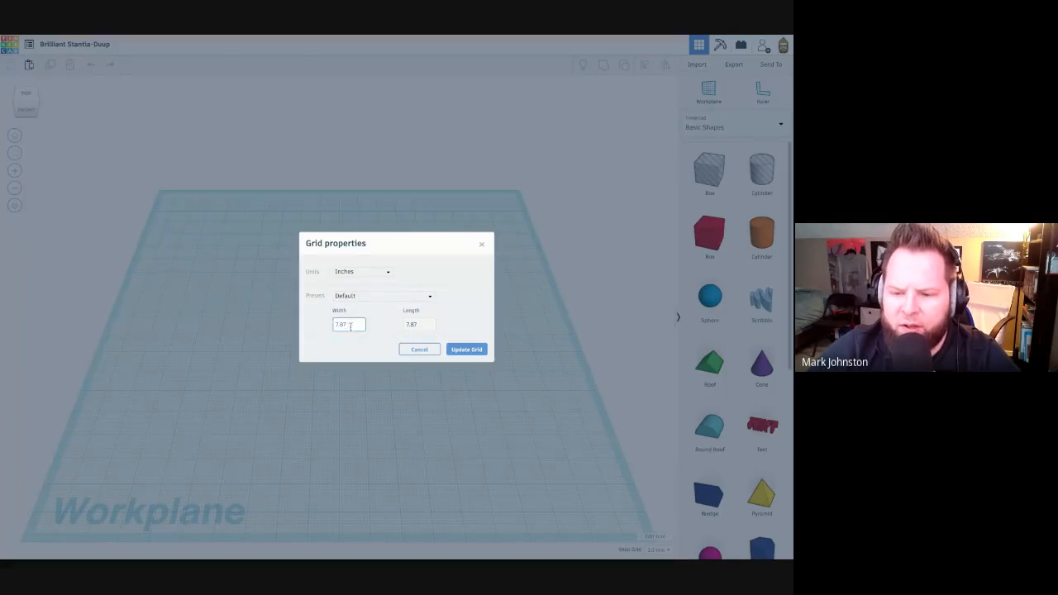
{"action": "left_click", "coordinate": [469, 350]}
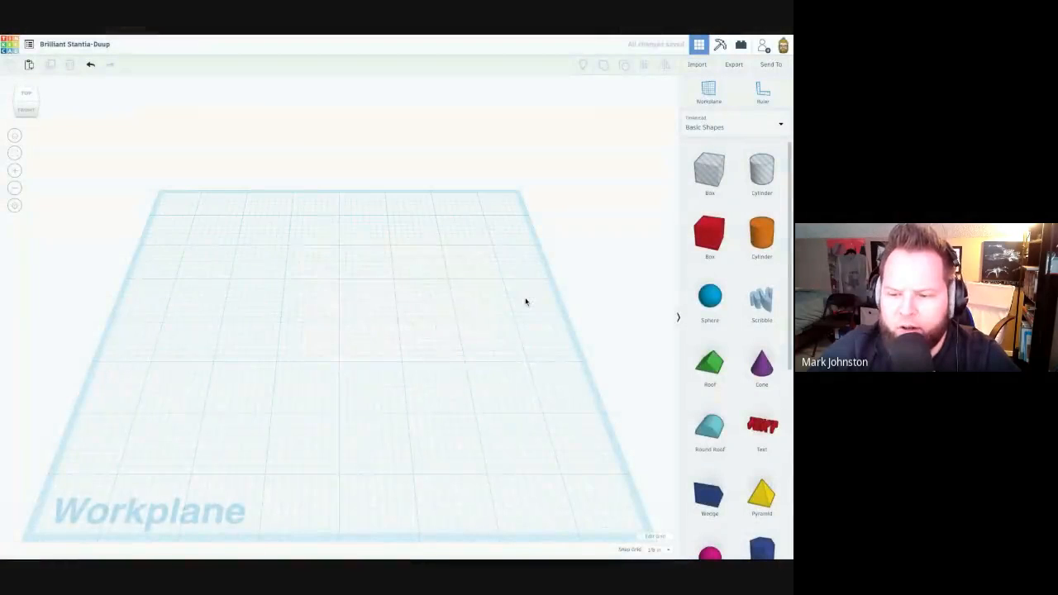
Place a red solid box near the middle of the workplane and narrow it to 1/8 in wide, keeping 1 in length.
{"action": "right_click_drag", "start_coordinate": [477, 320], "coordinate": [466, 376]}
{"action": "left_click_drag", "start_coordinate": [709, 233], "coordinate": [371, 345]}
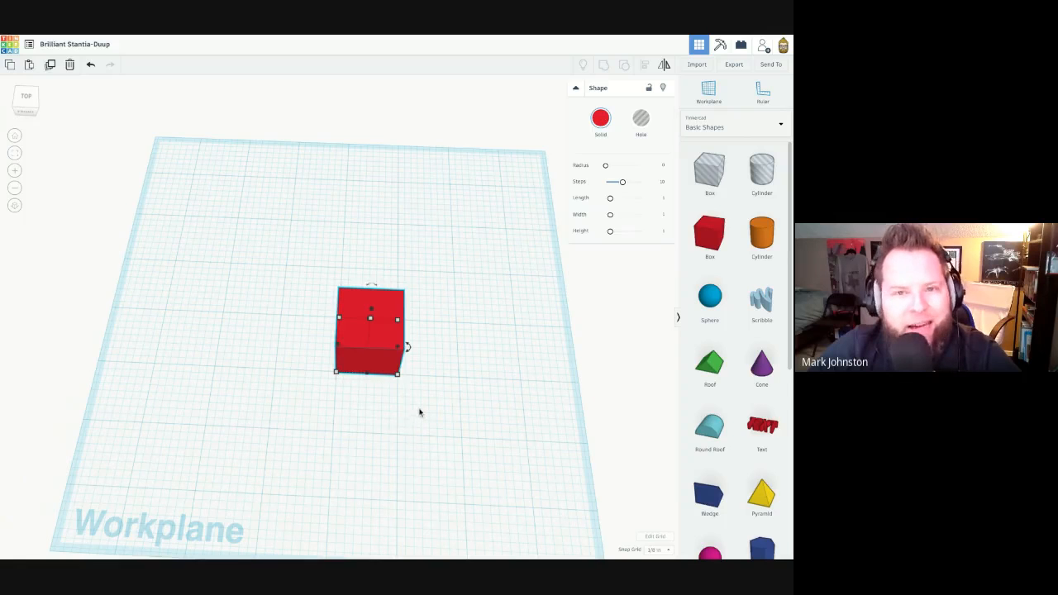
{"action": "left_click_drag", "start_coordinate": [396, 376], "coordinate": [343, 373]}
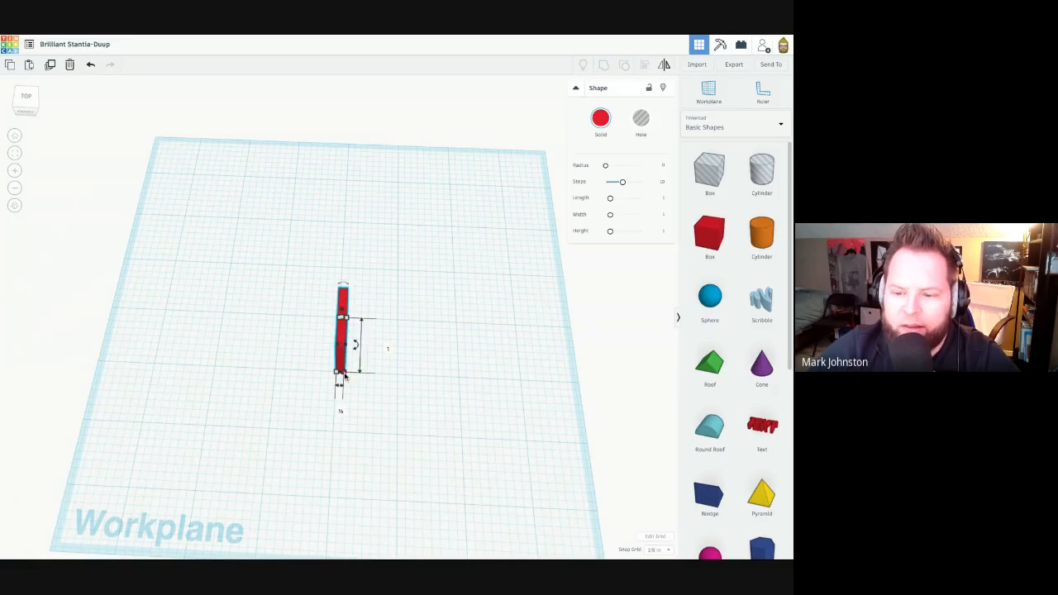
{"action": "right_click_drag", "start_coordinate": [453, 399], "coordinate": [436, 355]}
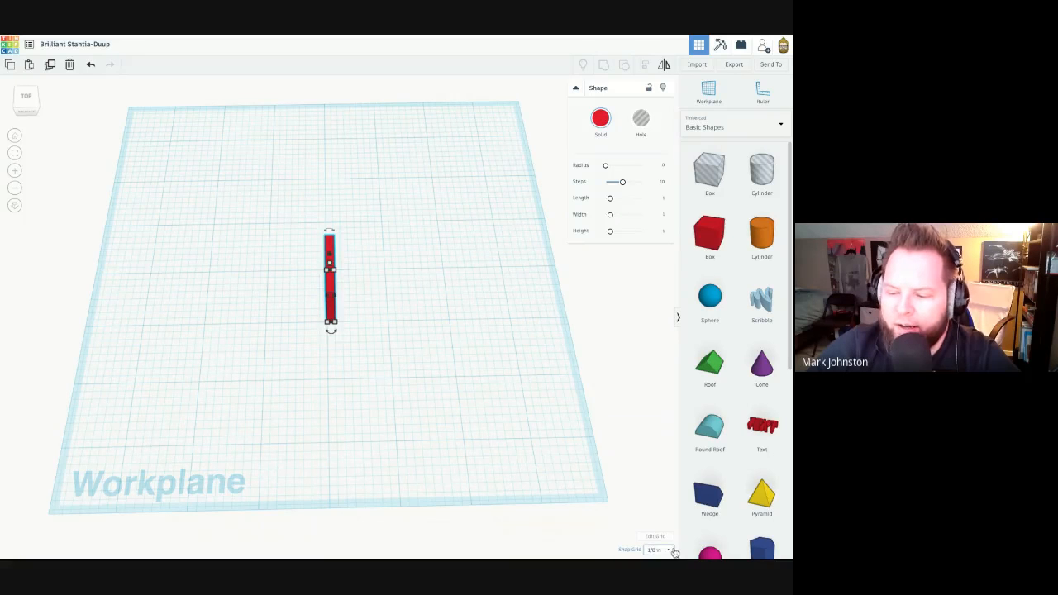
{"action": "left_click", "coordinate": [387, 292]}
Widen the thin red box into a block and narrow it back to a thin slab.
{"action": "right_click_drag", "start_coordinate": [387, 292], "coordinate": [174, 231]}
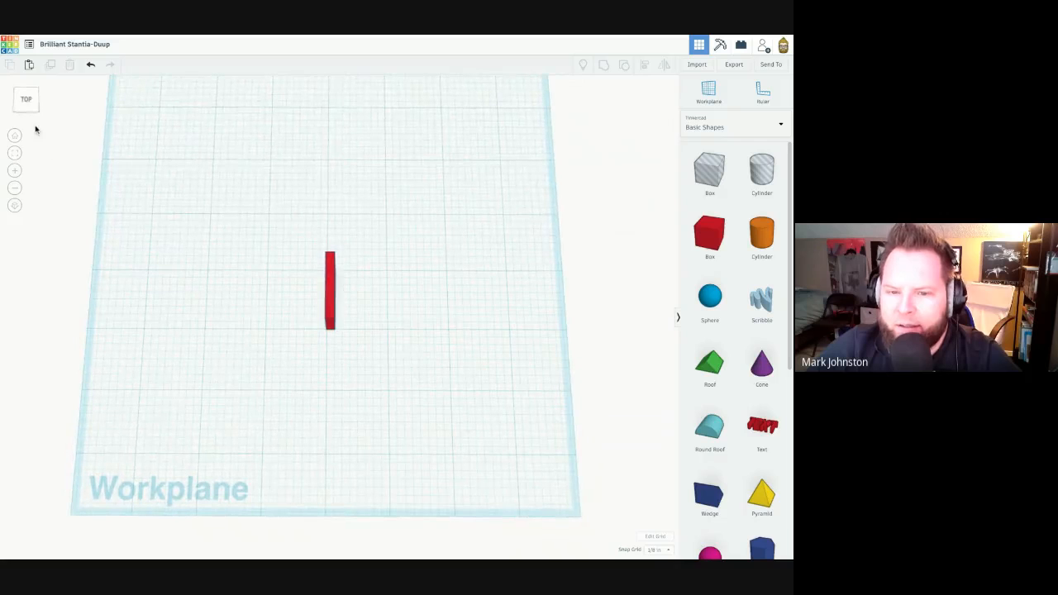
{"action": "left_click", "coordinate": [25, 99]}
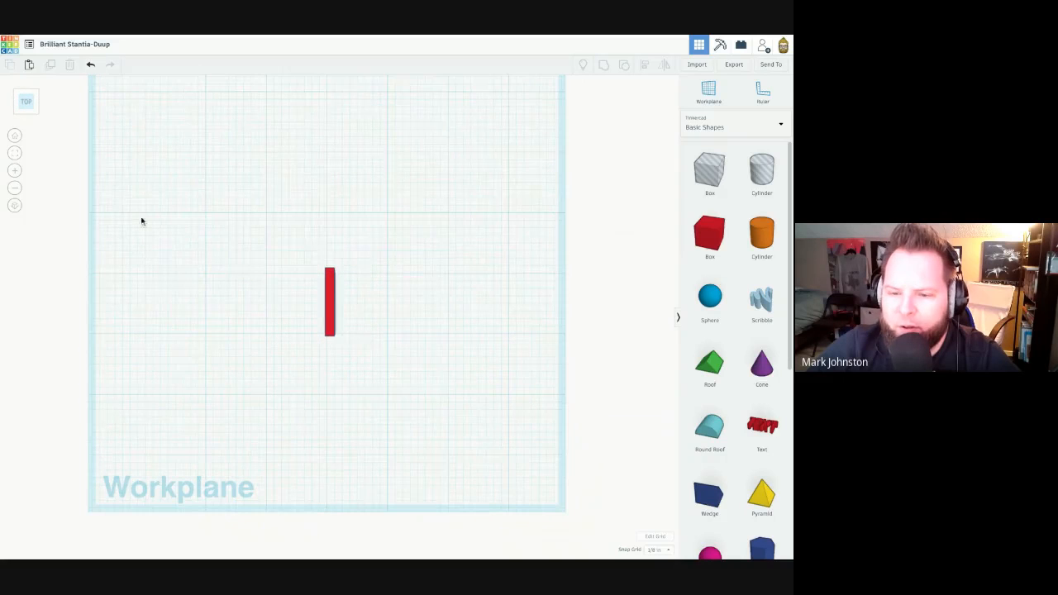
{"action": "right_click_drag", "start_coordinate": [151, 236], "coordinate": [286, 269]}
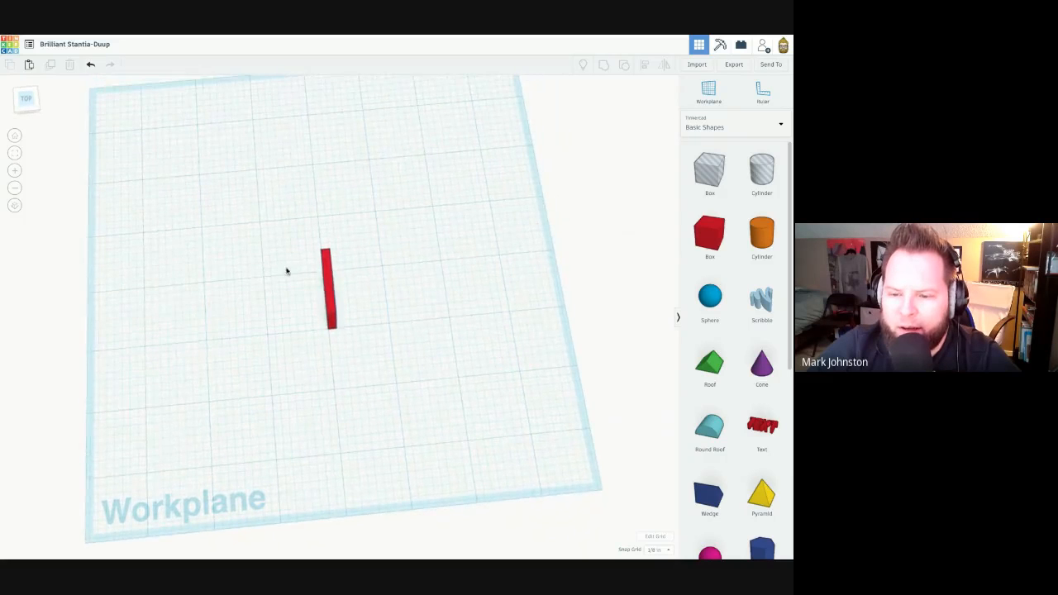
{"action": "mouse_move", "coordinate": [327, 303]}
{"action": "left_mouse_down"}
{"action": "mouse_move", "coordinate": [362, 306]}
{"action": "mouse_move", "coordinate": [312, 322]}
{"action": "mouse_move", "coordinate": [301, 292]}
{"action": "mouse_move", "coordinate": [313, 275]}
{"action": "mouse_move", "coordinate": [349, 262]}
{"action": "mouse_move", "coordinate": [366, 286]}
{"action": "mouse_move", "coordinate": [327, 289]}
{"action": "left_mouse_up"}
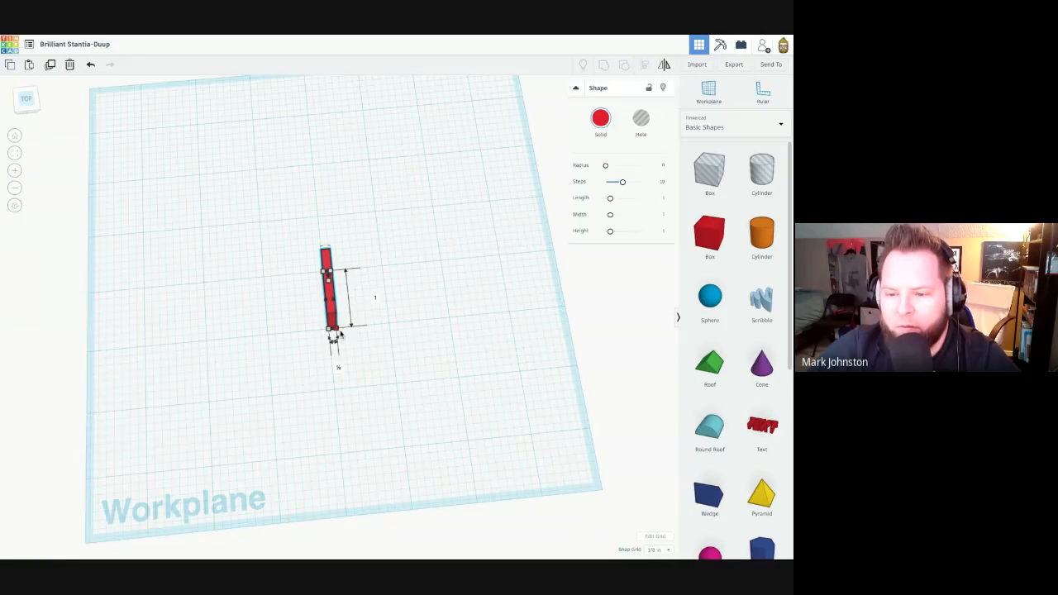
{"action": "left_click_drag", "start_coordinate": [336, 330], "coordinate": [375, 325]}
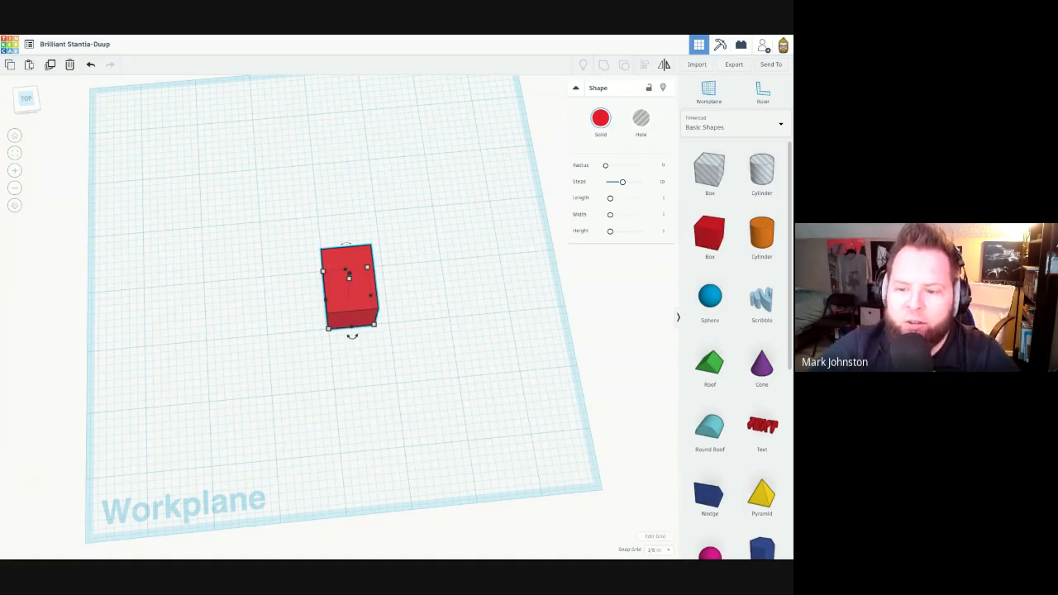
{"action": "left_click_drag", "start_coordinate": [374, 324], "coordinate": [333, 328]}
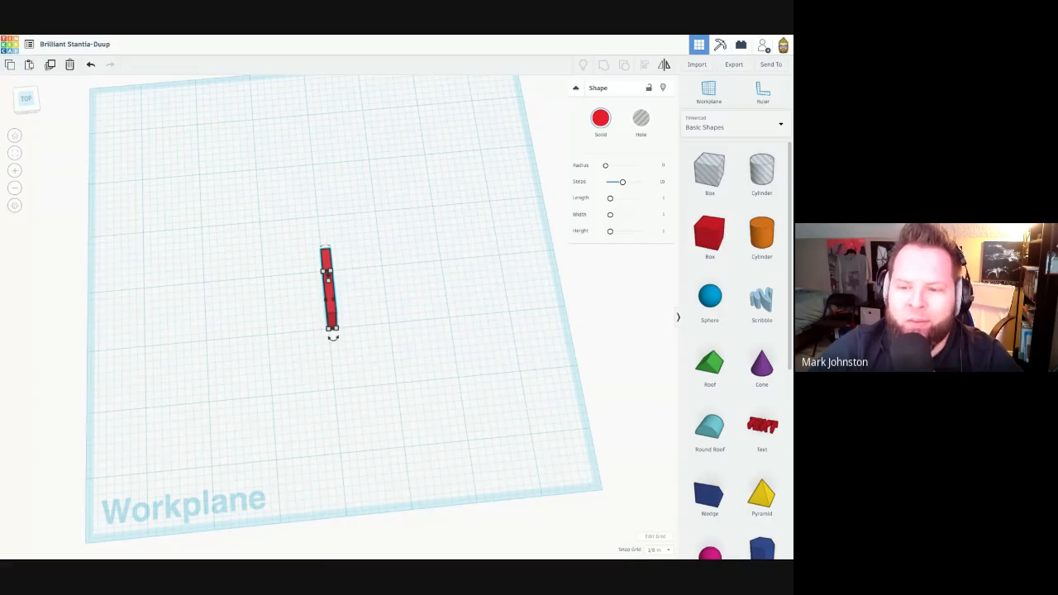
{"action": "left_click", "coordinate": [343, 346]}
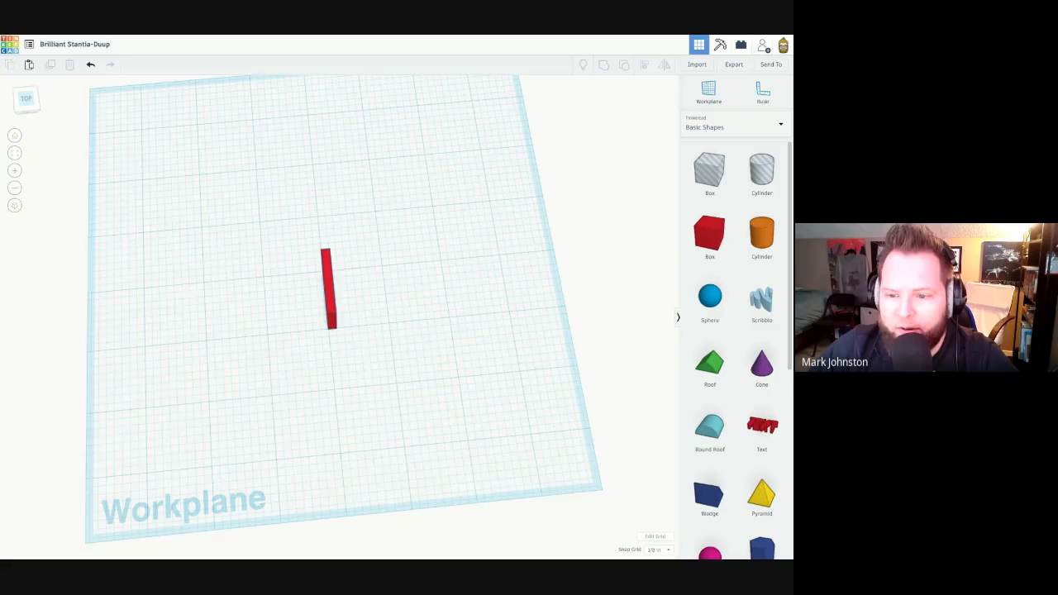
Examine the thin red box on the workplane from above and from several angled views.
{"action": "left_click", "coordinate": [330, 325]}
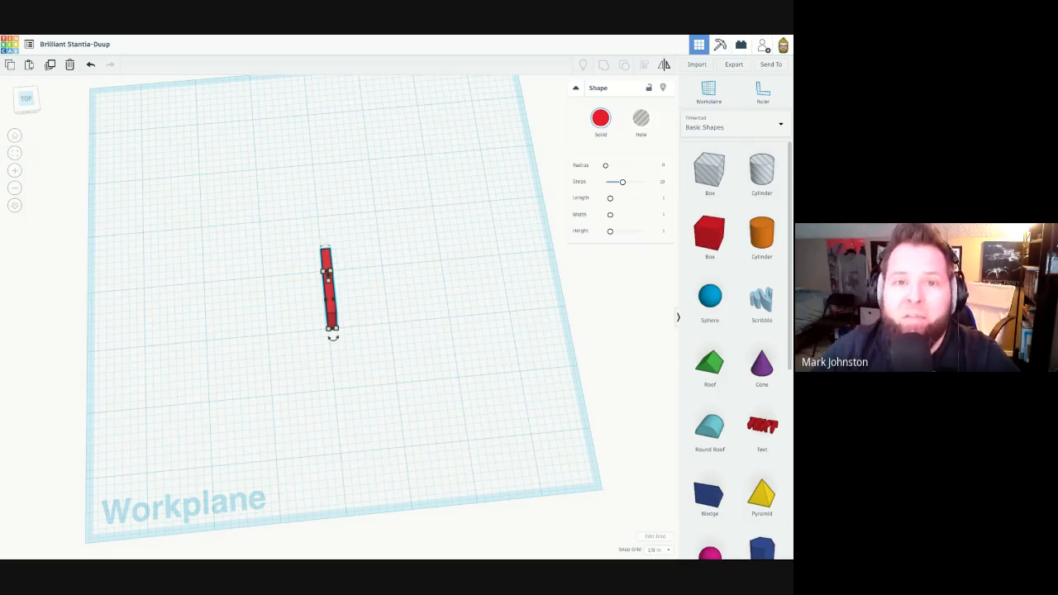
{"action": "left_click", "coordinate": [362, 267]}
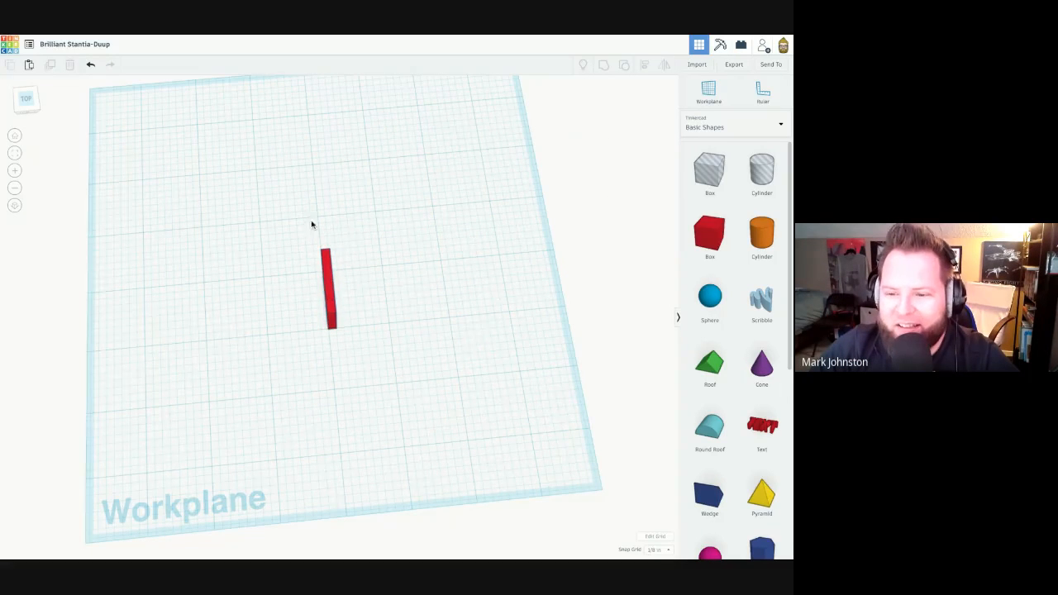
{"action": "left_click_drag", "start_coordinate": [311, 224], "coordinate": [459, 400]}
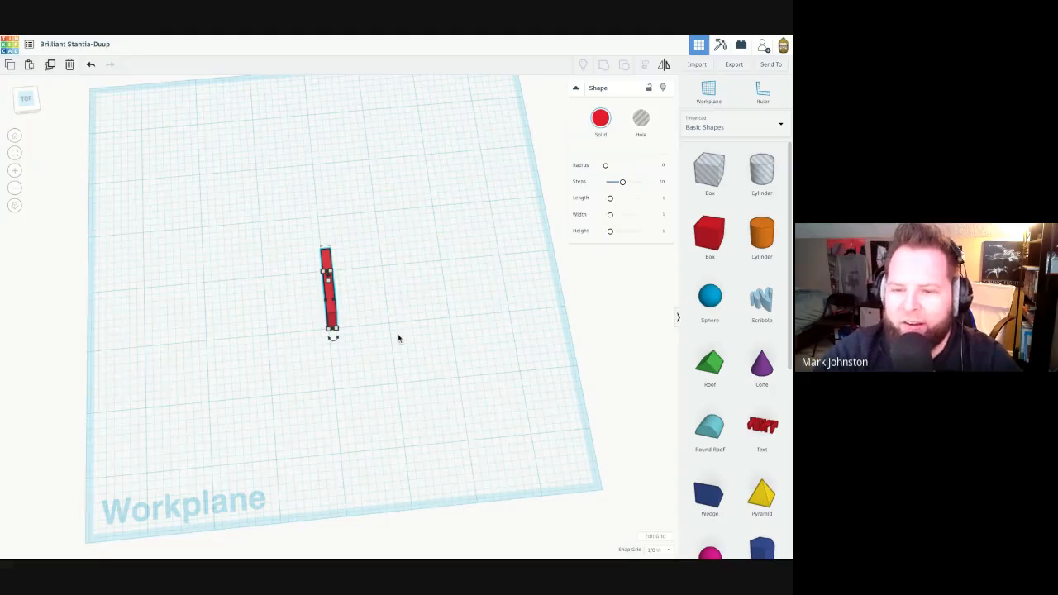
{"action": "left_click", "coordinate": [398, 337]}
{"action": "scroll", "coordinate": [397, 337], "scroll_direction": "up", "scroll_amount": 3}
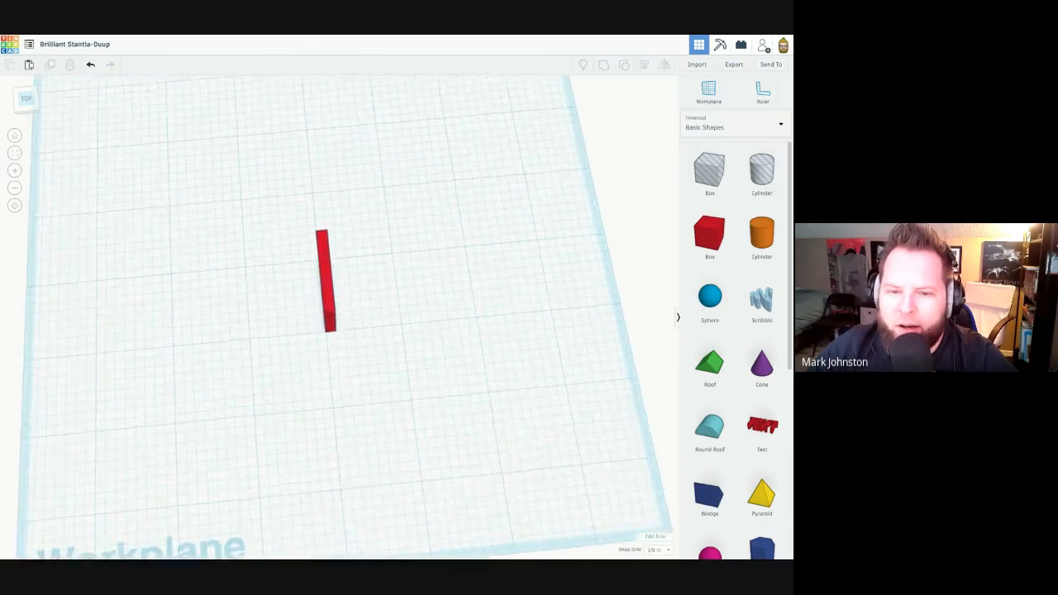
{"action": "right_click_drag", "start_coordinate": [373, 283], "coordinate": [372, 283]}
{"action": "right_click_drag", "start_coordinate": [372, 289], "coordinate": [322, 240]}
{"action": "right_click_drag", "start_coordinate": [79, 86], "coordinate": [92, 181]}
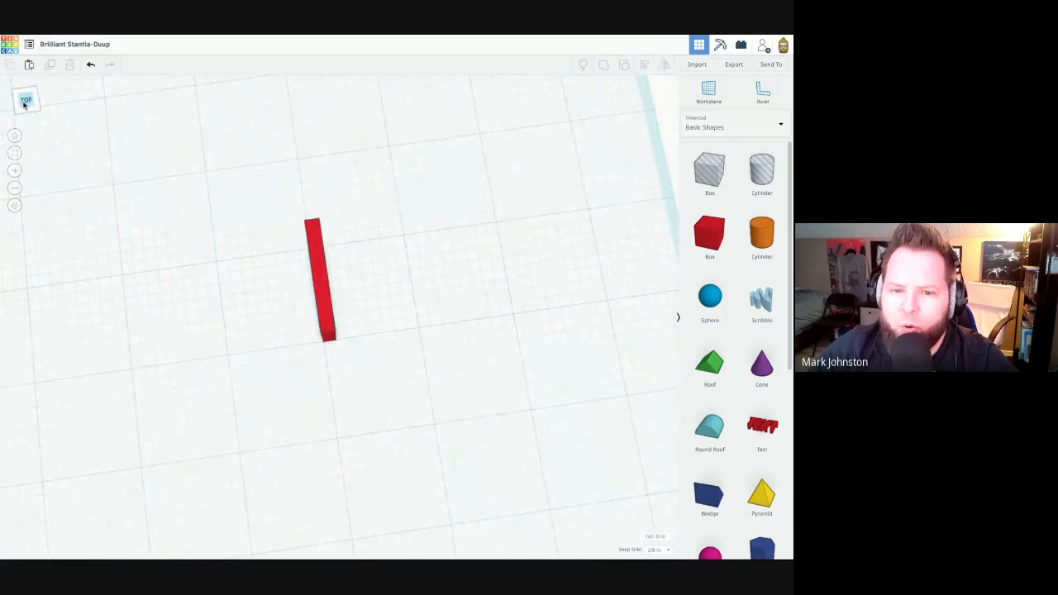
{"action": "mouse_move", "coordinate": [23, 110]}
{"action": "left_mouse_down"}
{"action": "mouse_move", "coordinate": [18, 83]}
{"action": "mouse_move", "coordinate": [18, 116]}
{"action": "mouse_move", "coordinate": [21, 83]}
{"action": "mouse_move", "coordinate": [20, 116]}
{"action": "mouse_move", "coordinate": [27, 101]}
{"action": "left_mouse_up"}
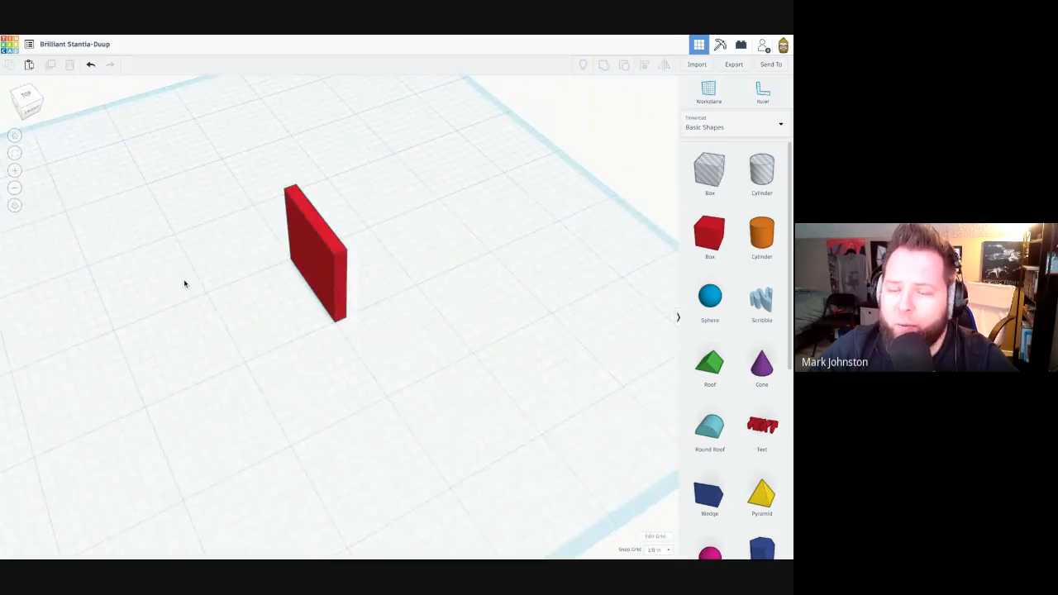
{"action": "right_click_drag", "start_coordinate": [238, 319], "coordinate": [256, 319]}
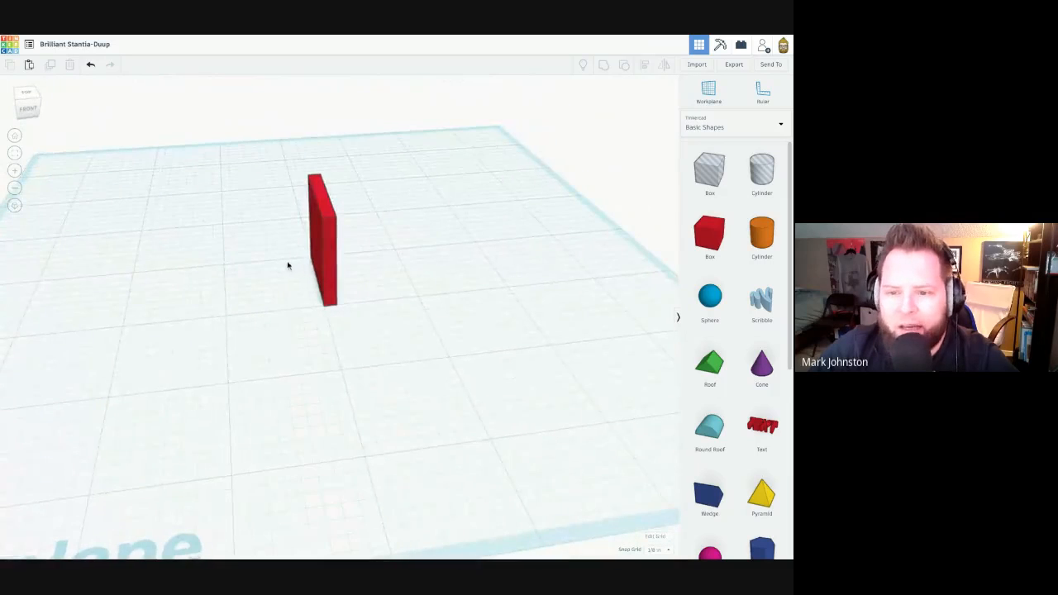
Inspect how perspective distorts the thin red box, orbiting around it and zooming in and out from directly above.
{"action": "right_click_drag", "start_coordinate": [288, 264], "coordinate": [323, 286]}
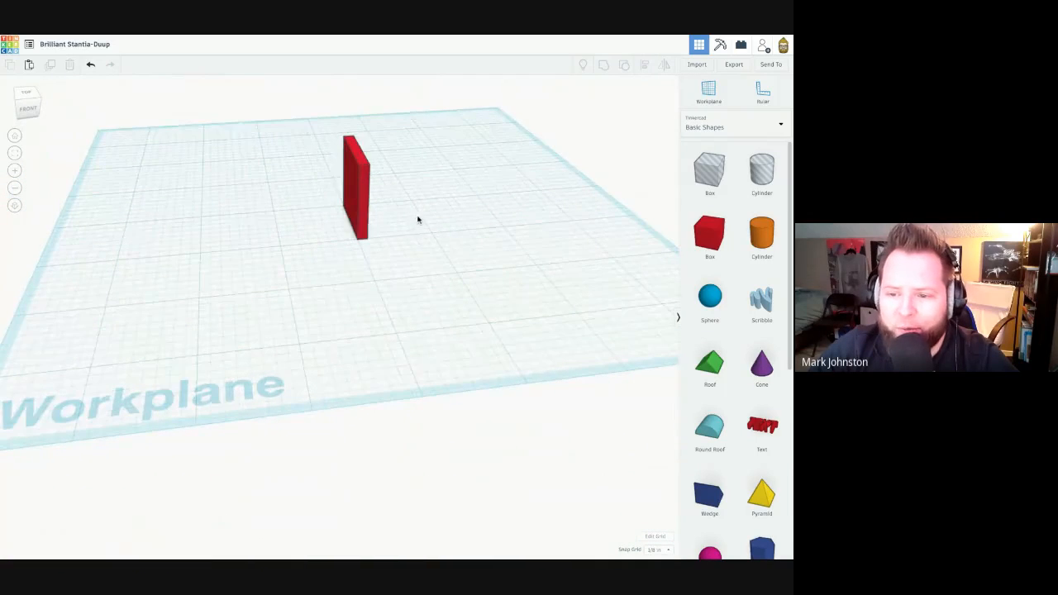
{"action": "right_click_drag", "start_coordinate": [417, 219], "coordinate": [320, 401]}
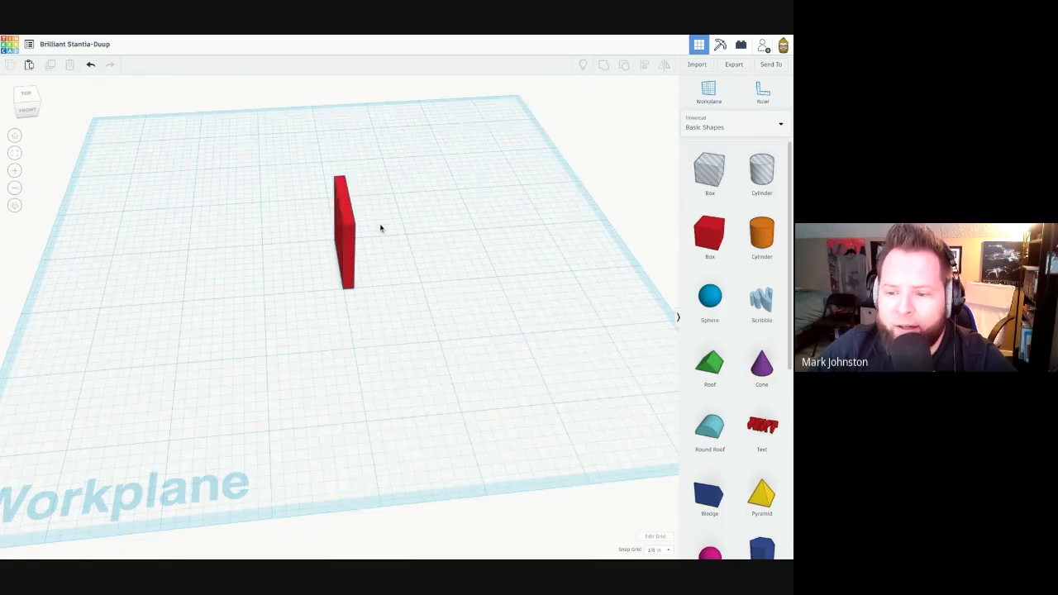
{"action": "scroll", "coordinate": [381, 228], "scroll_direction": "up", "scroll_amount": 1}
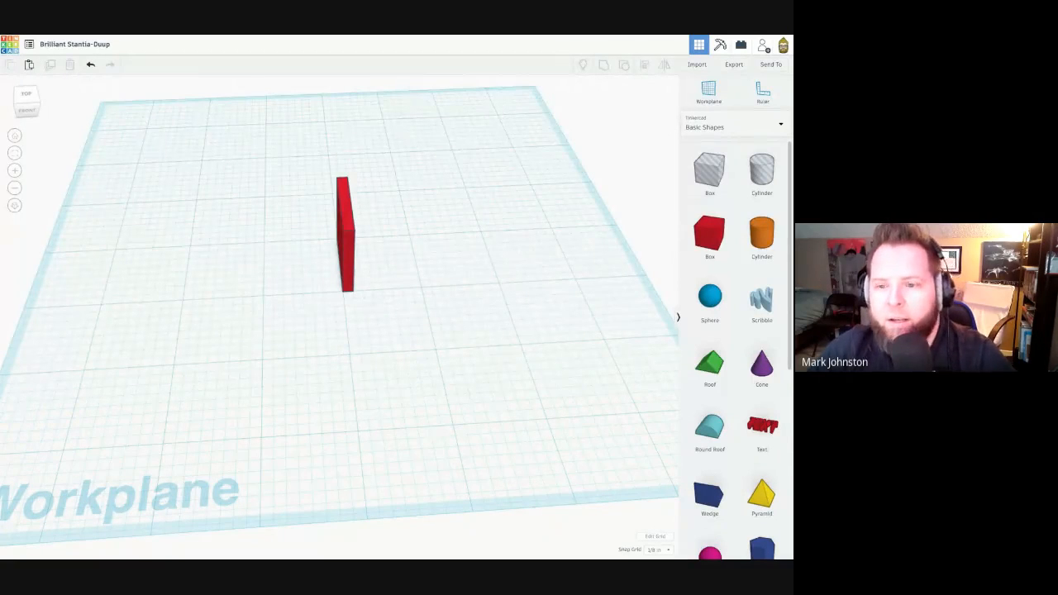
{"action": "left_click", "coordinate": [25, 97]}
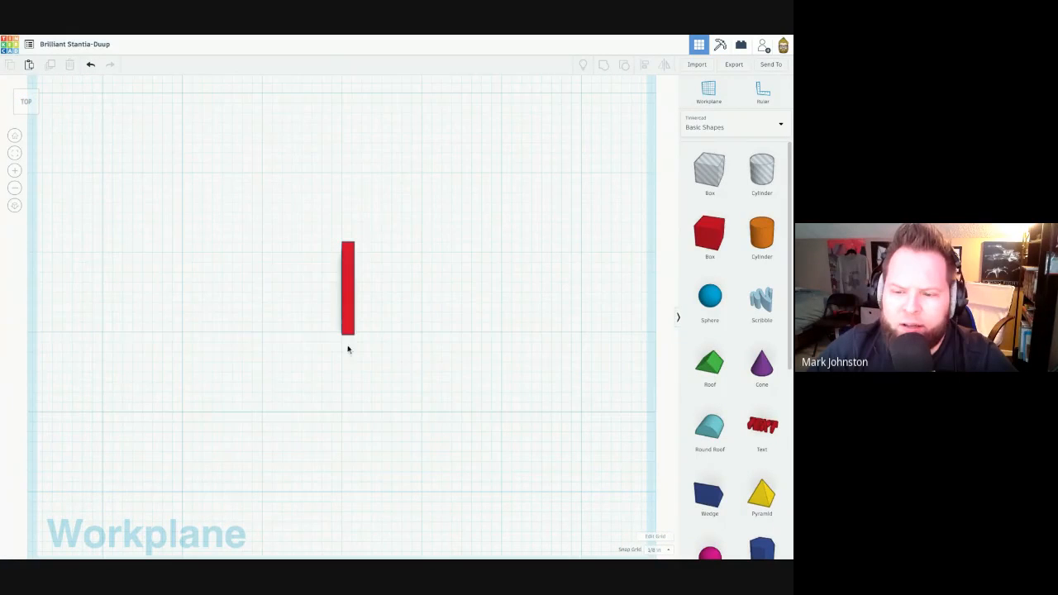
{"action": "left_click", "coordinate": [347, 289]}
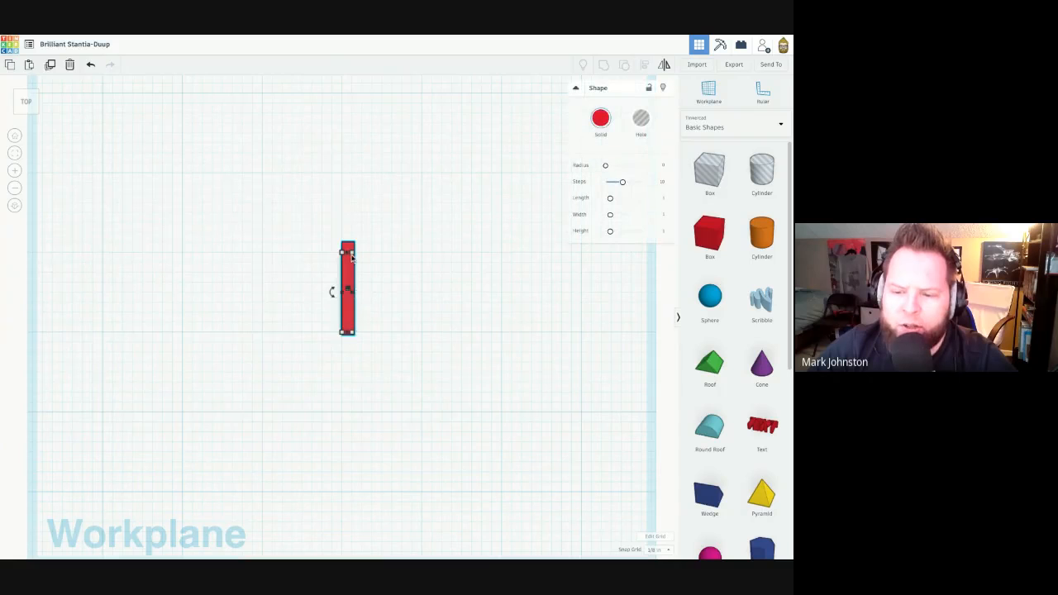
{"action": "mouse_move", "coordinate": [352, 252]}
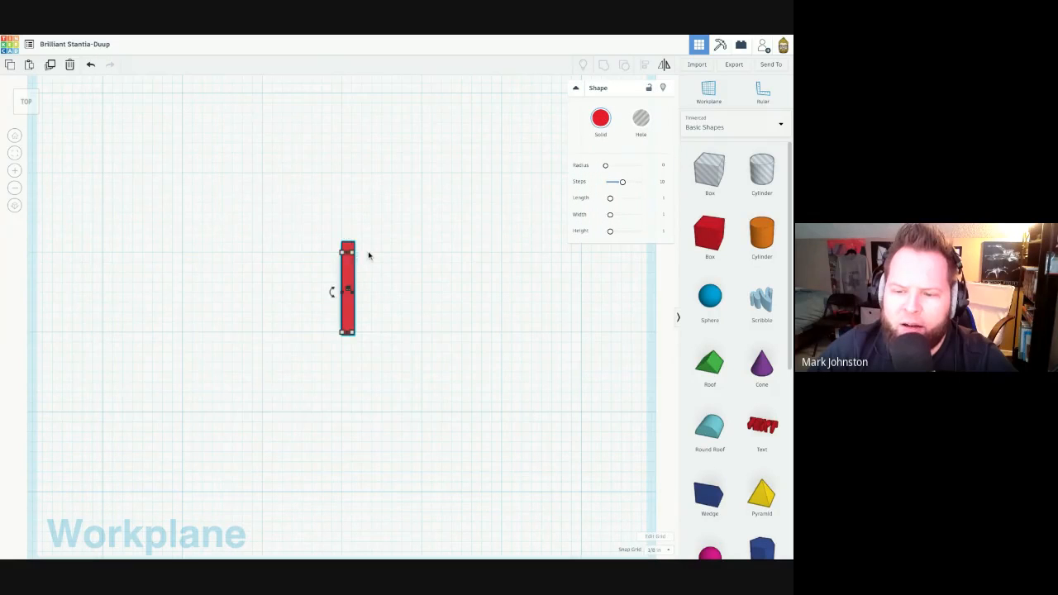
{"action": "scroll", "coordinate": [367, 255], "scroll_direction": "down", "scroll_amount": 5}
{"action": "scroll", "coordinate": [368, 266], "scroll_direction": "up", "scroll_amount": 7}
{"action": "scroll", "coordinate": [409, 296], "scroll_direction": "up", "scroll_amount": 4}
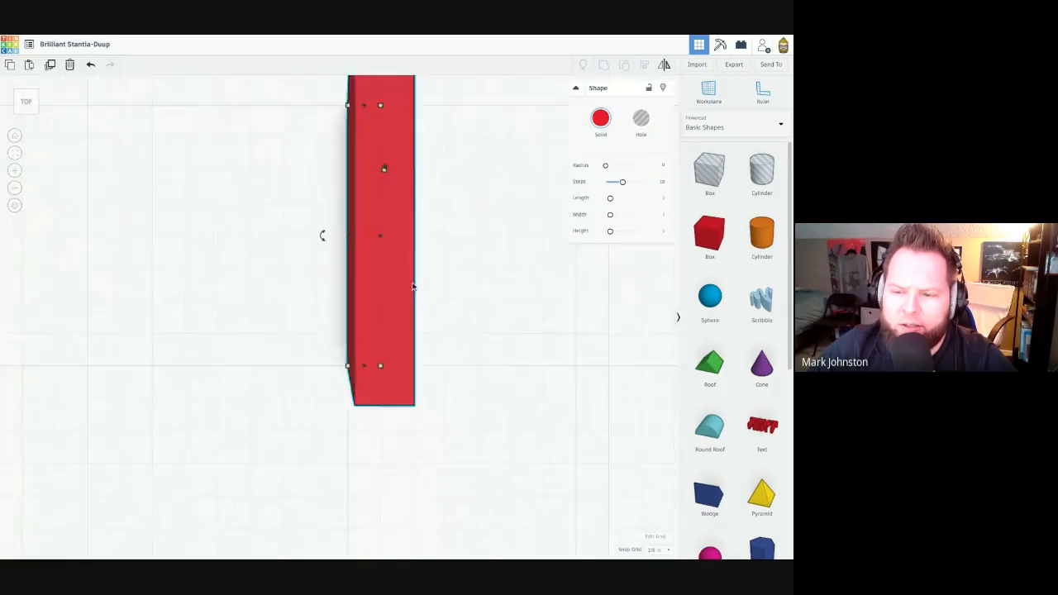
{"action": "scroll", "coordinate": [413, 288], "scroll_direction": "down", "scroll_amount": 6}
{"action": "scroll", "coordinate": [414, 284], "scroll_direction": "up", "scroll_amount": 8}
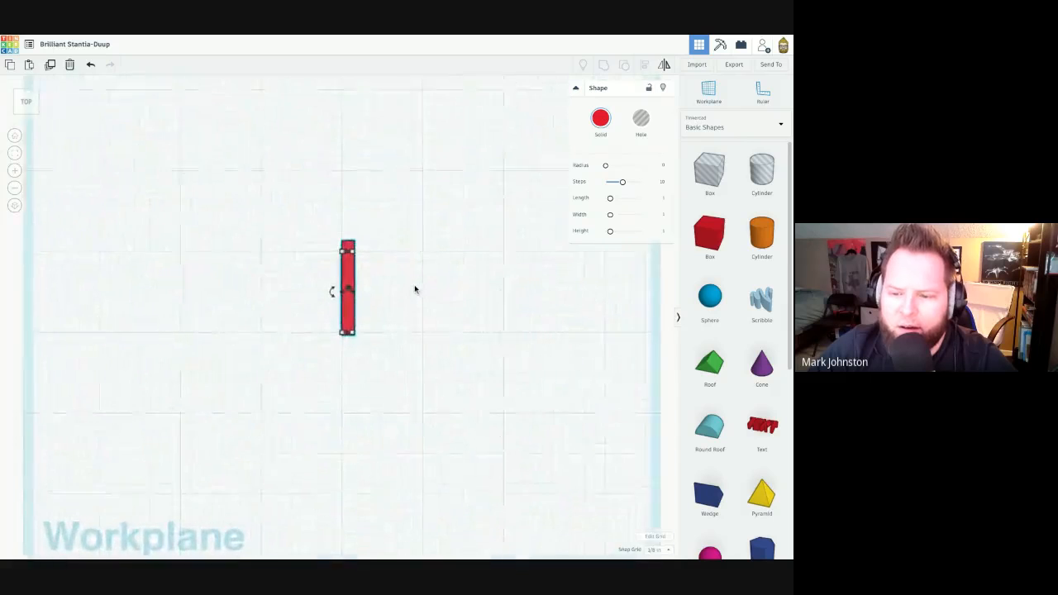
{"action": "scroll", "coordinate": [423, 239], "scroll_direction": "down", "scroll_amount": 2}
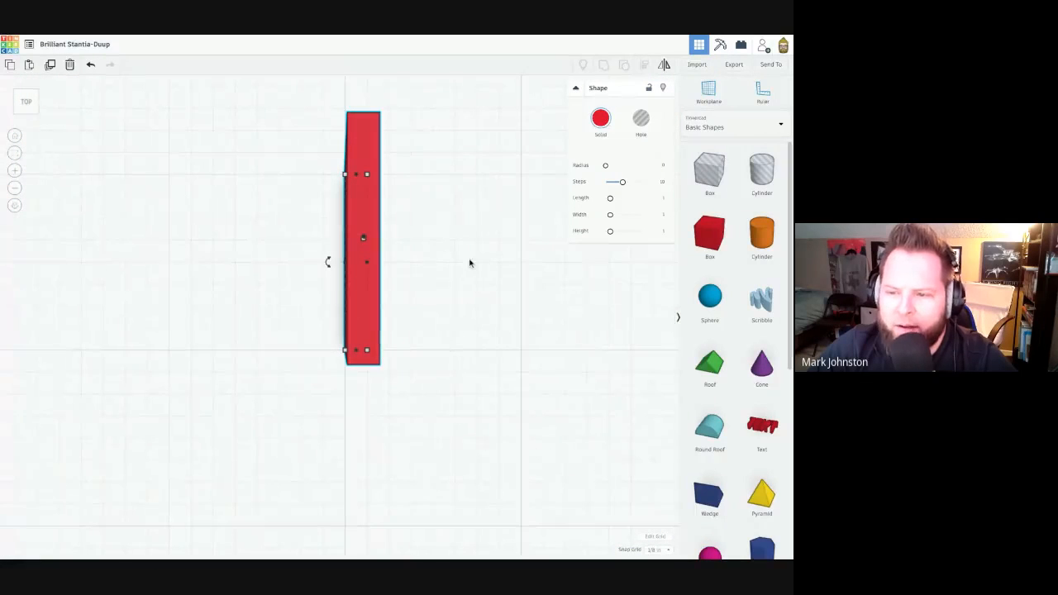
{"action": "middle_click_drag", "start_coordinate": [465, 208], "coordinate": [521, 256]}
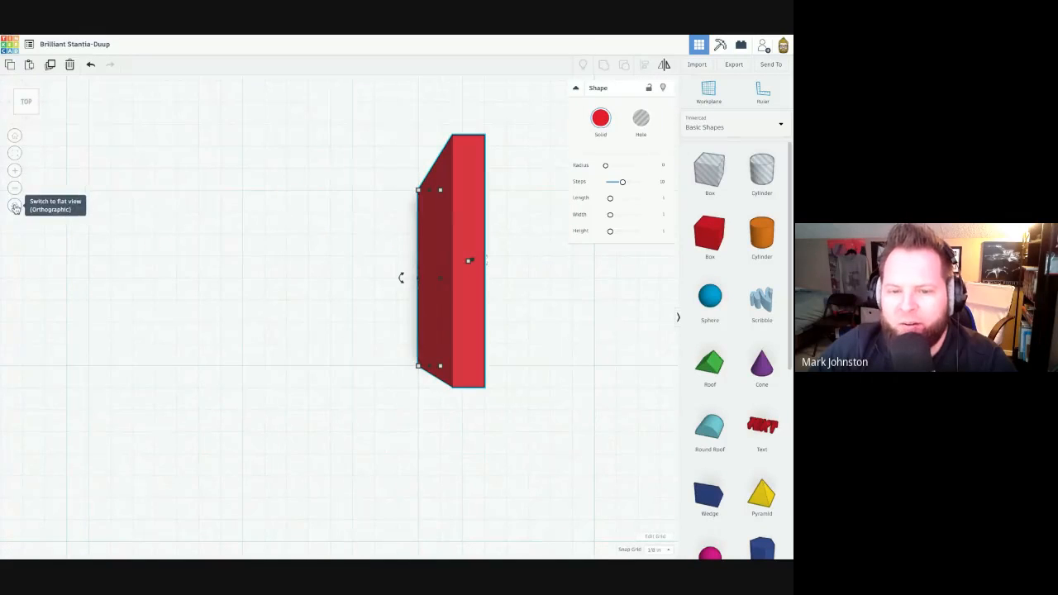
Restore the default home view after orbiting away, and try zooming out and in on the thin red box.
{"action": "left_click", "coordinate": [15, 136]}
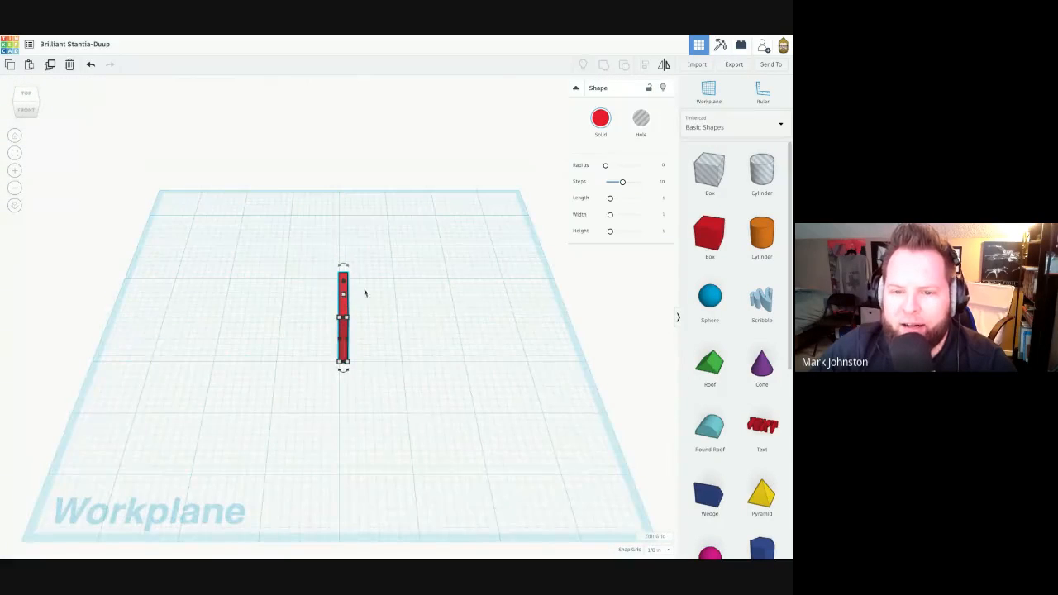
{"action": "right_click_drag", "start_coordinate": [116, 203], "coordinate": [402, 92]}
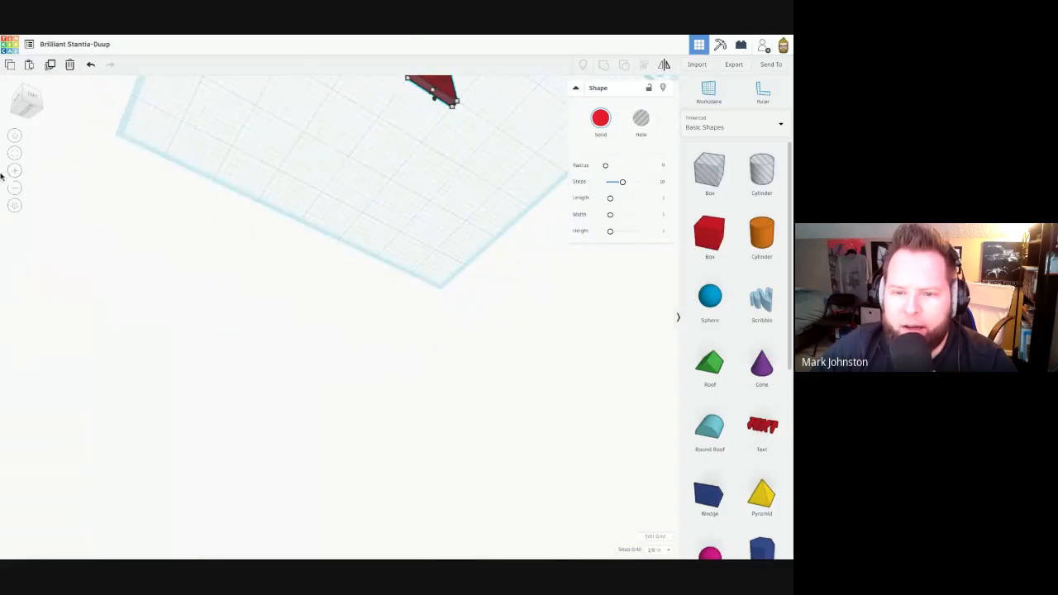
{"action": "left_click", "coordinate": [15, 137]}
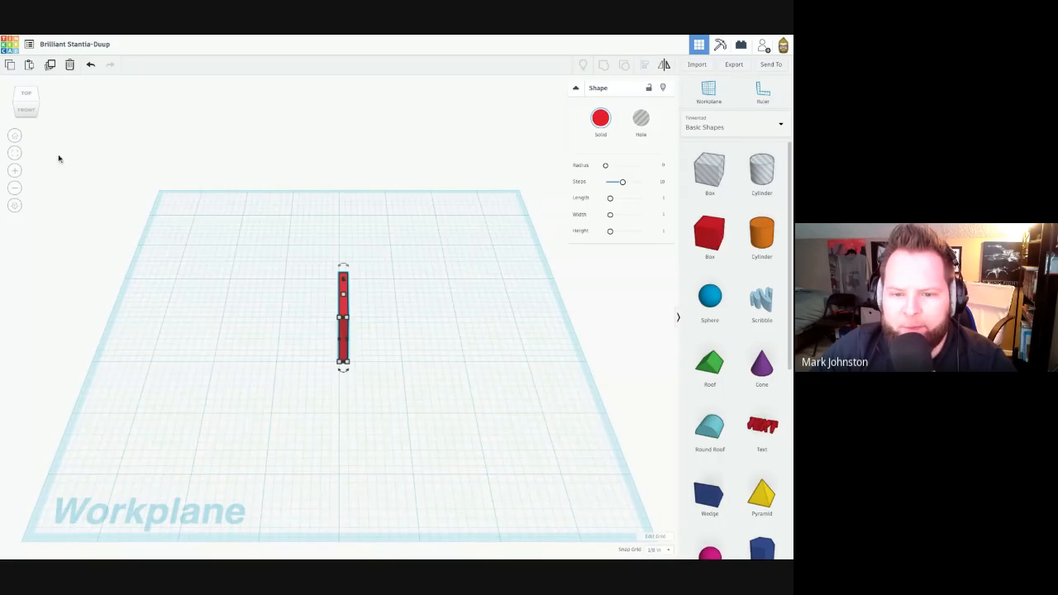
{"action": "left_click", "coordinate": [14, 187]}
{"action": "left_click", "coordinate": [15, 171]}
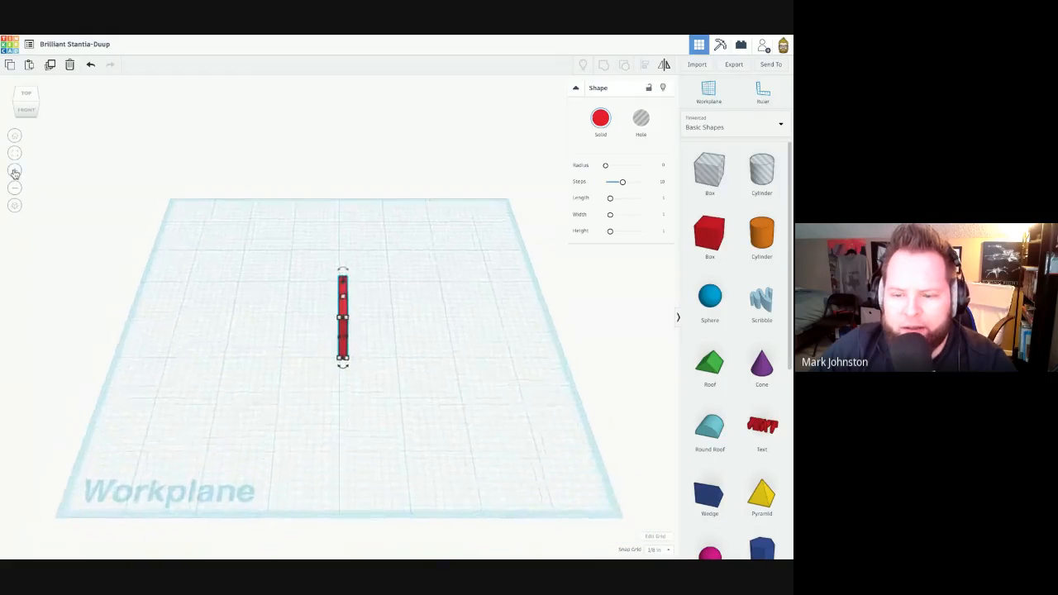
{"action": "left_click", "coordinate": [14, 173]}
{"action": "left_click", "coordinate": [15, 171]}
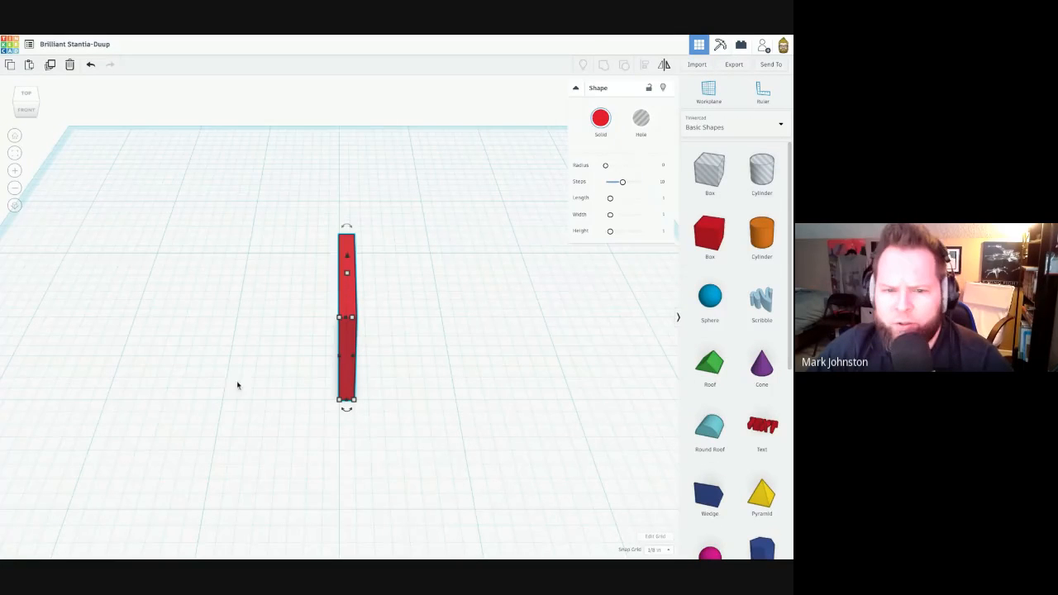
Switch the view to flat orthographic projection, look straight down at the workplane and deselect the thin box.
{"action": "left_click", "coordinate": [14, 205]}
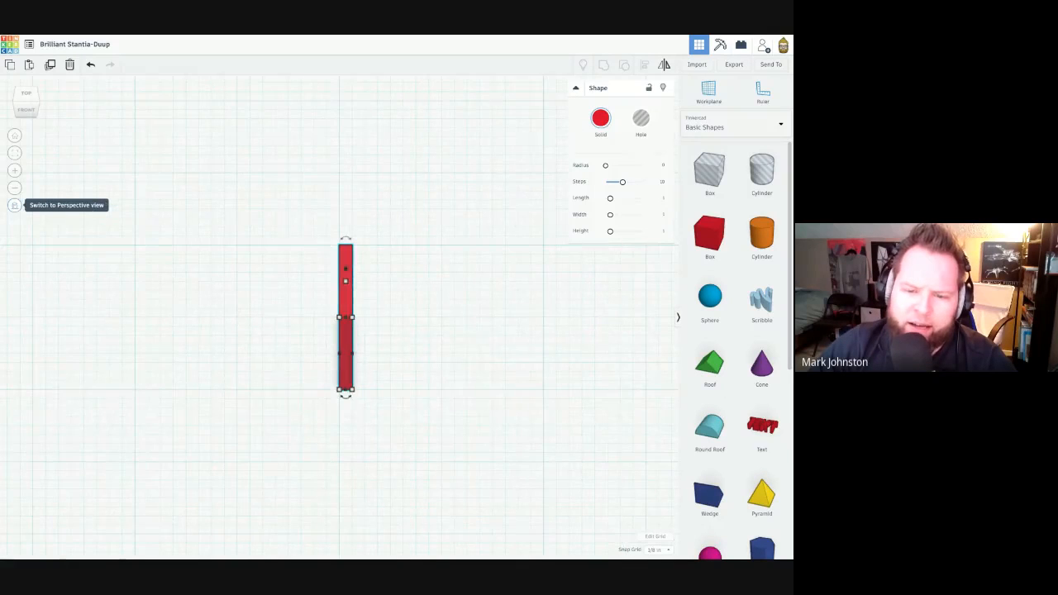
{"action": "left_click", "coordinate": [25, 94]}
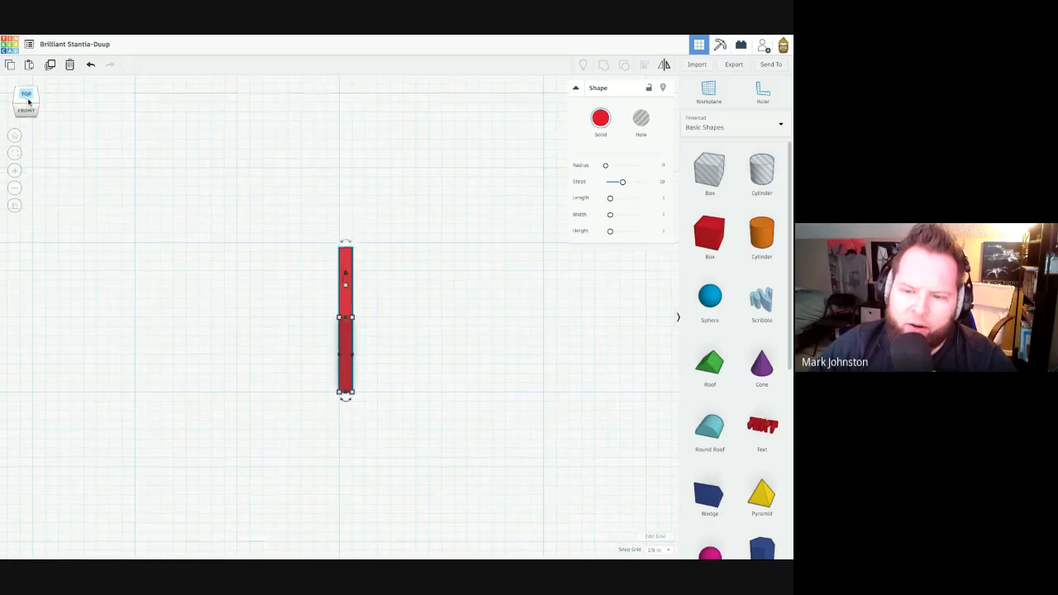
{"action": "left_click", "coordinate": [435, 382]}
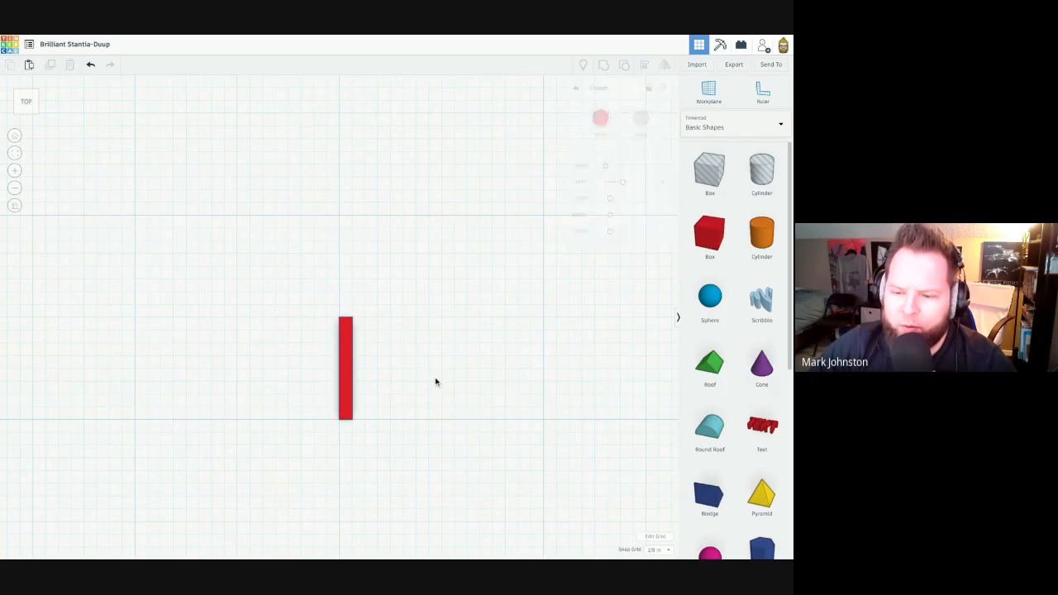
Look over the workplane and thin red box in the flat top view, panning across the grid and zooming.
{"action": "middle_click_drag", "start_coordinate": [369, 332], "coordinate": [347, 399]}
{"action": "middle_click_drag", "start_coordinate": [433, 429], "coordinate": [651, 157]}
{"action": "middle_click_drag", "start_coordinate": [597, 122], "coordinate": [172, 236]}
{"action": "middle_click_drag", "start_coordinate": [338, 229], "coordinate": [403, 251]}
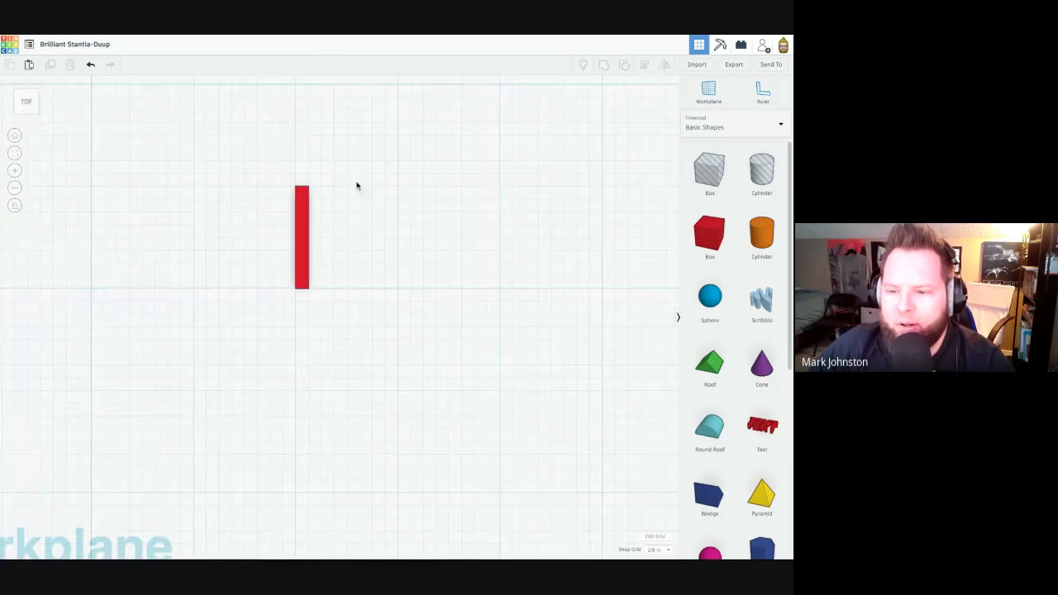
{"action": "middle_click_drag", "start_coordinate": [331, 173], "coordinate": [556, 114]}
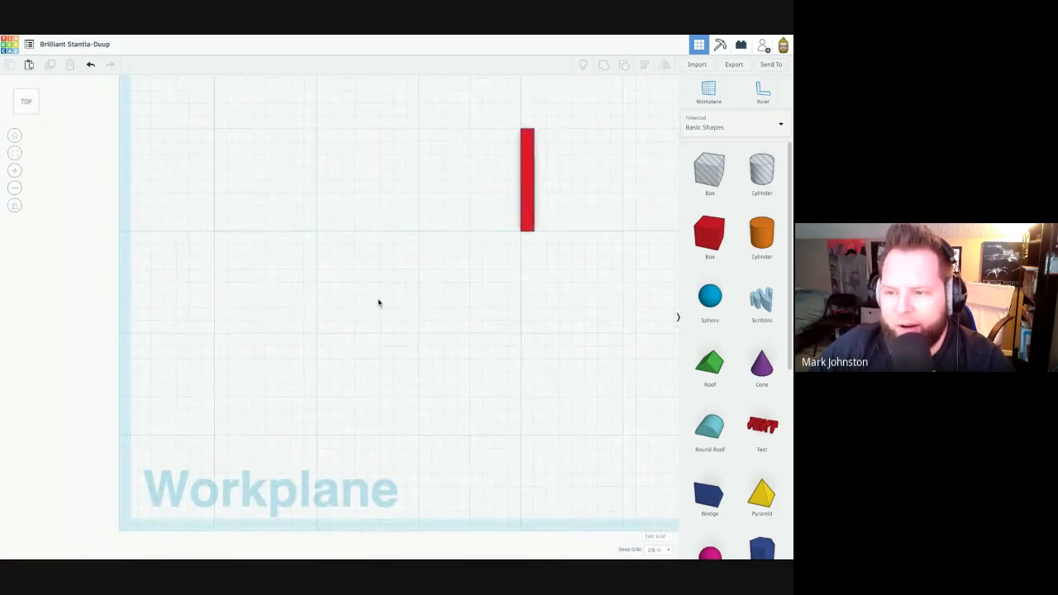
{"action": "middle_click_drag", "start_coordinate": [378, 303], "coordinate": [419, 306]}
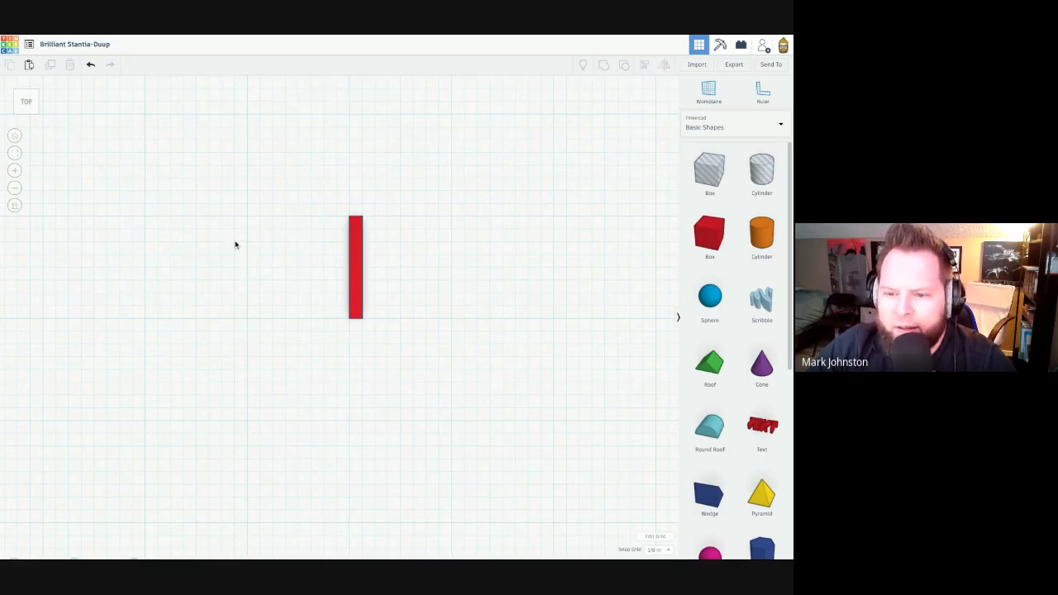
{"action": "scroll", "coordinate": [237, 240], "scroll_direction": "down", "scroll_amount": 3}
{"action": "scroll", "coordinate": [256, 243], "scroll_direction": "down", "scroll_amount": 2}
{"action": "scroll", "coordinate": [281, 253], "scroll_direction": "up", "scroll_amount": 6}
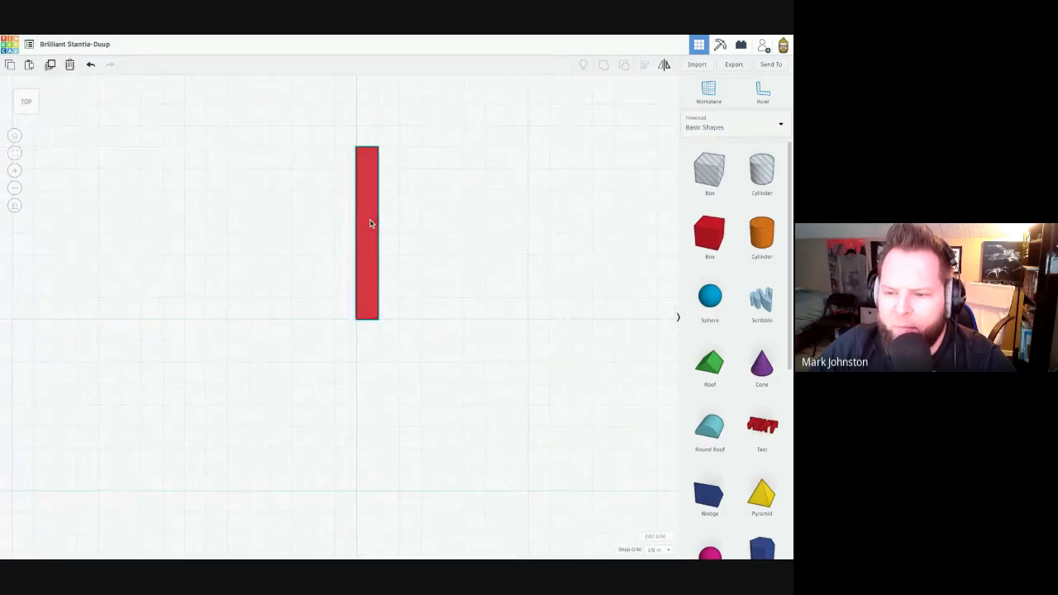
Replace the thin red box with a new 1 in by 1 in solid box whose edges follow the main grid lines.
{"action": "left_click", "coordinate": [371, 225]}
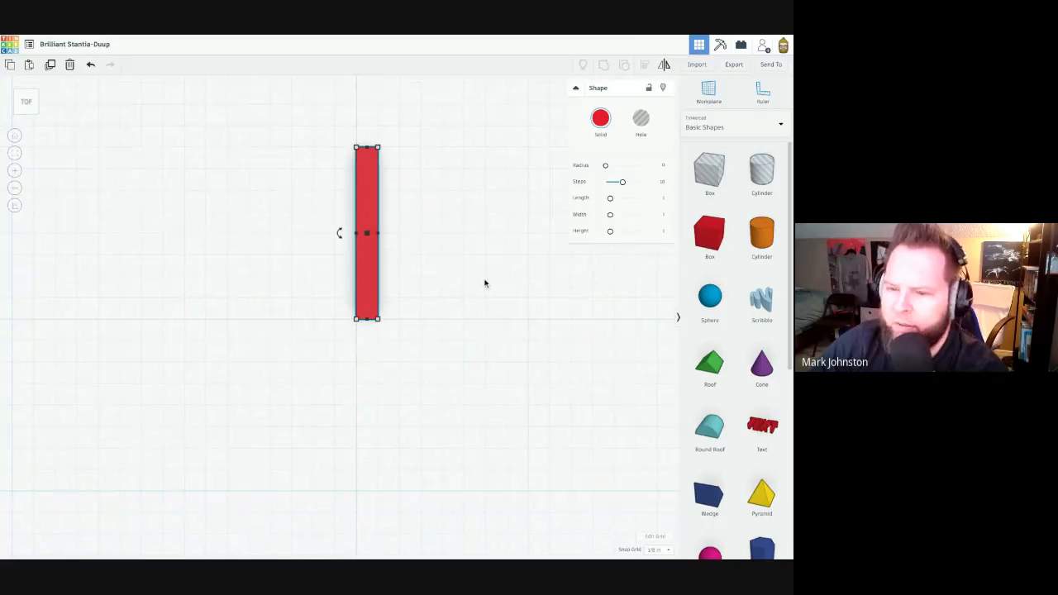
{"action": "key", "text": "Delete"}
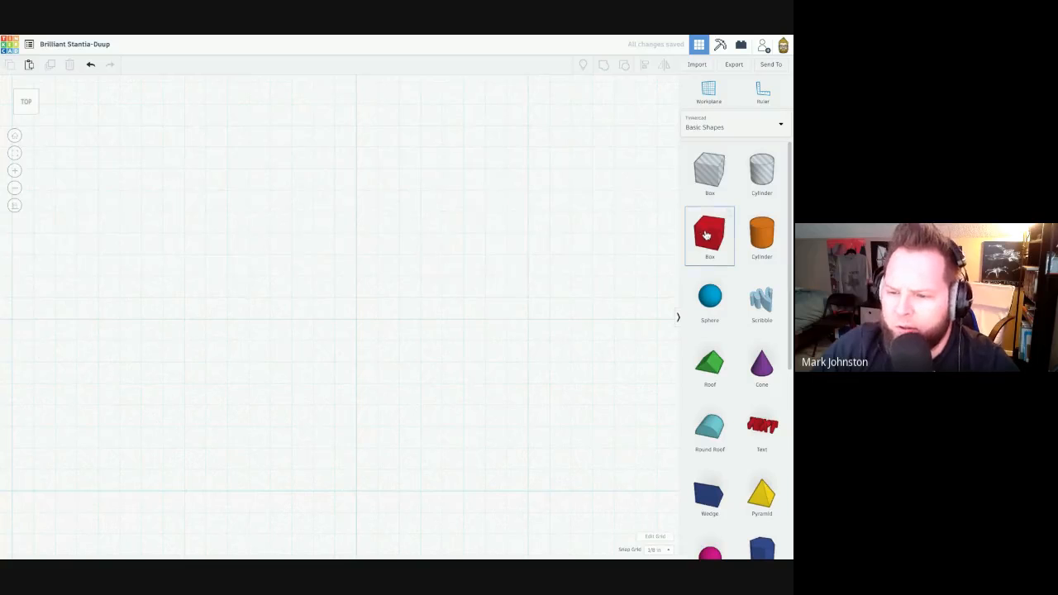
{"action": "left_click_drag", "start_coordinate": [709, 233], "coordinate": [306, 235]}
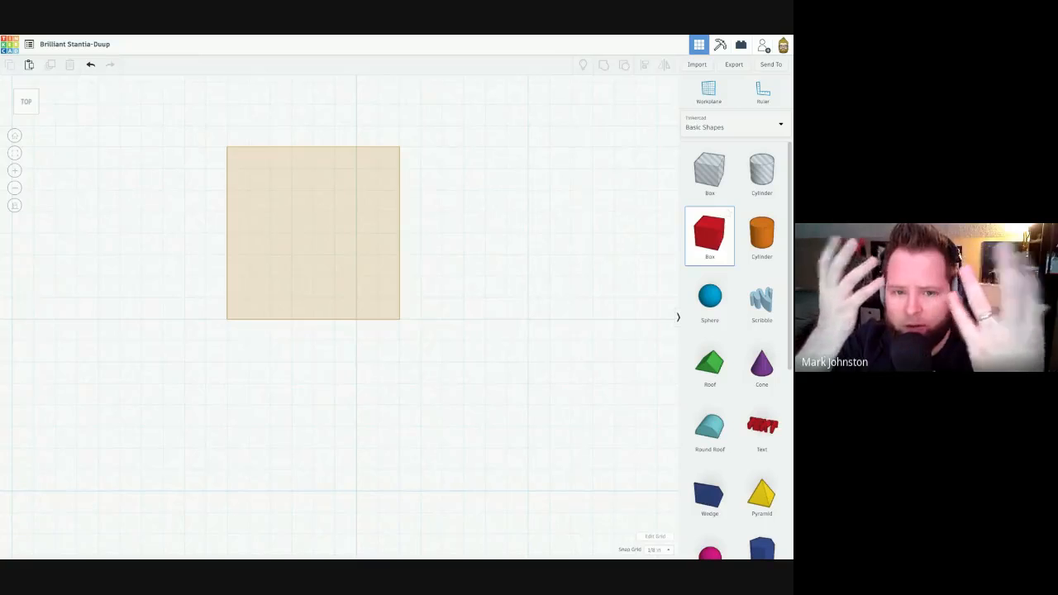
{"action": "left_click_drag", "start_coordinate": [306, 235], "coordinate": [271, 234]}
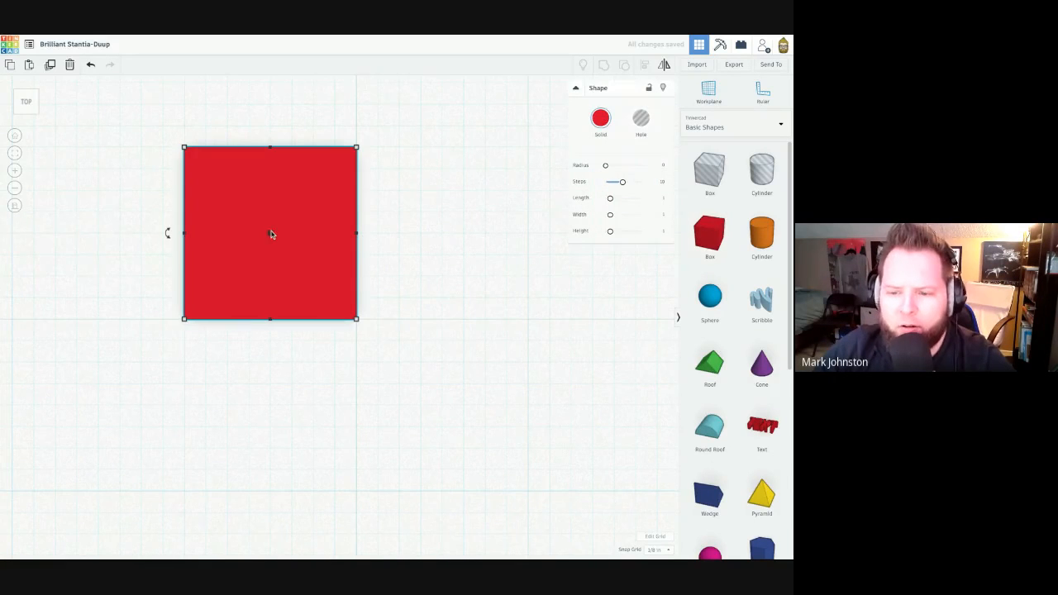
{"action": "left_click", "coordinate": [438, 300]}
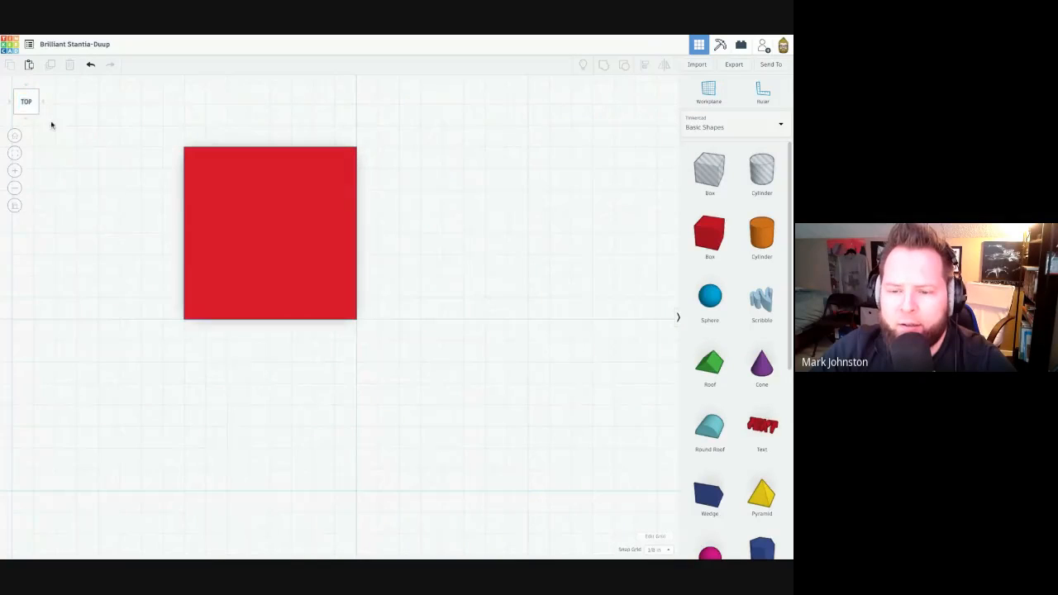
Examine the new red box in flat view from the front, right, back and left sides.
{"action": "left_click", "coordinate": [15, 117]}
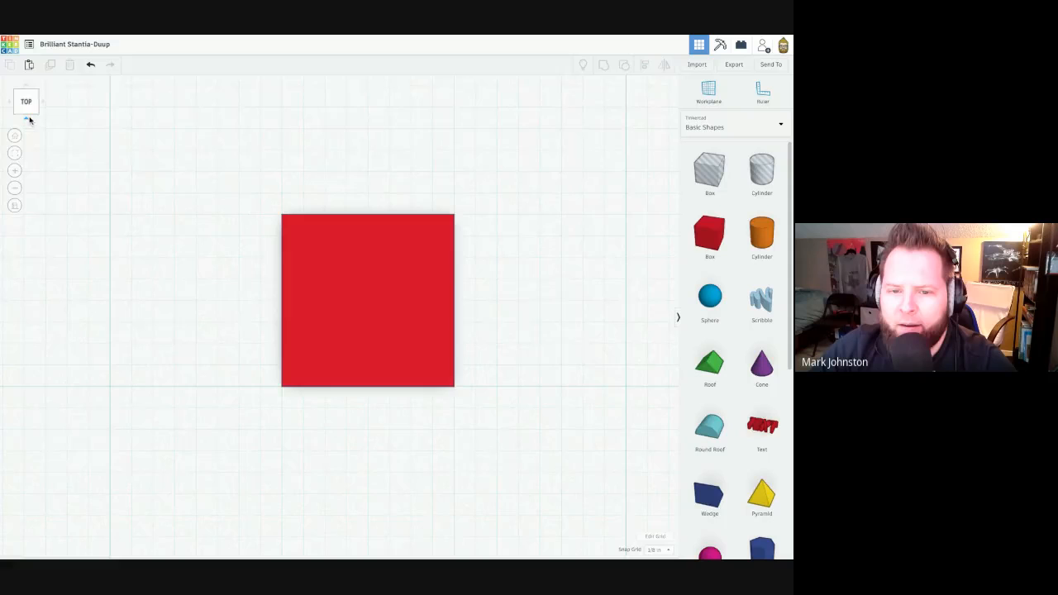
{"action": "left_click", "coordinate": [29, 120]}
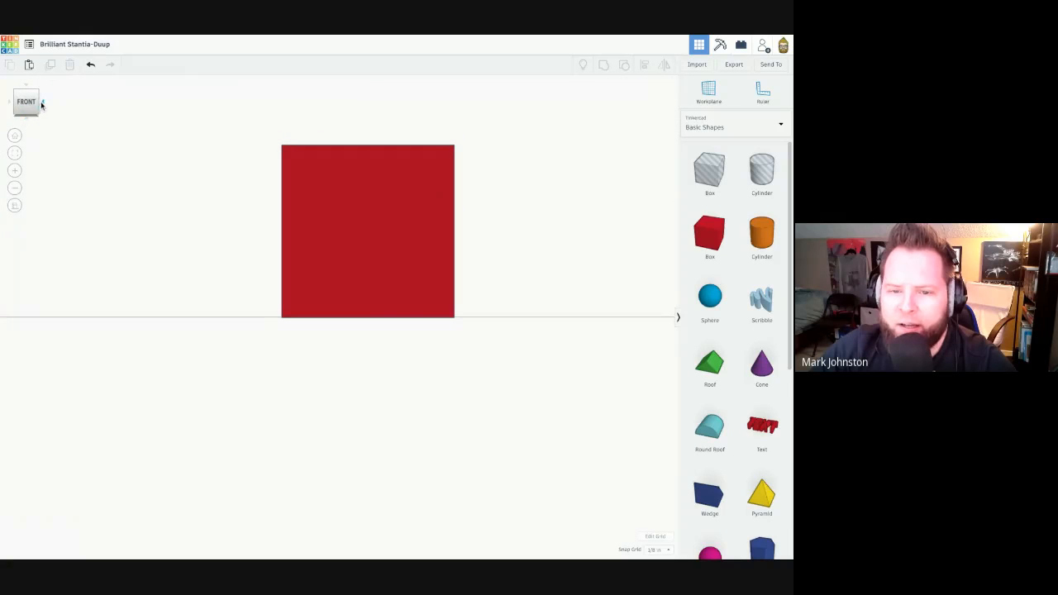
{"action": "left_click", "coordinate": [41, 104]}
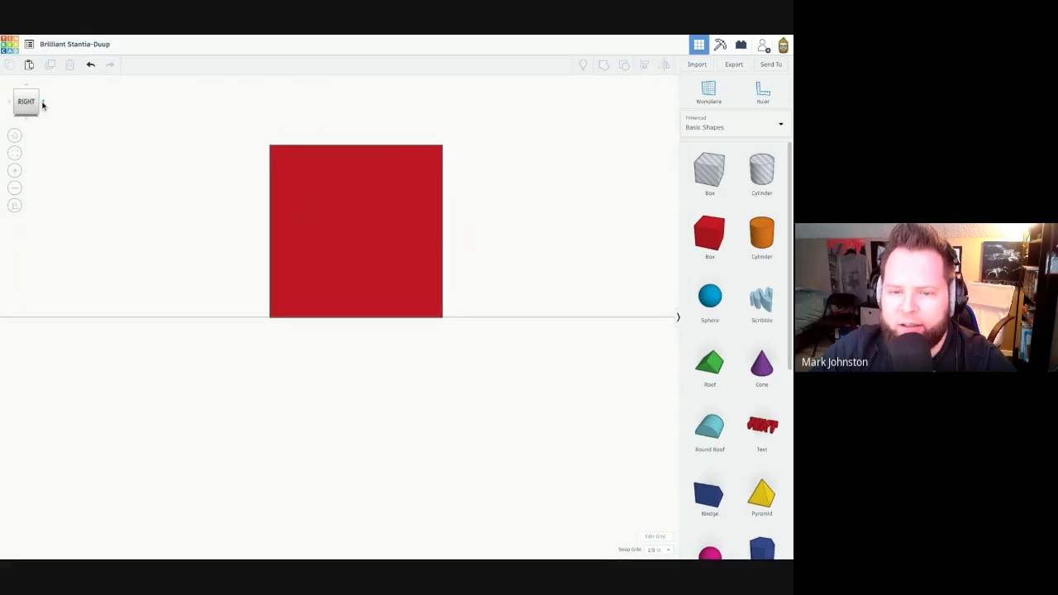
{"action": "left_click", "coordinate": [42, 104]}
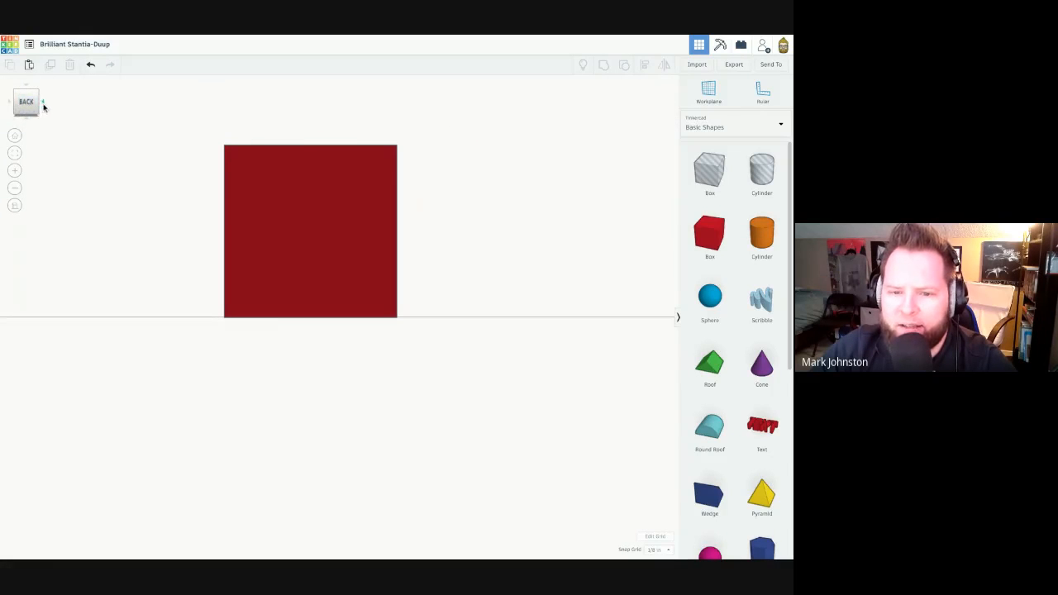
{"action": "left_click", "coordinate": [41, 104]}
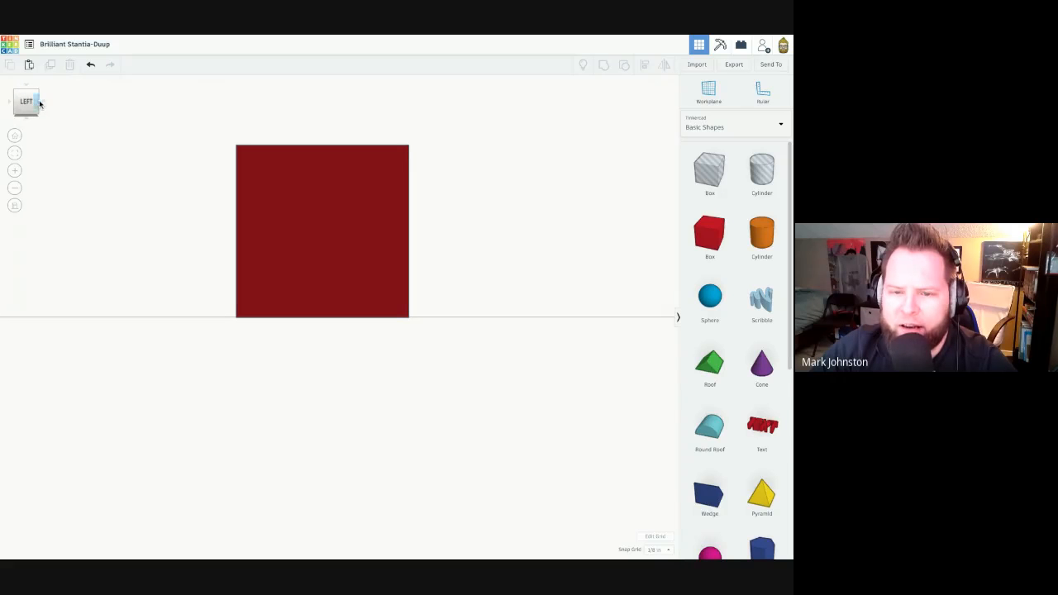
Set the red box's length to 7.5 in from the top view.
{"action": "left_click", "coordinate": [14, 137]}
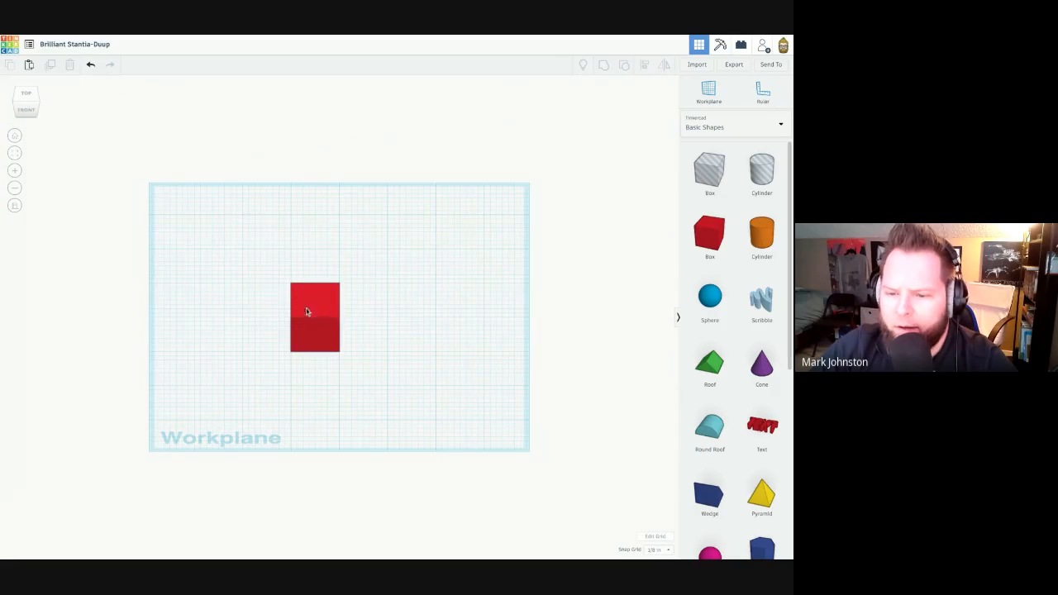
{"action": "left_click", "coordinate": [26, 96]}
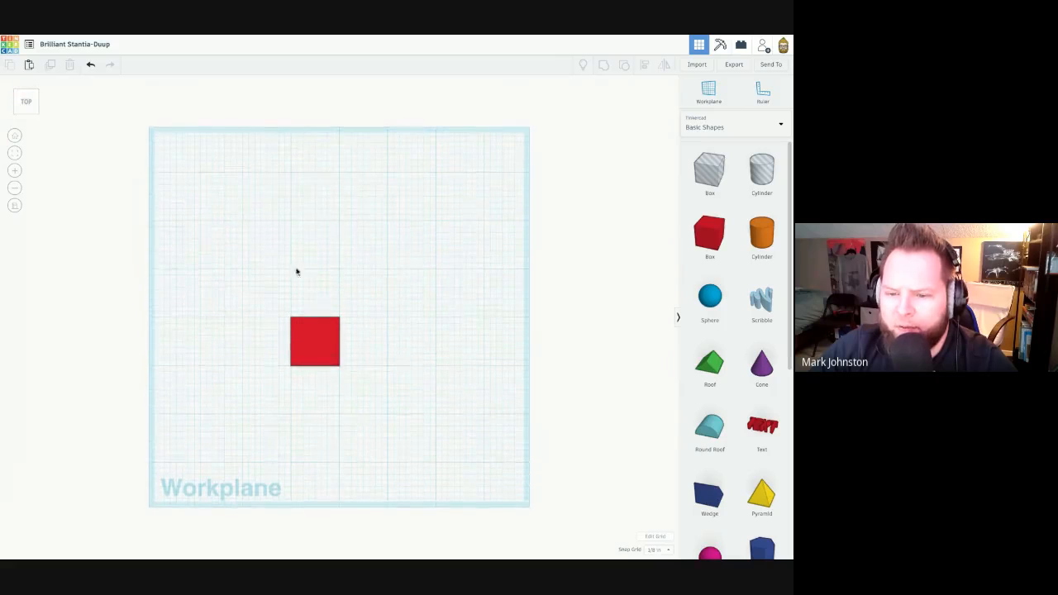
{"action": "left_click", "coordinate": [330, 362]}
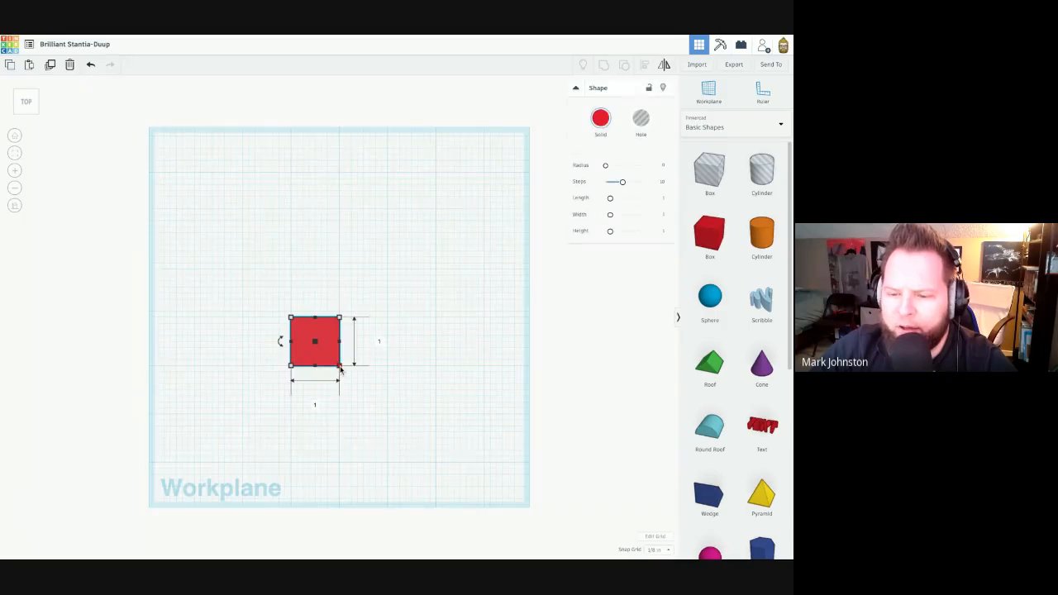
{"action": "left_click", "coordinate": [446, 390]}
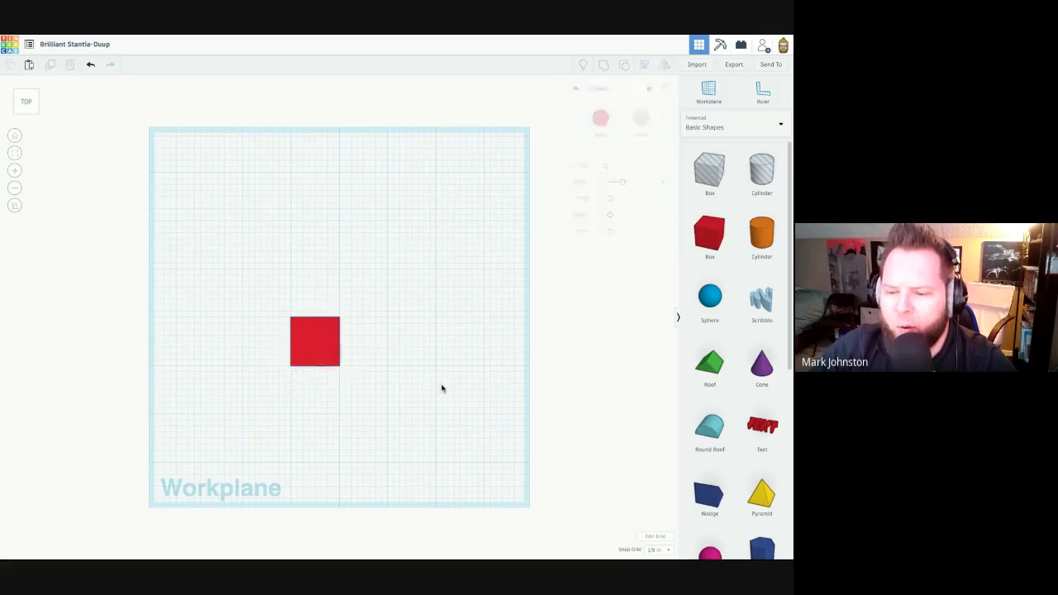
{"action": "left_click", "coordinate": [323, 347]}
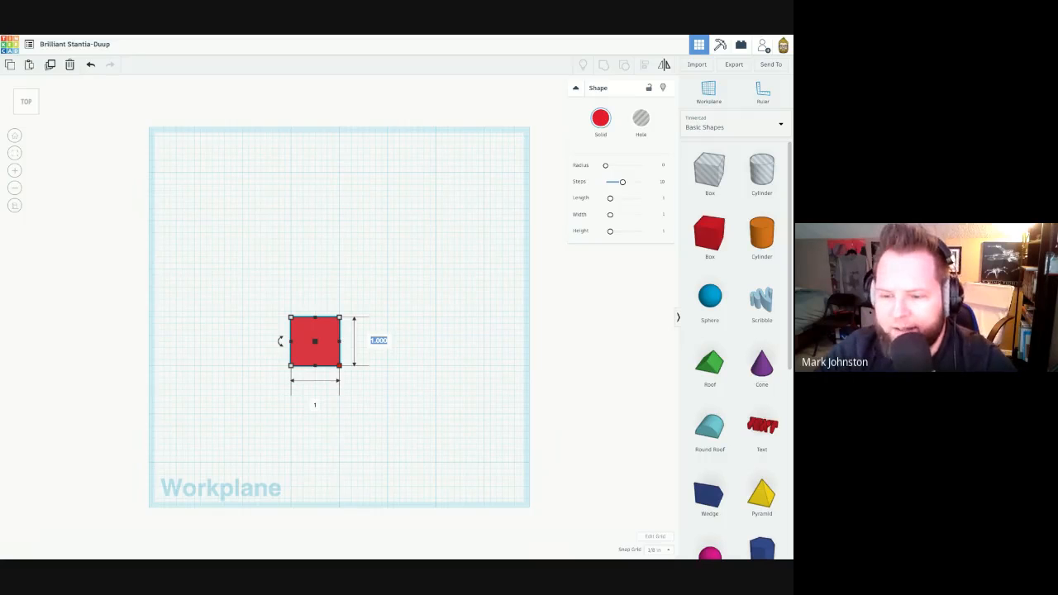
{"action": "type", "text": "7."}
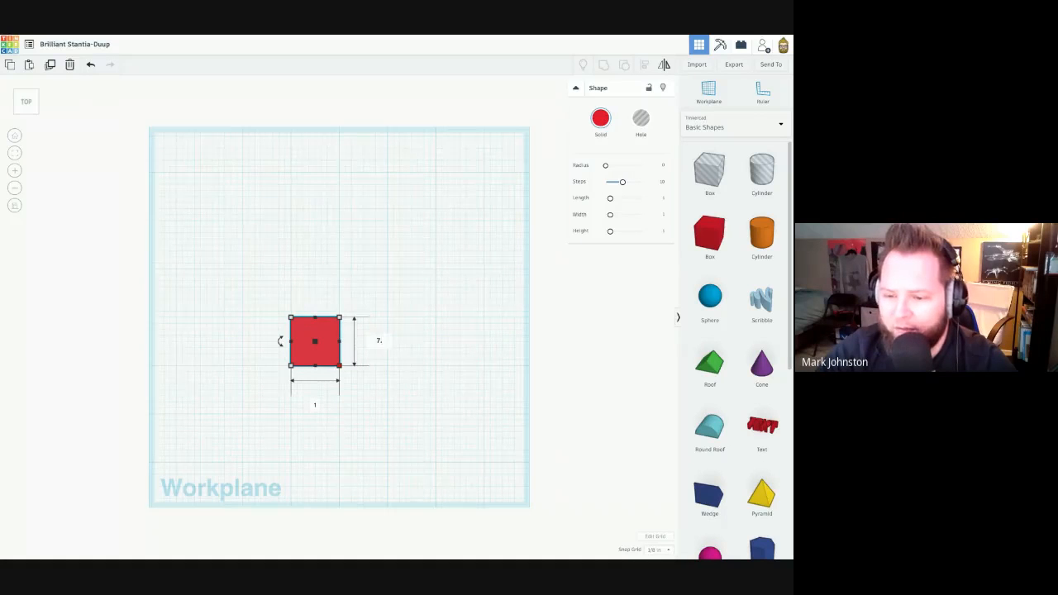
{"action": "type", "text": "5"}
{"action": "key", "text": "Return"}
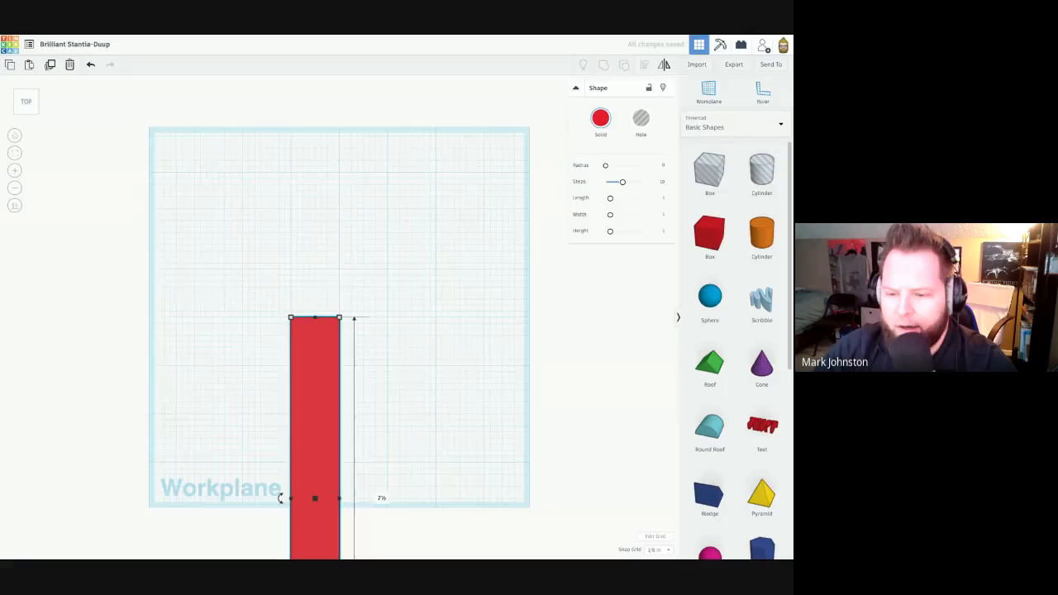
Move the long red box fully onto the workplane and set its width to 0.25 in.
{"action": "mouse_move", "coordinate": [320, 383]}
{"action": "left_mouse_down"}
{"action": "mouse_move", "coordinate": [296, 184]}
{"action": "mouse_move", "coordinate": [320, 385]}
{"action": "left_mouse_up"}
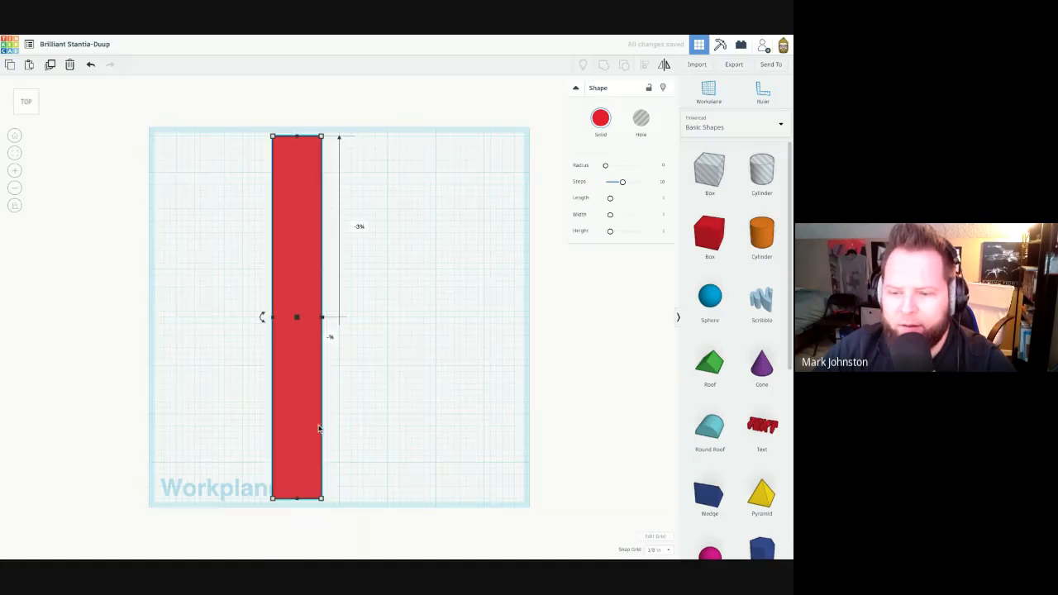
{"action": "mouse_move", "coordinate": [320, 499]}
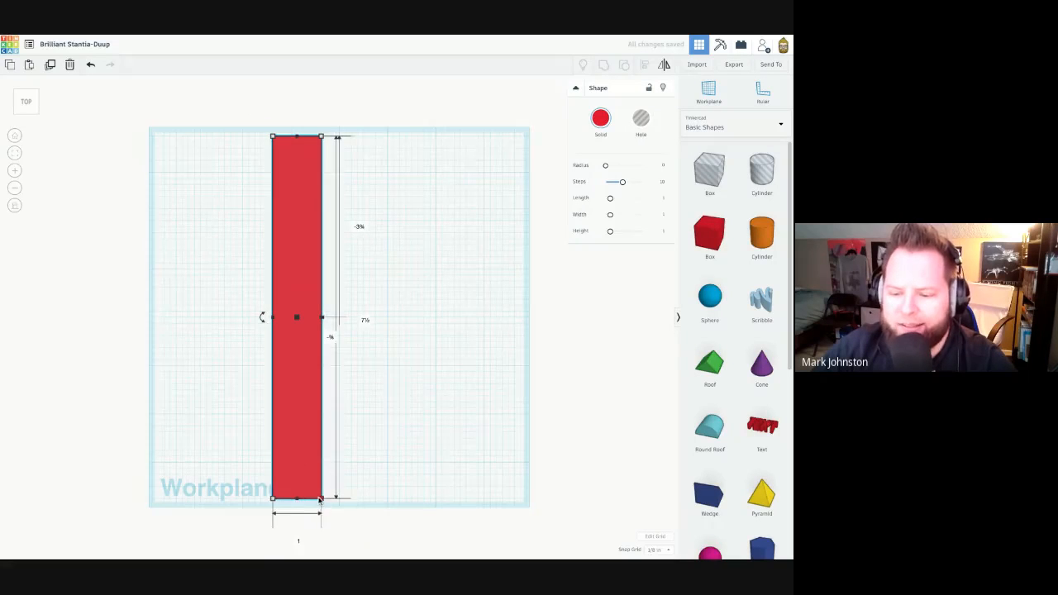
{"action": "left_click", "coordinate": [296, 538]}
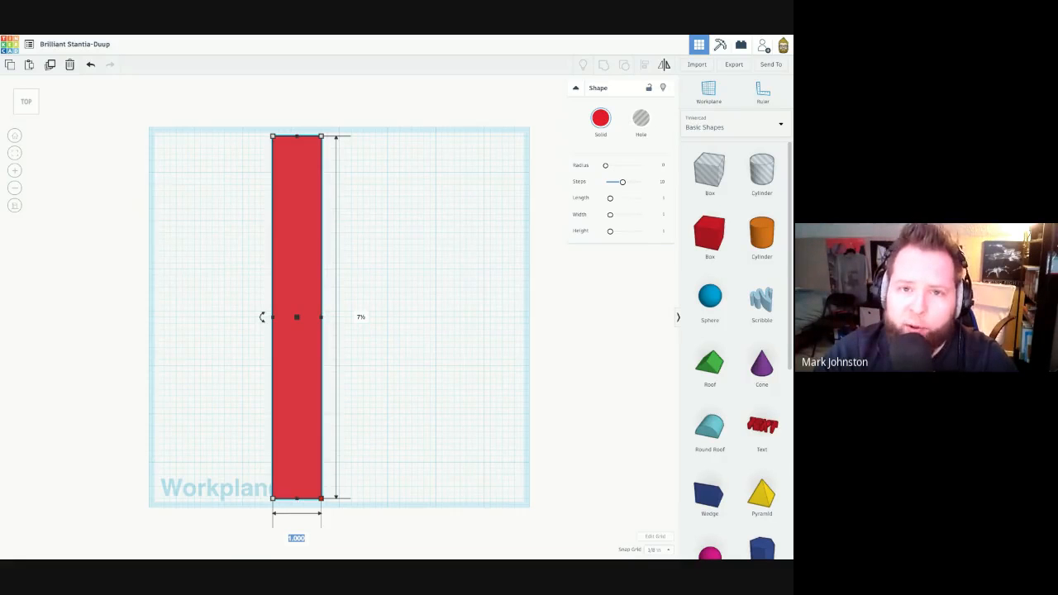
{"action": "type", "text": ".25"}
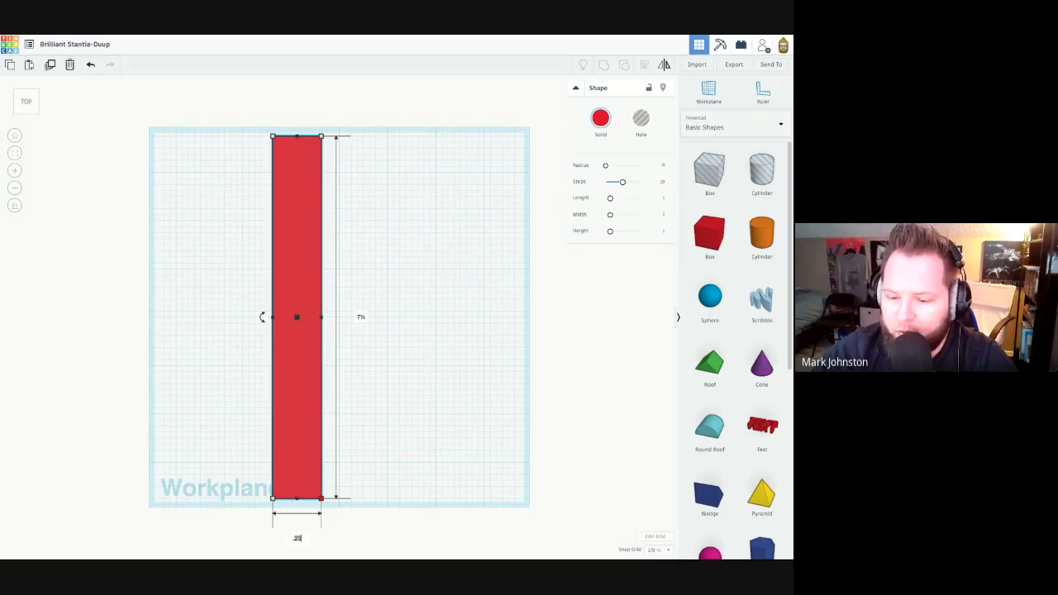
{"action": "key", "text": "Return"}
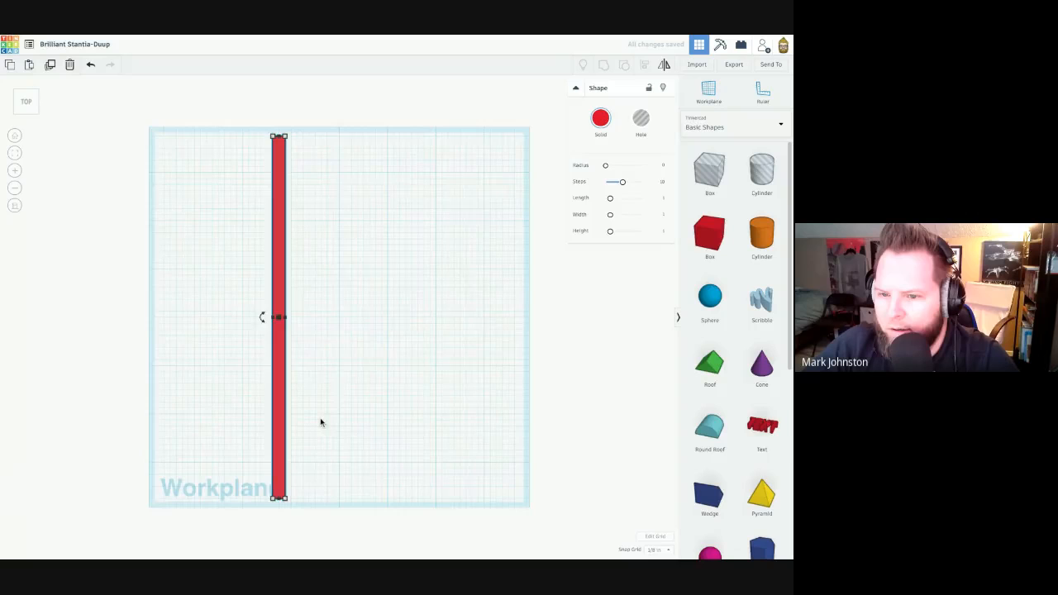
Set the long bar's height to 0.125 in from the left side view.
{"action": "middle_click_drag", "start_coordinate": [320, 417], "coordinate": [339, 372]}
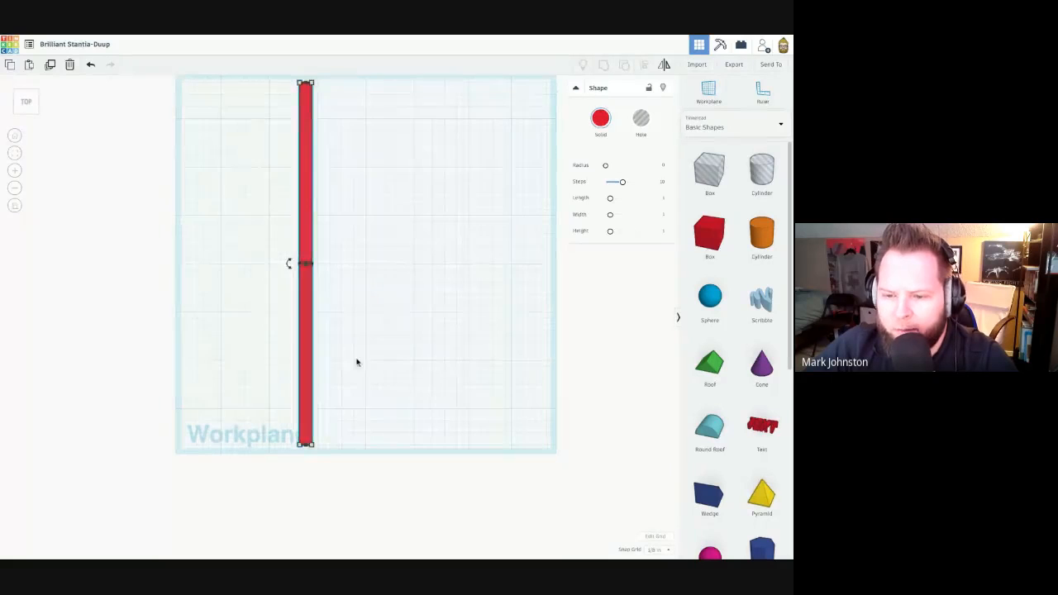
{"action": "left_click", "coordinate": [314, 234]}
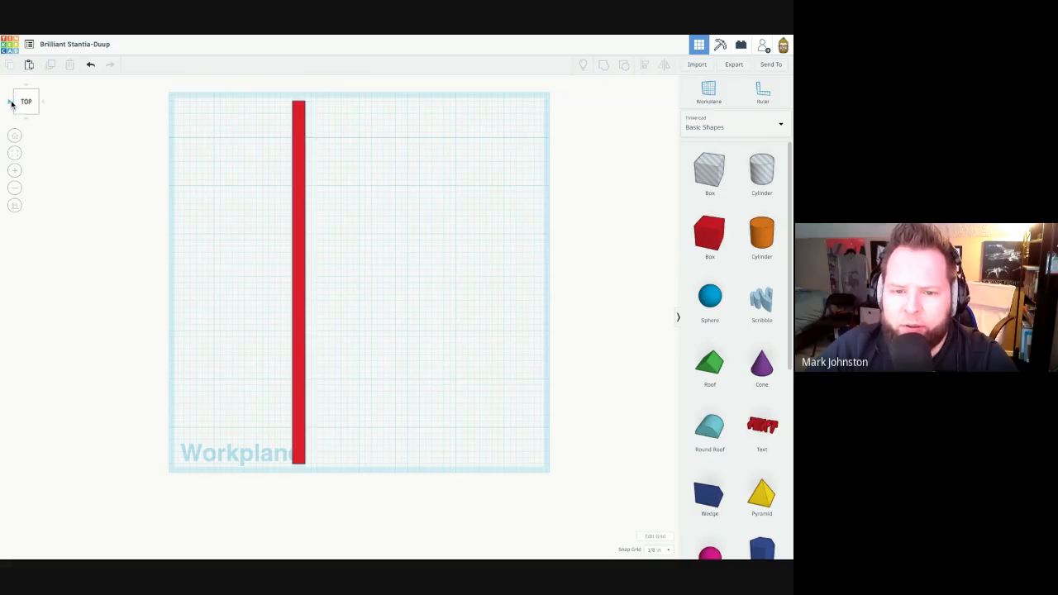
{"action": "left_click", "coordinate": [12, 105]}
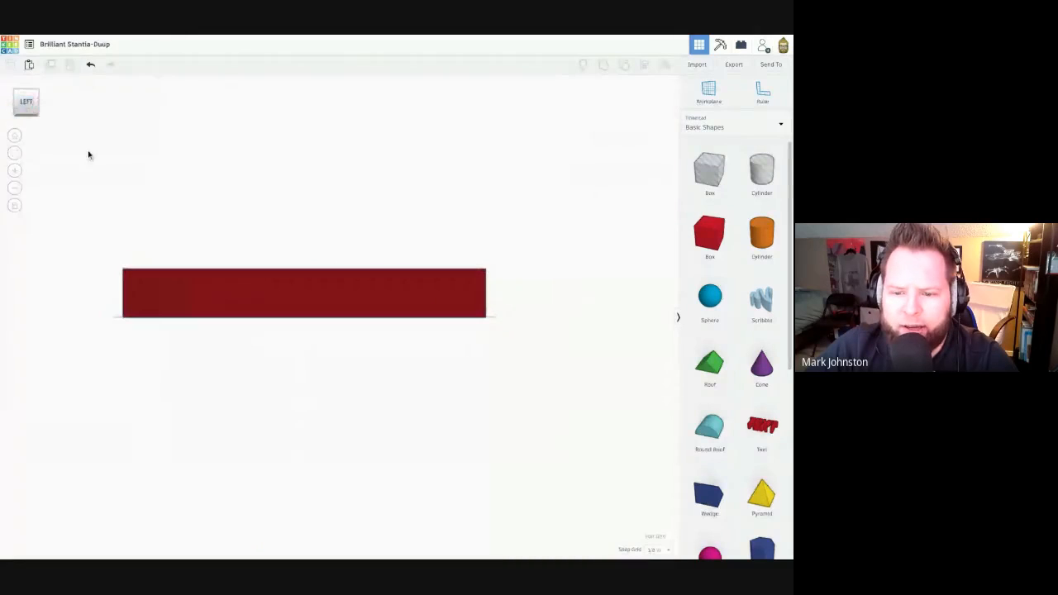
{"action": "left_click", "coordinate": [268, 285]}
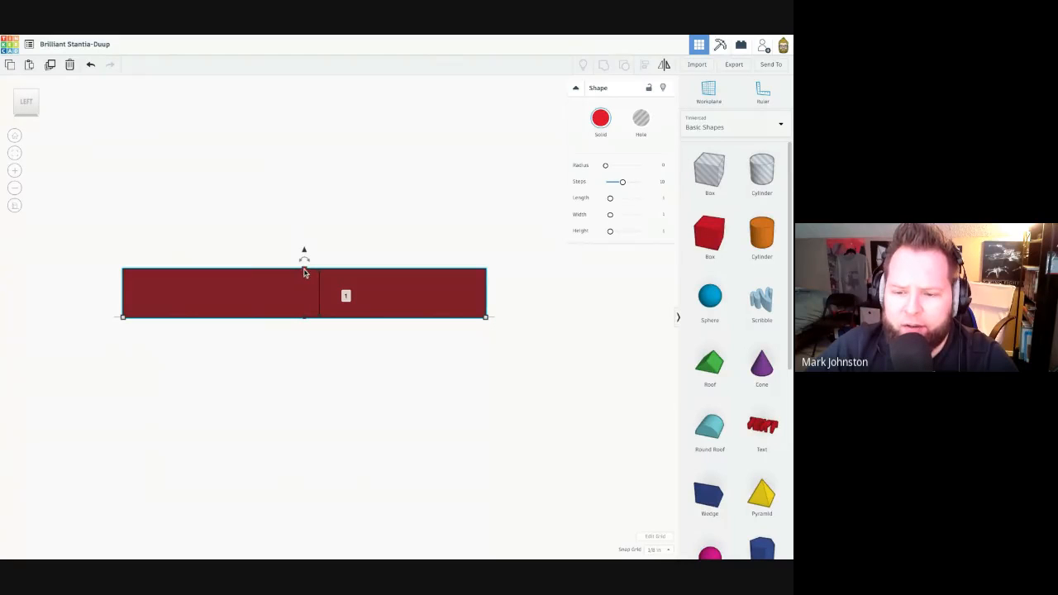
{"action": "left_click", "coordinate": [346, 295]}
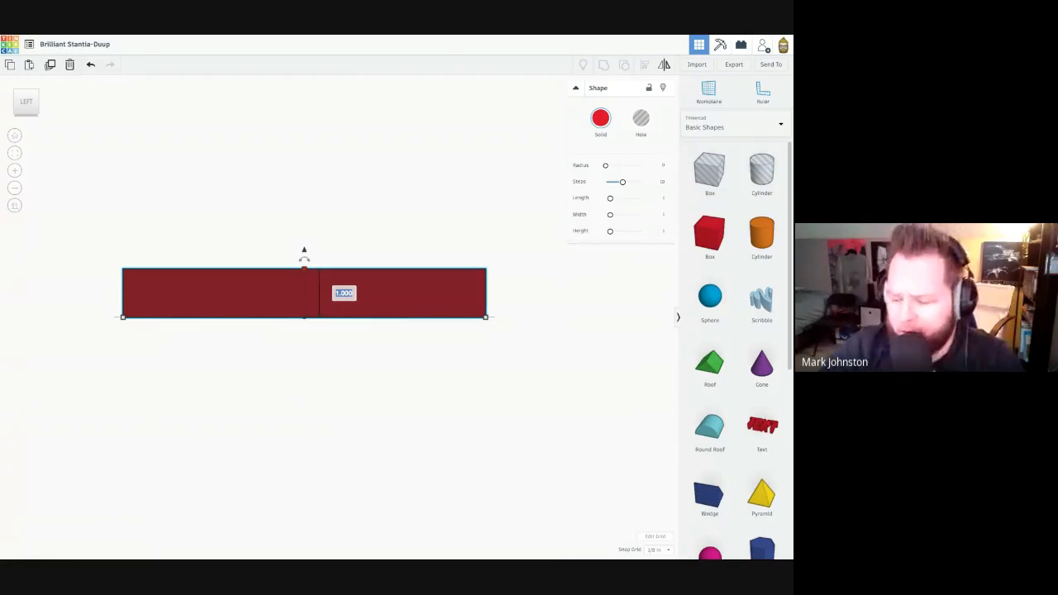
{"action": "type", "text": "0.125"}
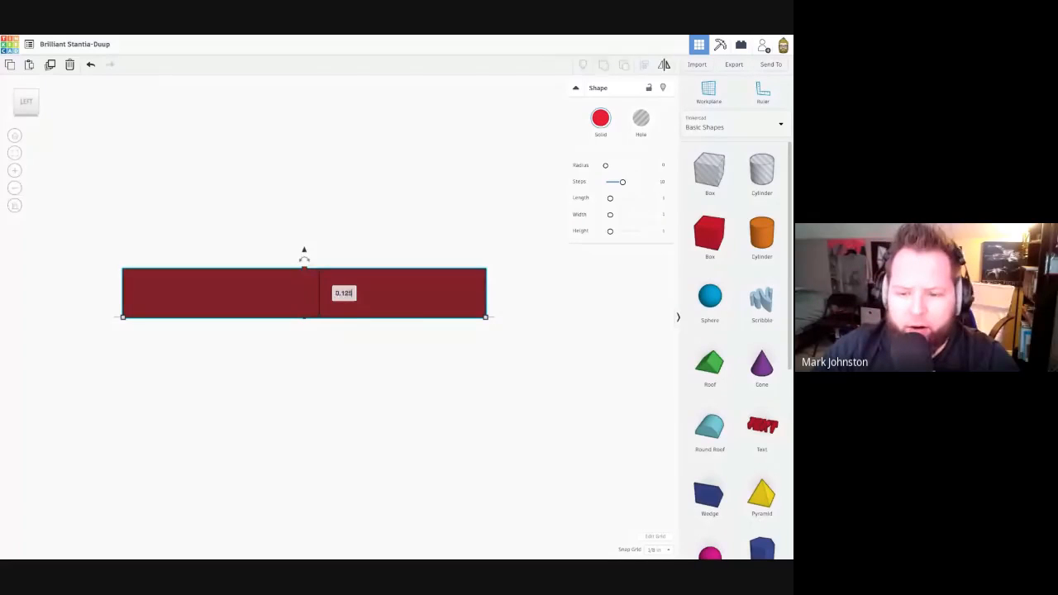
{"action": "key", "text": "Return"}
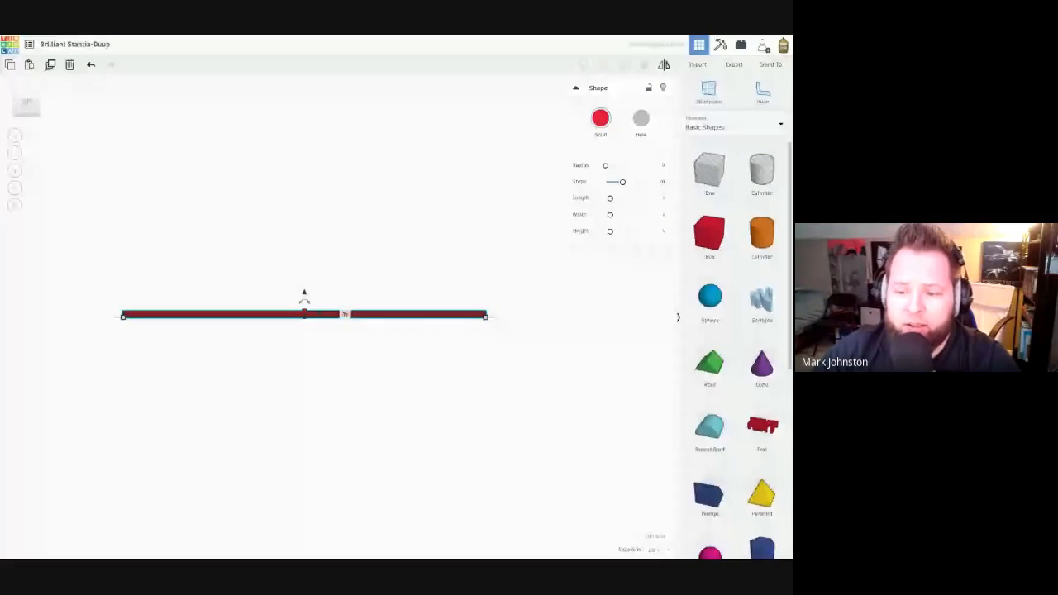
Examine the bar's height dimension up close from the left side and deselect the bar.
{"action": "left_click", "coordinate": [399, 292]}
{"action": "left_click", "coordinate": [371, 314]}
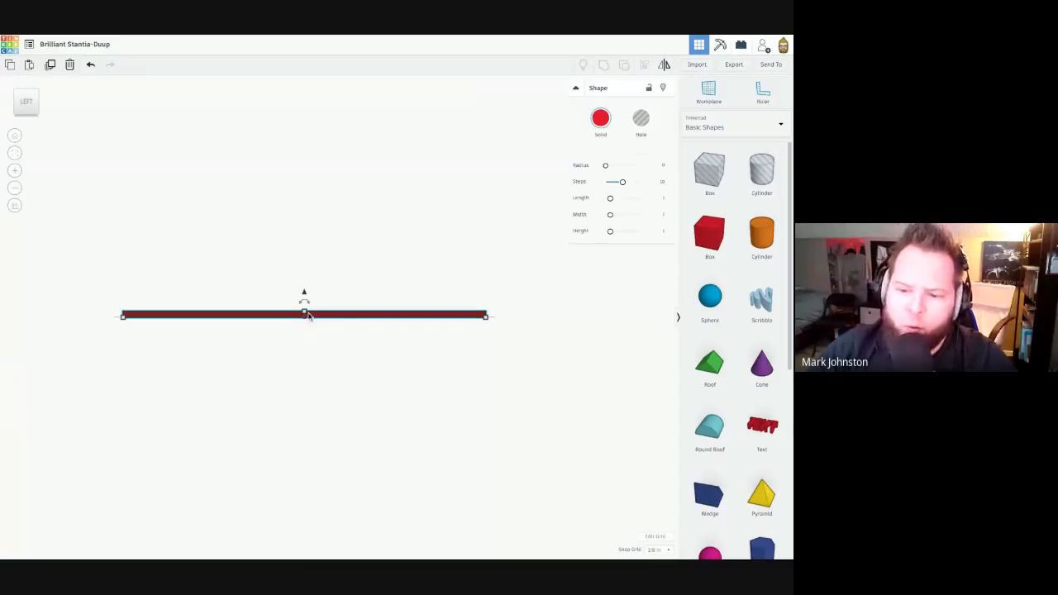
{"action": "scroll", "coordinate": [303, 316], "scroll_direction": "up", "scroll_amount": 3}
{"action": "middle_click_drag", "start_coordinate": [307, 390], "coordinate": [449, 403]}
{"action": "mouse_move", "coordinate": [383, 316]}
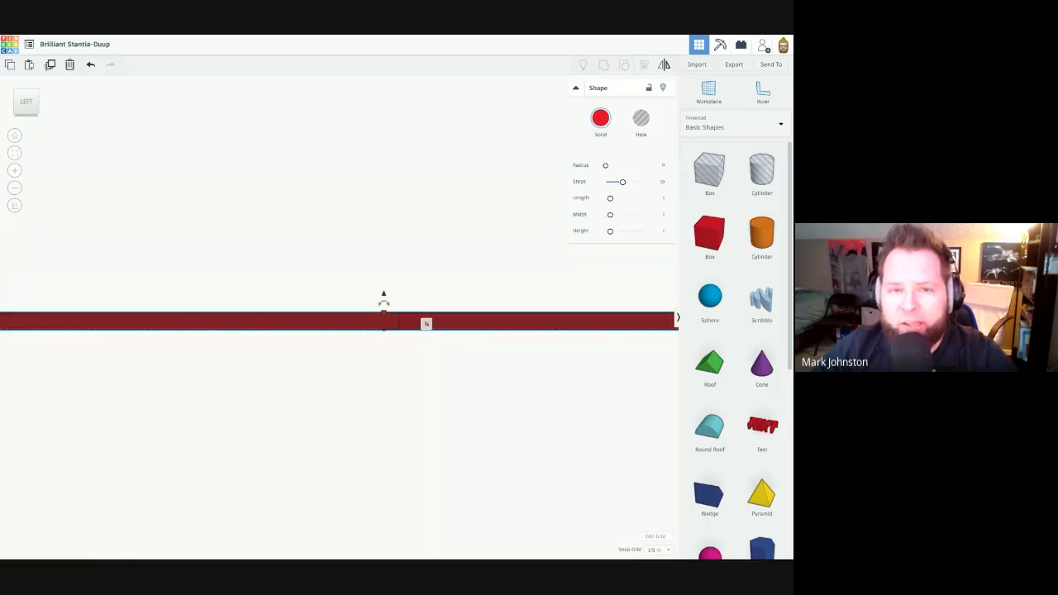
{"action": "left_click", "coordinate": [435, 281]}
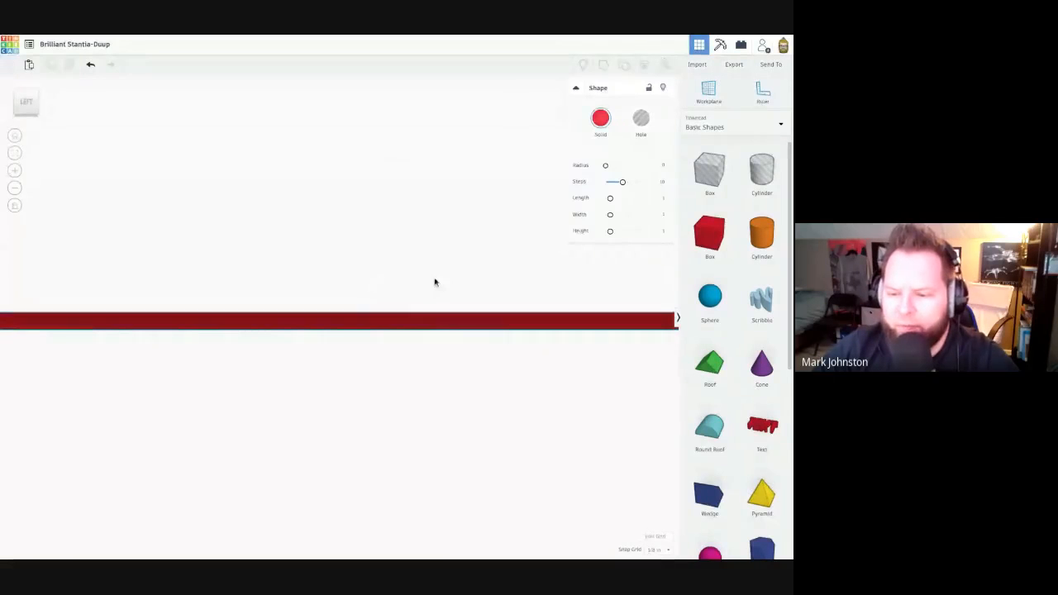
{"action": "scroll", "coordinate": [436, 280], "scroll_direction": "down", "scroll_amount": 3}
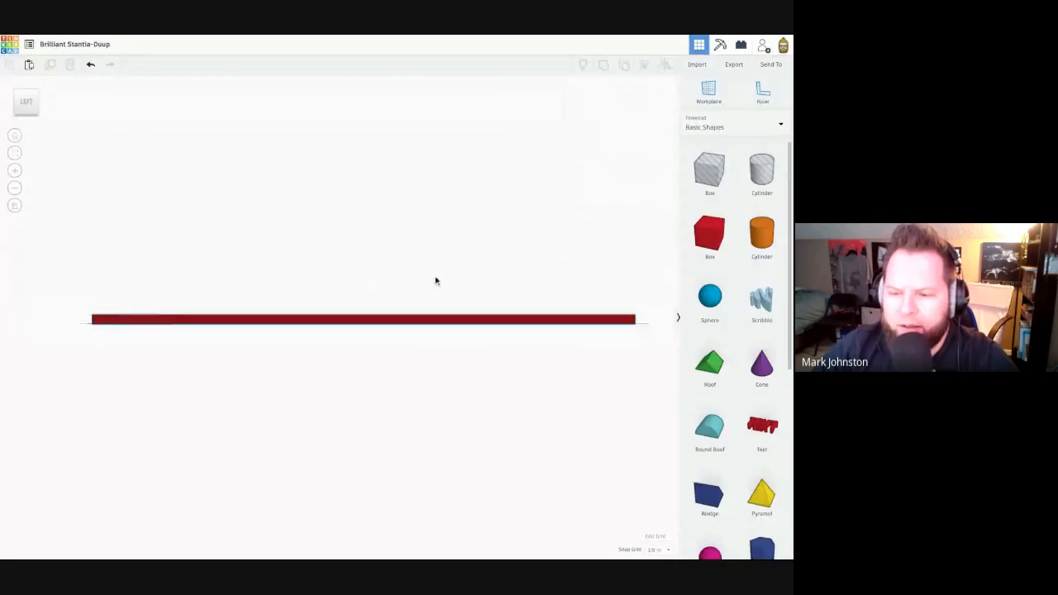
Switch the view to perspective projection, return to the home view and orbit to see the bar at an angle.
{"action": "left_click", "coordinate": [14, 206]}
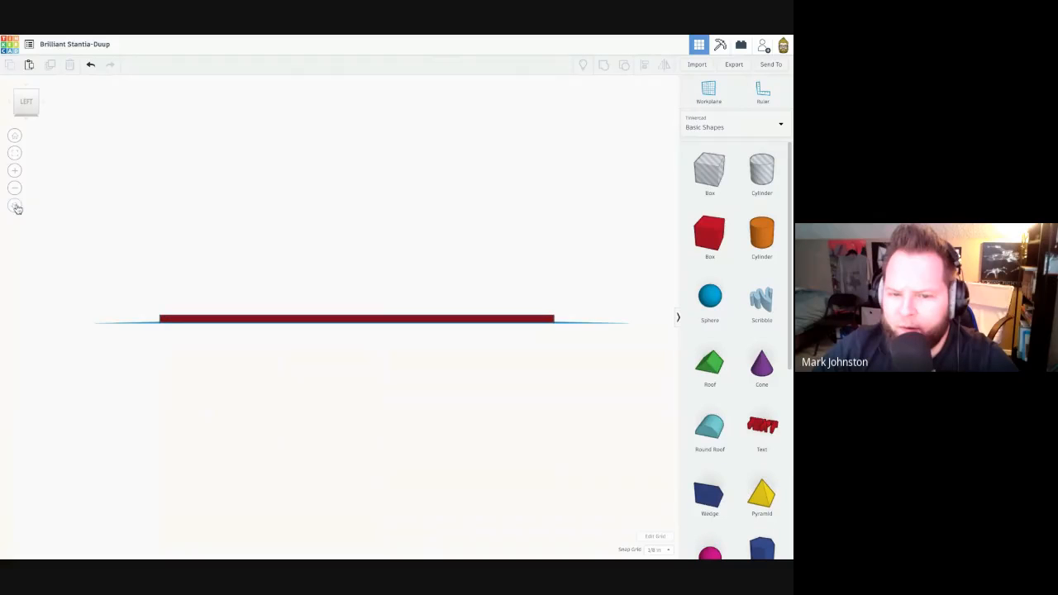
{"action": "left_click", "coordinate": [17, 207]}
{"action": "left_click", "coordinate": [17, 207]}
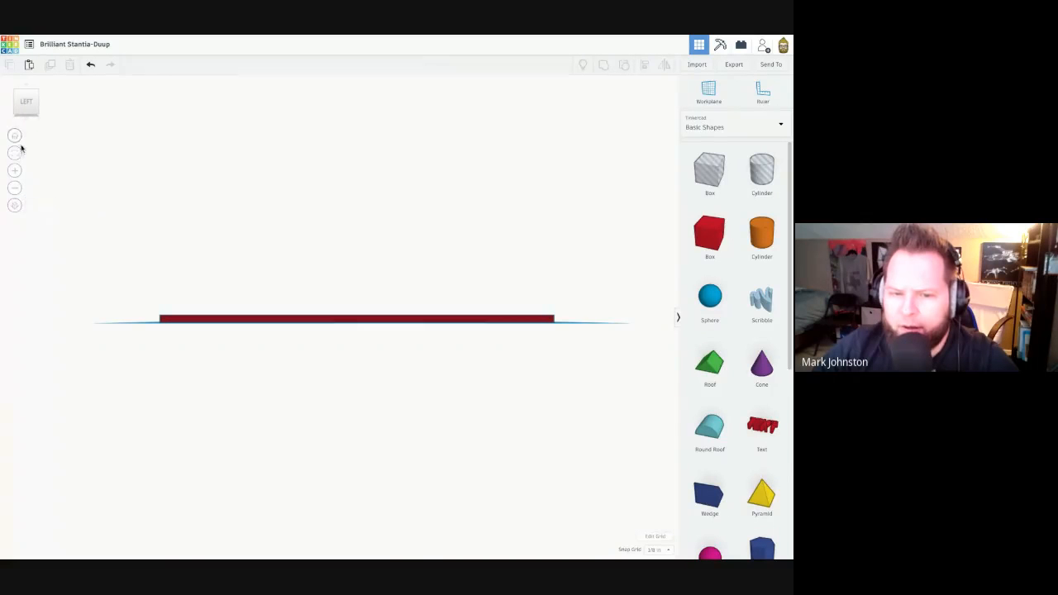
{"action": "left_click", "coordinate": [15, 136]}
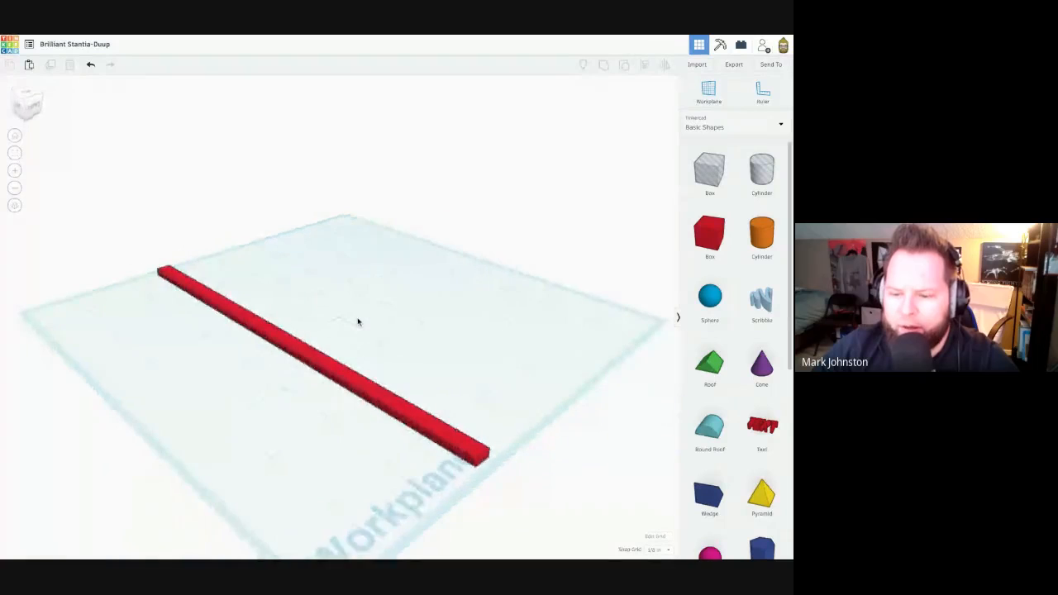
{"action": "right_click_drag", "start_coordinate": [357, 322], "coordinate": [405, 354]}
{"action": "right_click_drag", "start_coordinate": [330, 331], "coordinate": [260, 292]}
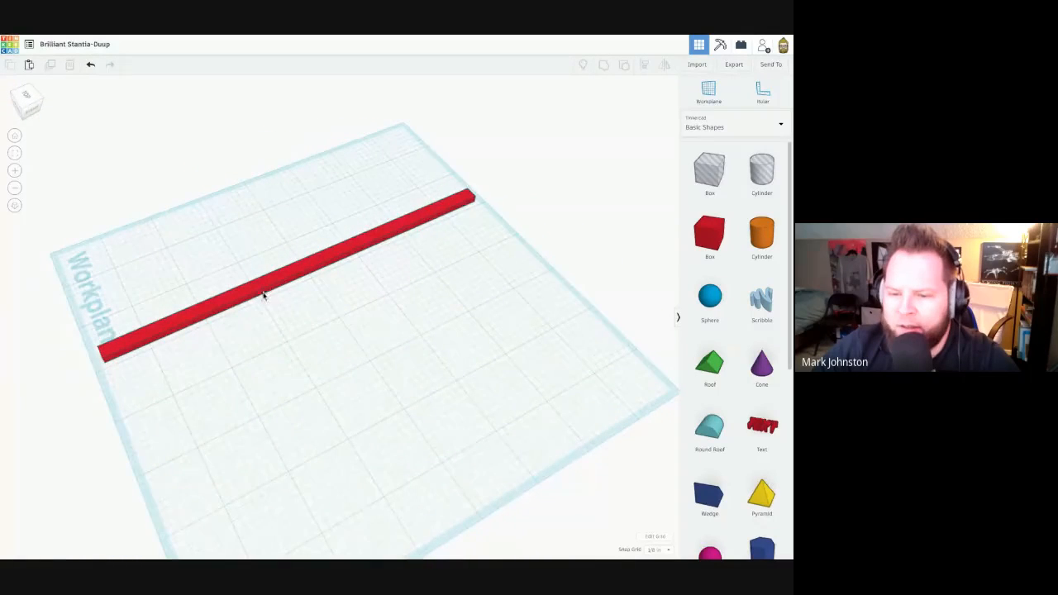
Duplicate the bar in place, try turning the copy flat across the original, and undo that turn.
{"action": "left_click", "coordinate": [267, 284]}
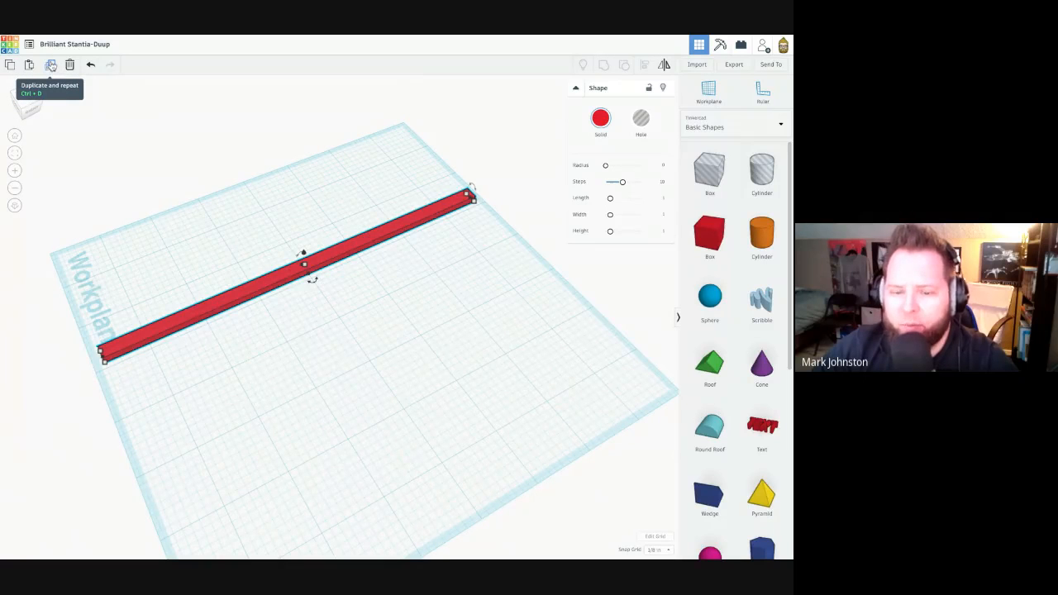
{"action": "left_click", "coordinate": [51, 65]}
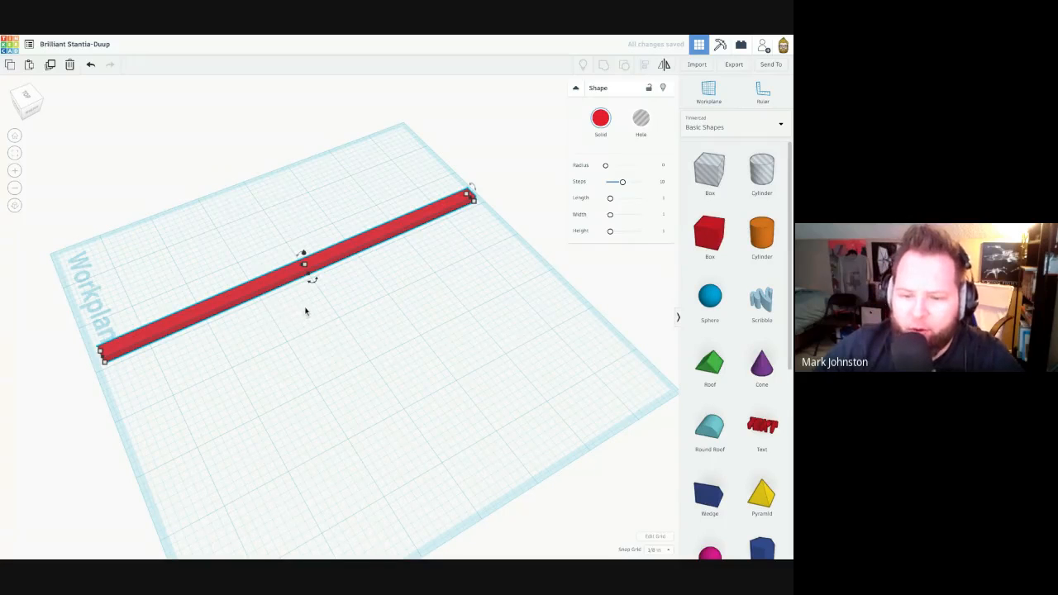
{"action": "mouse_move", "coordinate": [309, 287]}
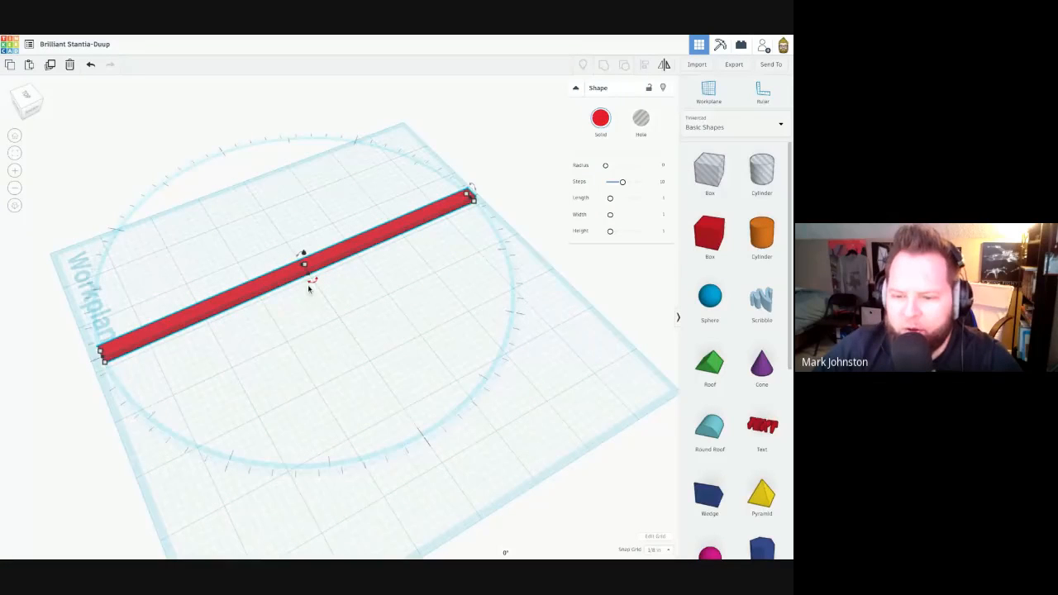
{"action": "left_click_drag", "start_coordinate": [313, 283], "coordinate": [338, 340], "text": "alt"}
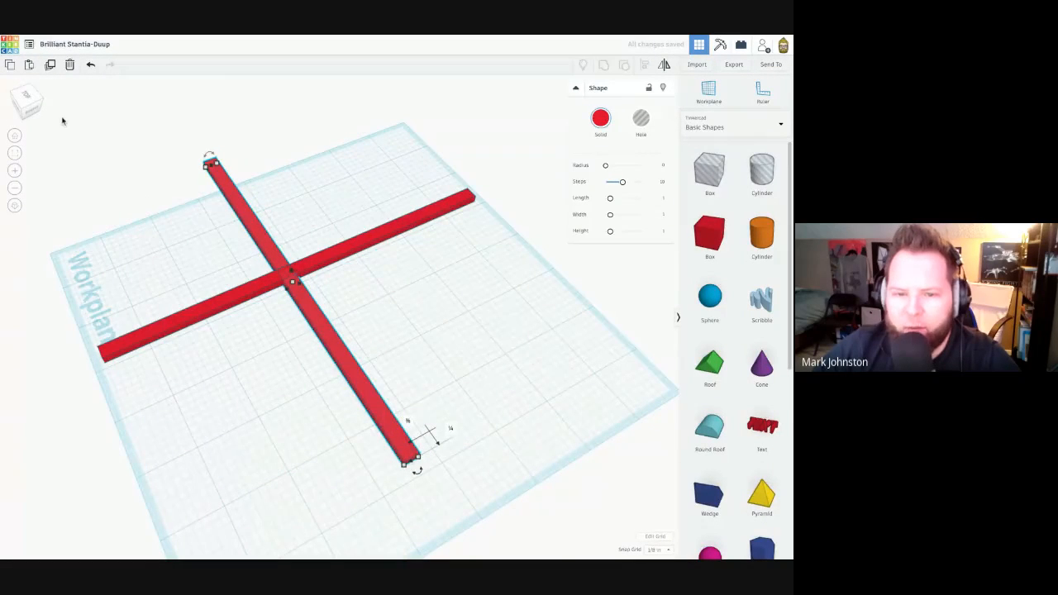
{"action": "left_click", "coordinate": [91, 65]}
{"action": "left_click", "coordinate": [91, 65]}
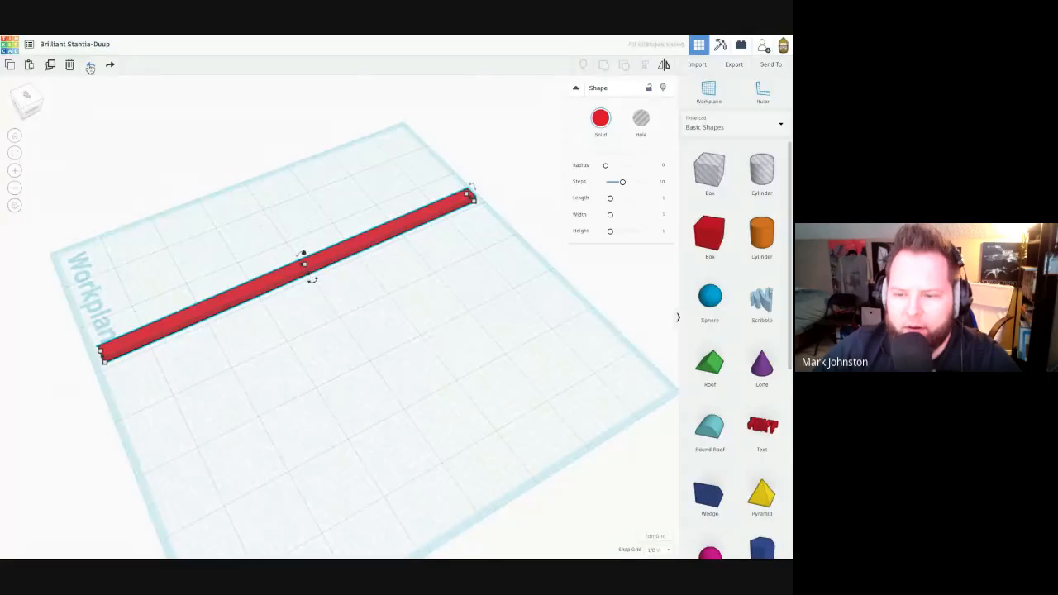
Rotate the duplicated bar 90° about its long axis so it crosses the original lengthwise, and deselect it.
{"action": "left_click", "coordinate": [475, 190]}
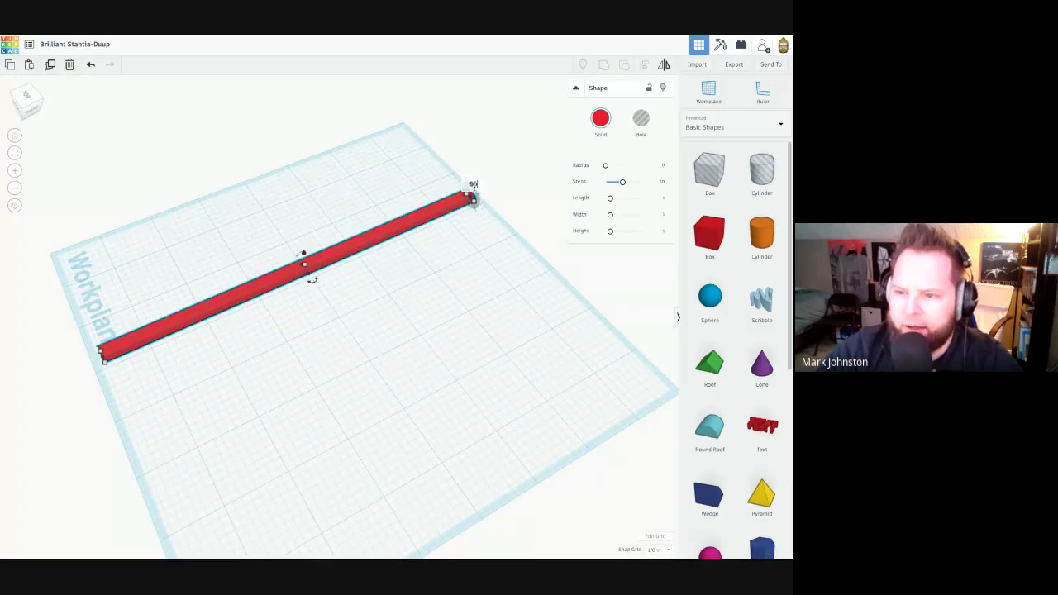
{"action": "left_click_drag", "start_coordinate": [471, 197], "coordinate": [472, 199]}
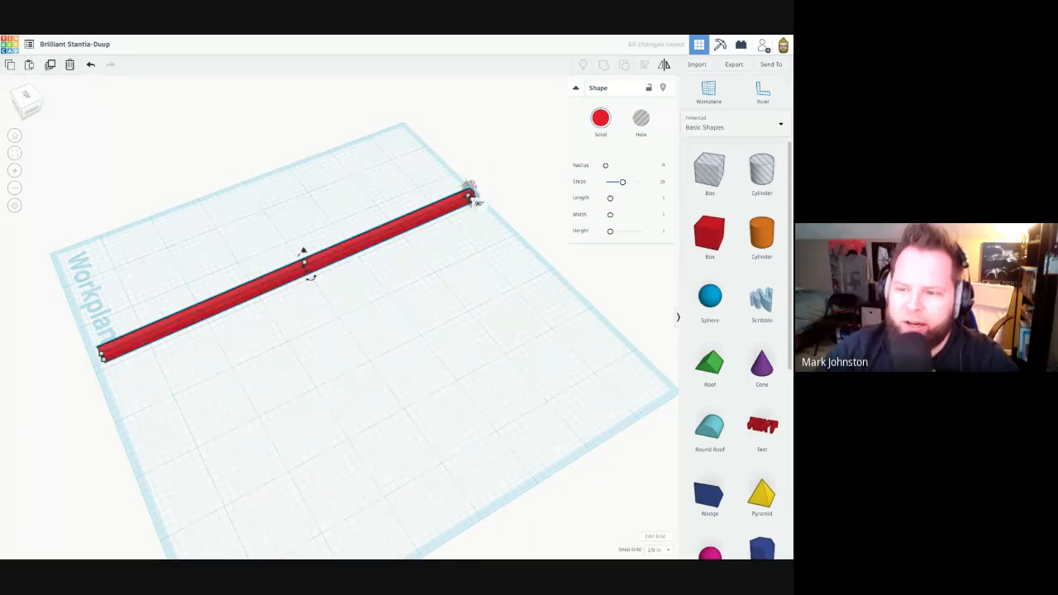
{"action": "left_click", "coordinate": [481, 280]}
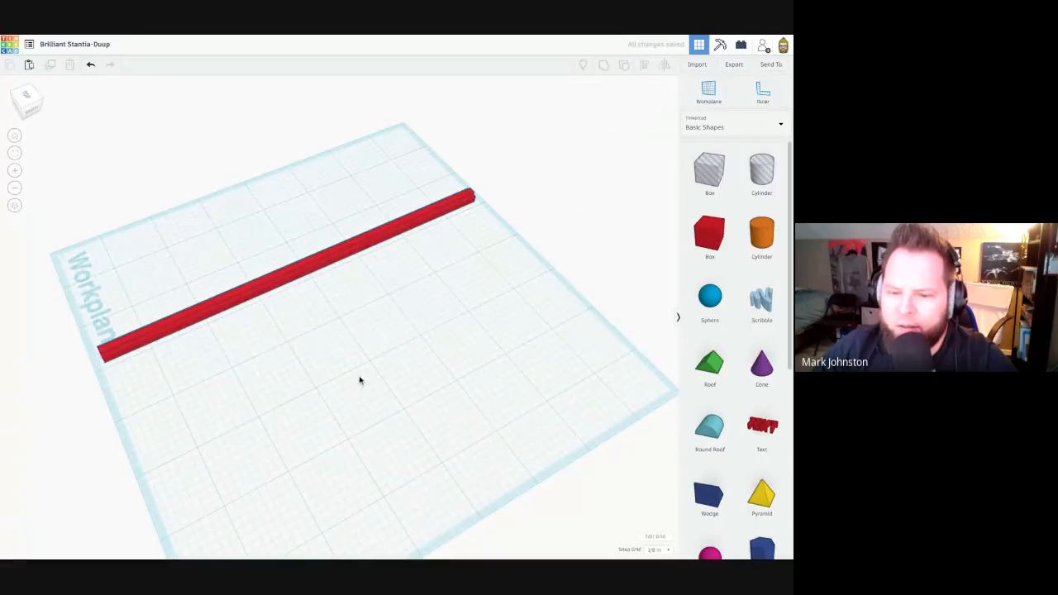
Select the upper crossed bar and view both bars end-on from the front in orthographic projection.
{"action": "right_click_drag", "start_coordinate": [358, 379], "coordinate": [324, 429]}
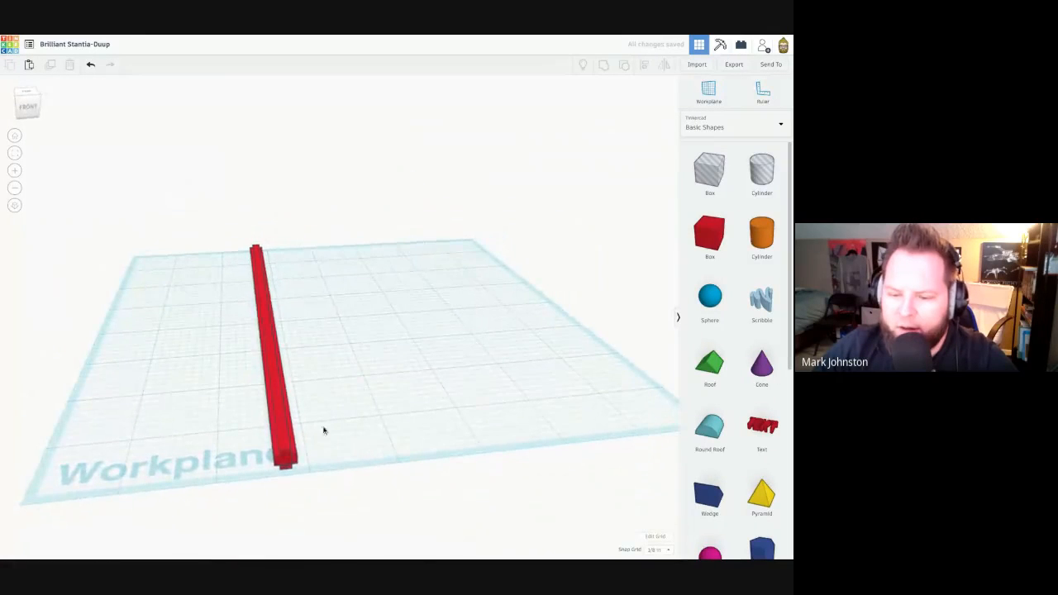
{"action": "left_click", "coordinate": [281, 446]}
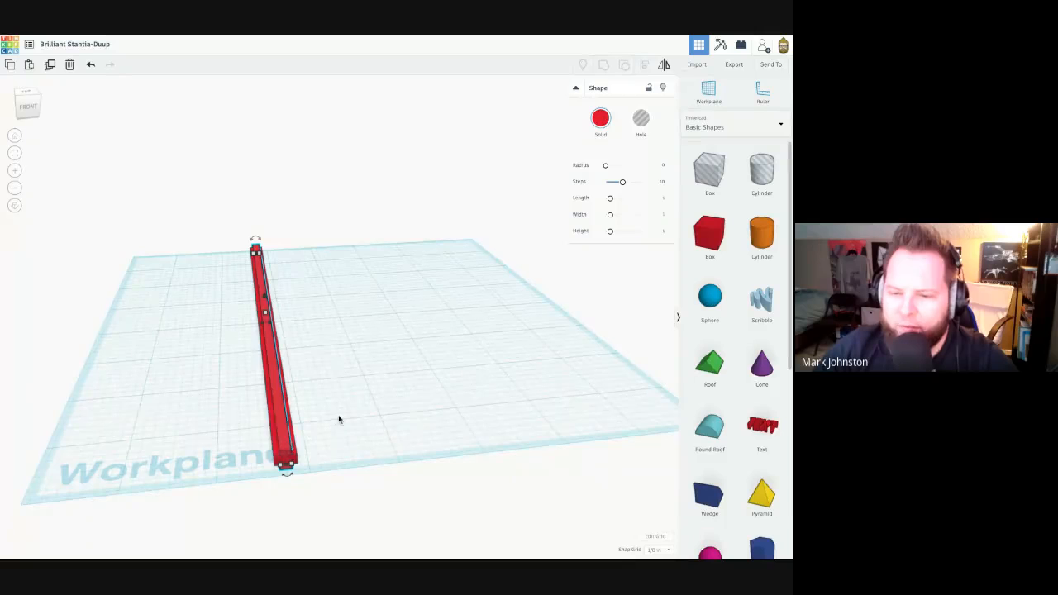
{"action": "right_click_drag", "start_coordinate": [339, 419], "coordinate": [330, 372]}
{"action": "left_click", "coordinate": [29, 103]}
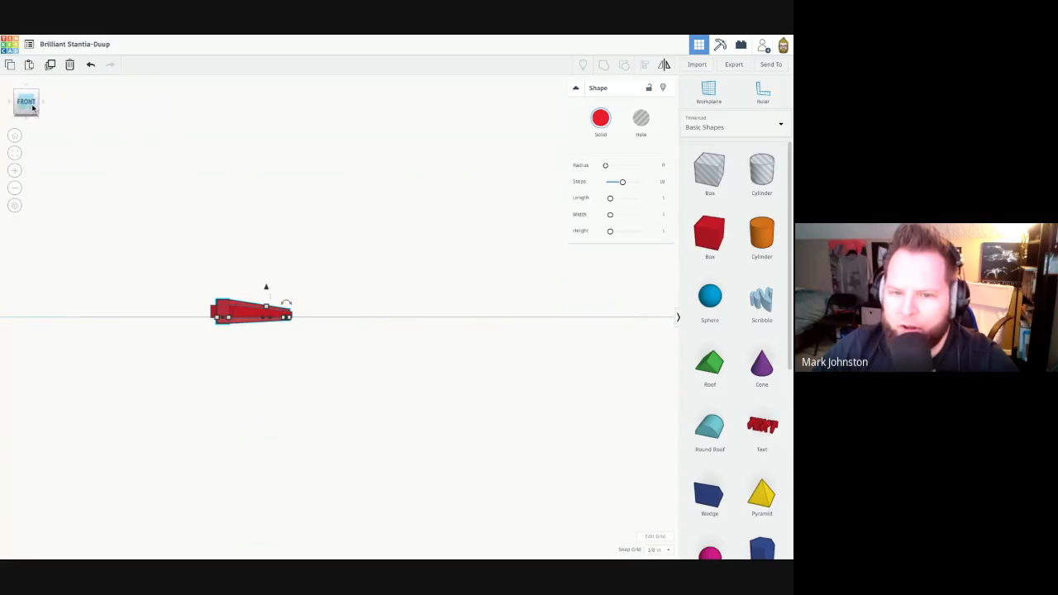
{"action": "left_click", "coordinate": [30, 112]}
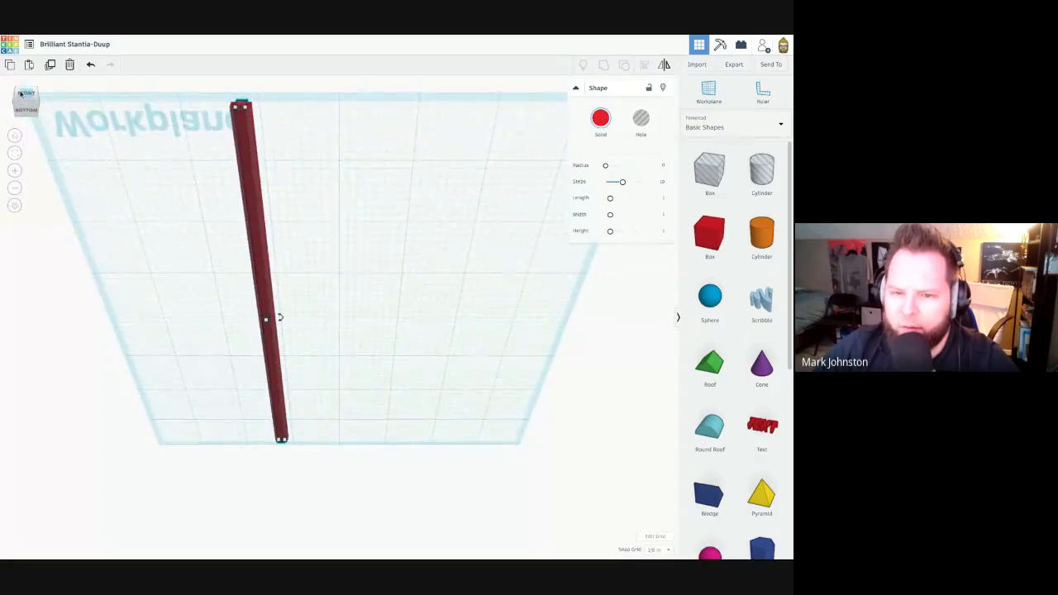
{"action": "left_click", "coordinate": [26, 98]}
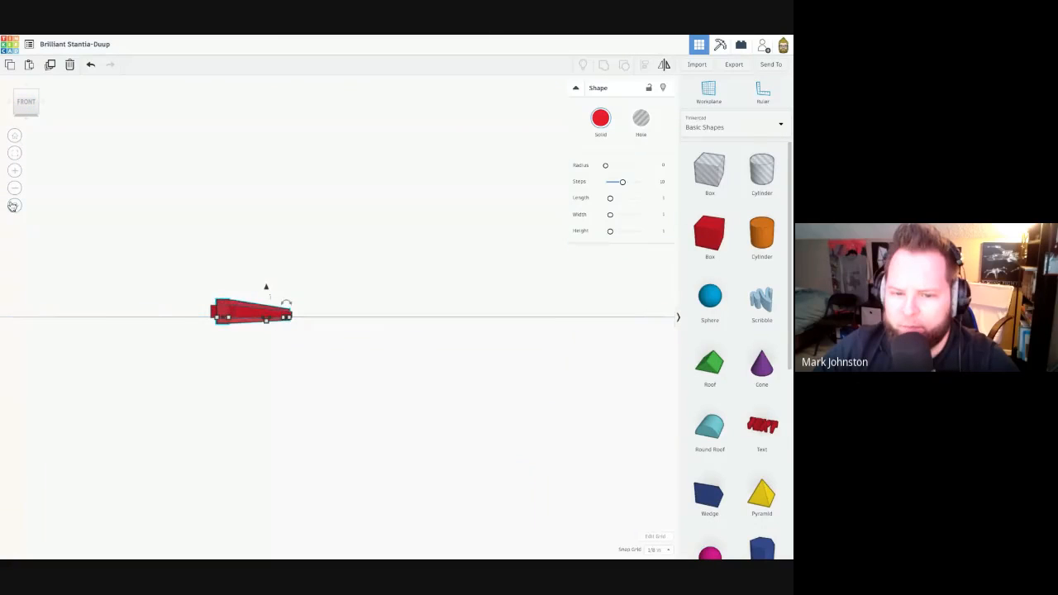
{"action": "left_click", "coordinate": [13, 206]}
Raise the selected bar 0.688 in straight above the other bar and deselect it.
{"action": "scroll", "coordinate": [215, 299], "scroll_direction": "up", "scroll_amount": 5}
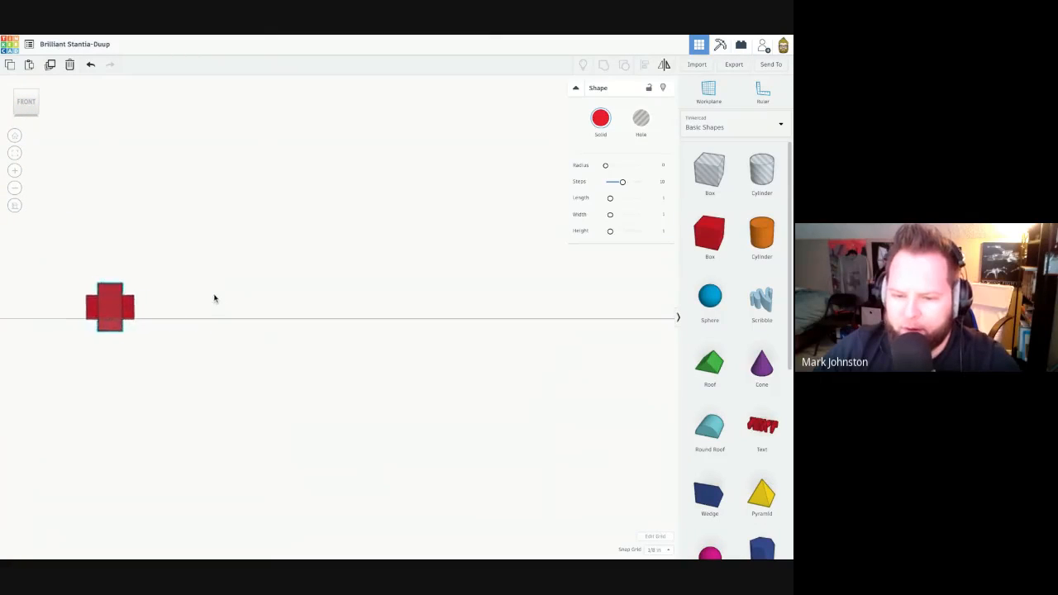
{"action": "scroll", "coordinate": [356, 311], "scroll_direction": "up", "scroll_amount": 3}
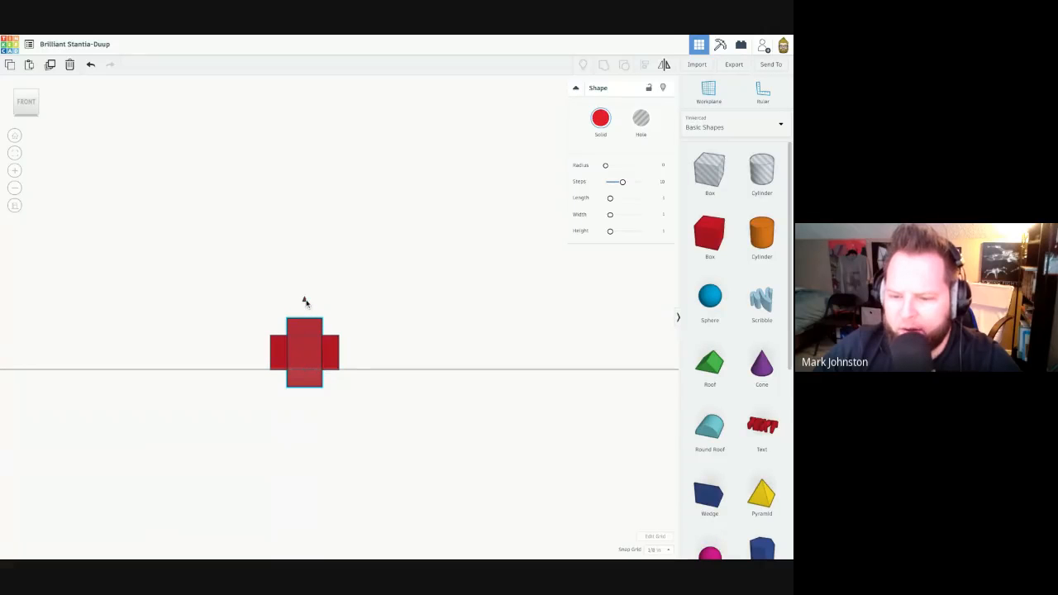
{"action": "left_click_drag", "start_coordinate": [305, 302], "coordinate": [304, 113]}
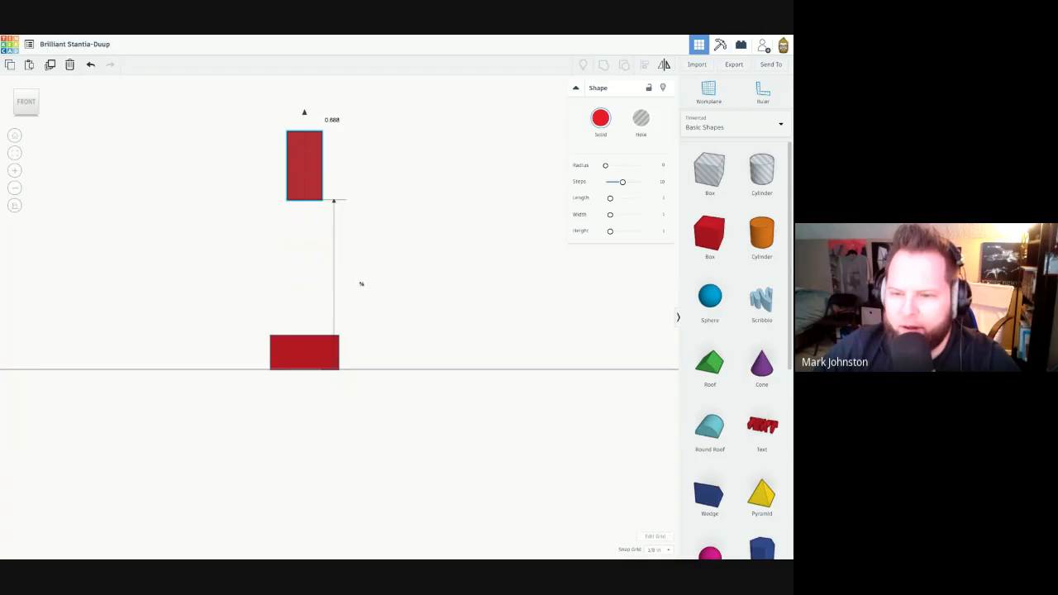
{"action": "left_click", "coordinate": [482, 234]}
Rotate the raised bar 90° end over end so it stands vertically through the middle of the horizontal bar, and deselect it.
{"action": "right_click_drag", "start_coordinate": [483, 234], "coordinate": [483, 234]}
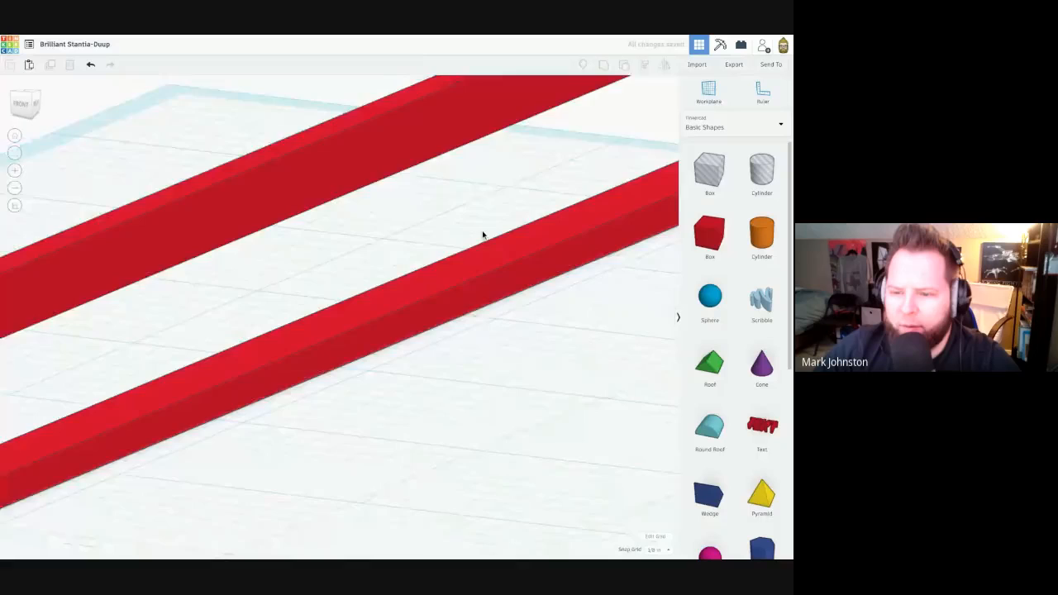
{"action": "scroll", "coordinate": [483, 235], "scroll_direction": "down", "scroll_amount": 5}
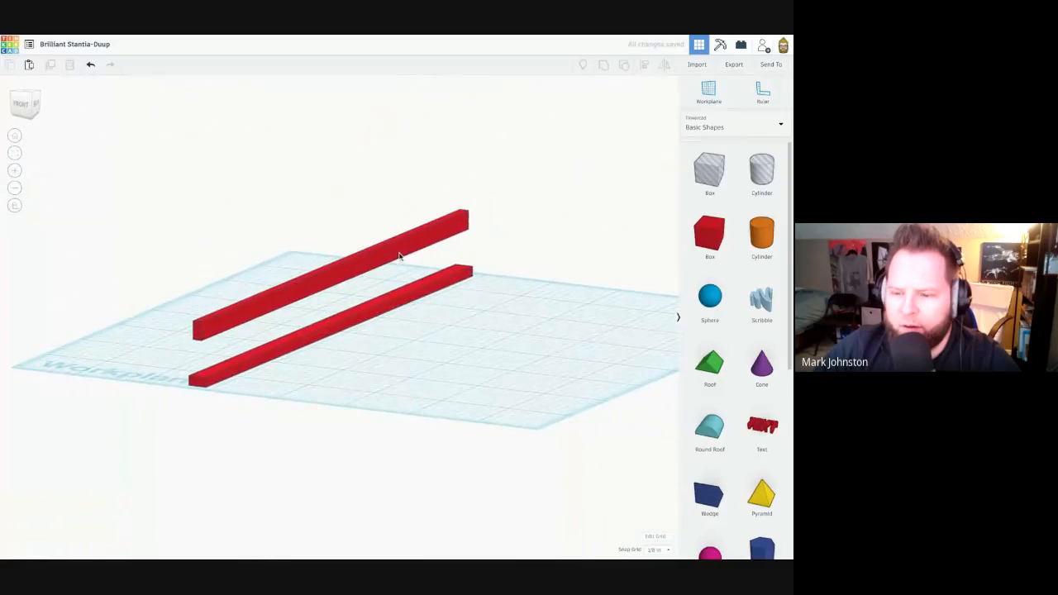
{"action": "left_click", "coordinate": [399, 256]}
{"action": "mouse_move", "coordinate": [327, 259]}
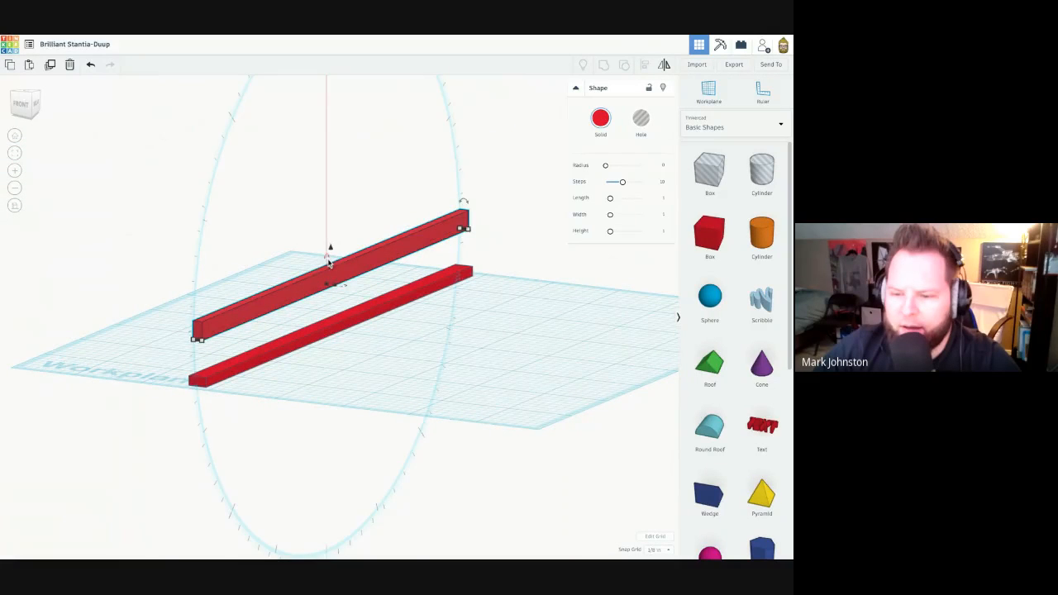
{"action": "left_click_drag", "start_coordinate": [328, 262], "coordinate": [310, 300]}
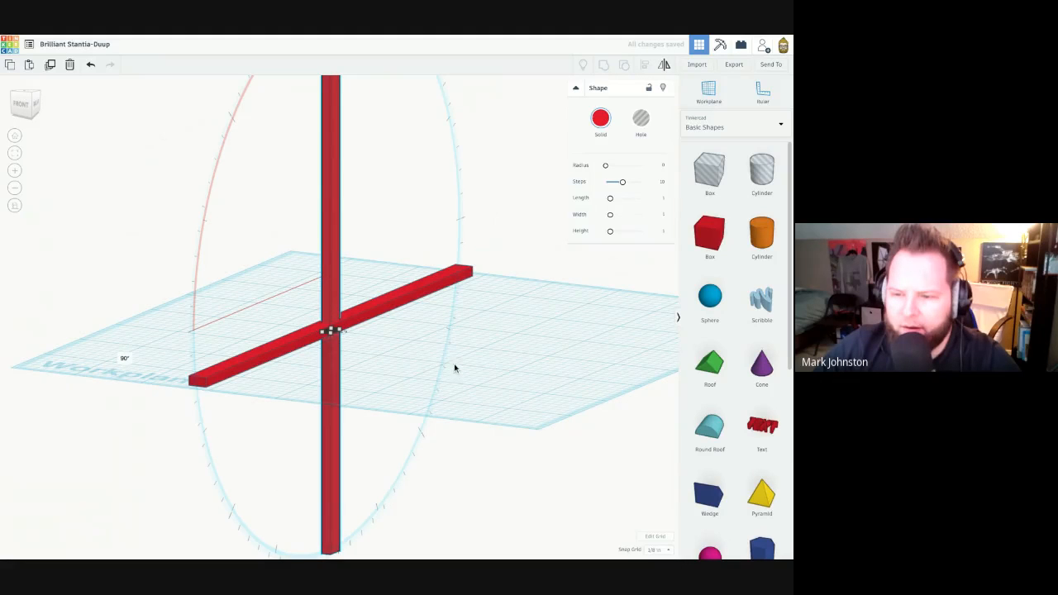
{"action": "left_click", "coordinate": [481, 389]}
Turn the vertical bar 90° about its vertical axis and deselect it.
{"action": "middle_click_drag", "start_coordinate": [481, 391], "coordinate": [479, 261]}
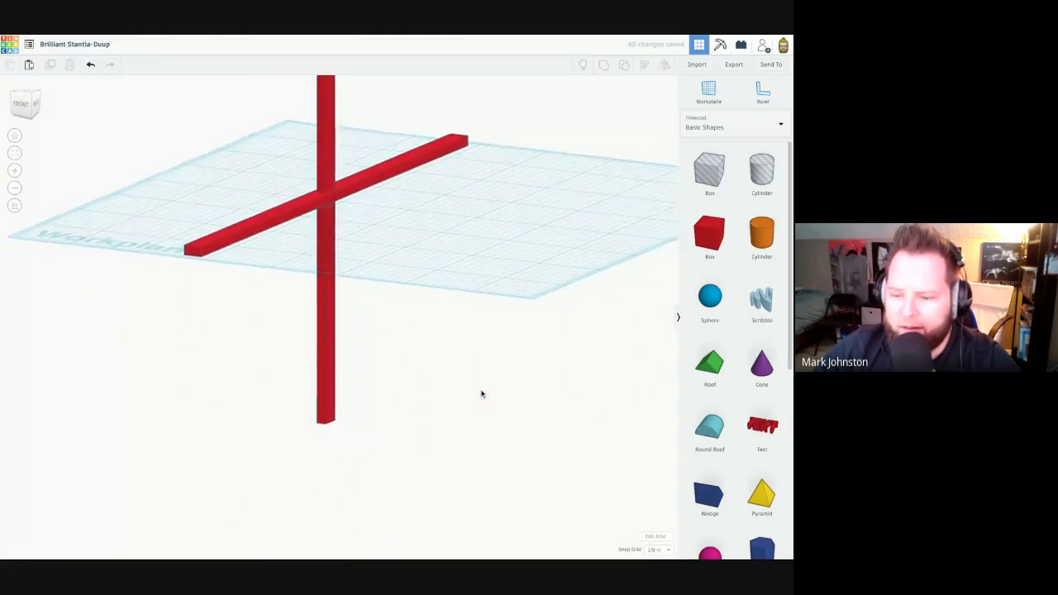
{"action": "left_click", "coordinate": [332, 415]}
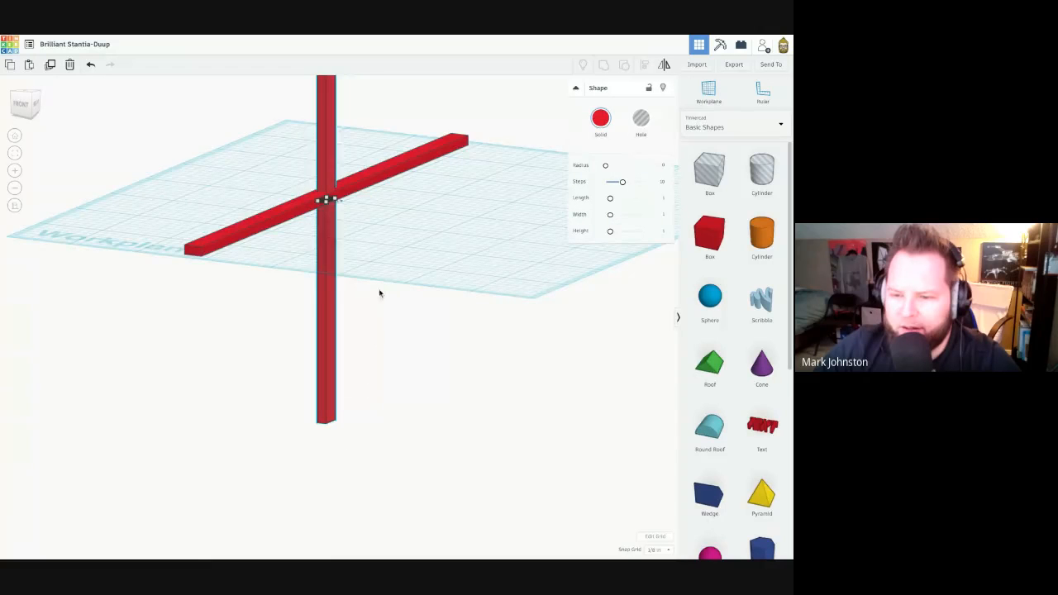
{"action": "middle_click_drag", "start_coordinate": [382, 293], "coordinate": [379, 427]}
{"action": "right_click_drag", "start_coordinate": [374, 385], "coordinate": [372, 475]}
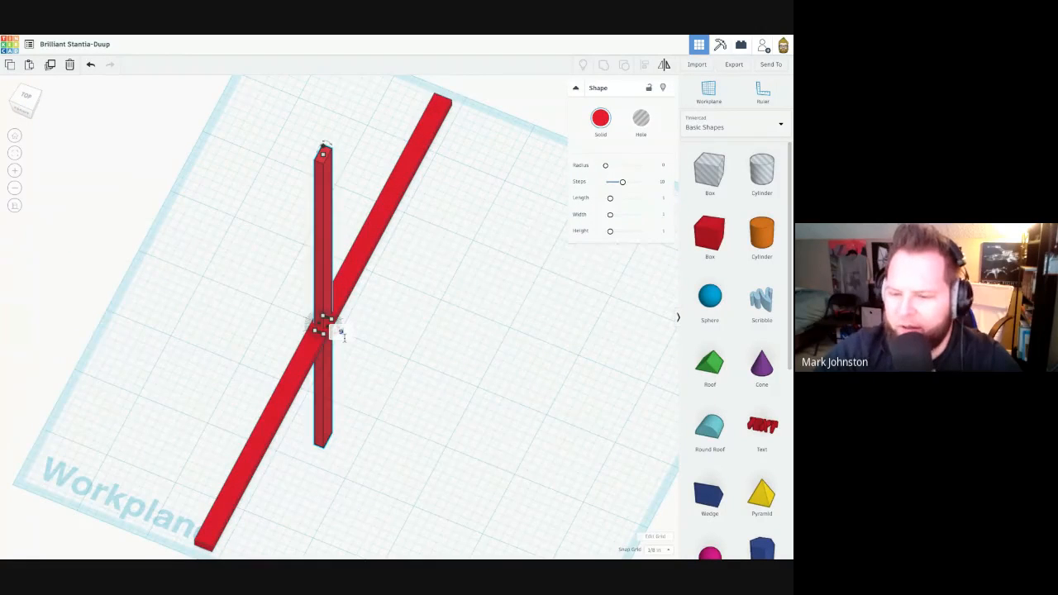
{"action": "left_click_drag", "start_coordinate": [342, 333], "coordinate": [343, 333]}
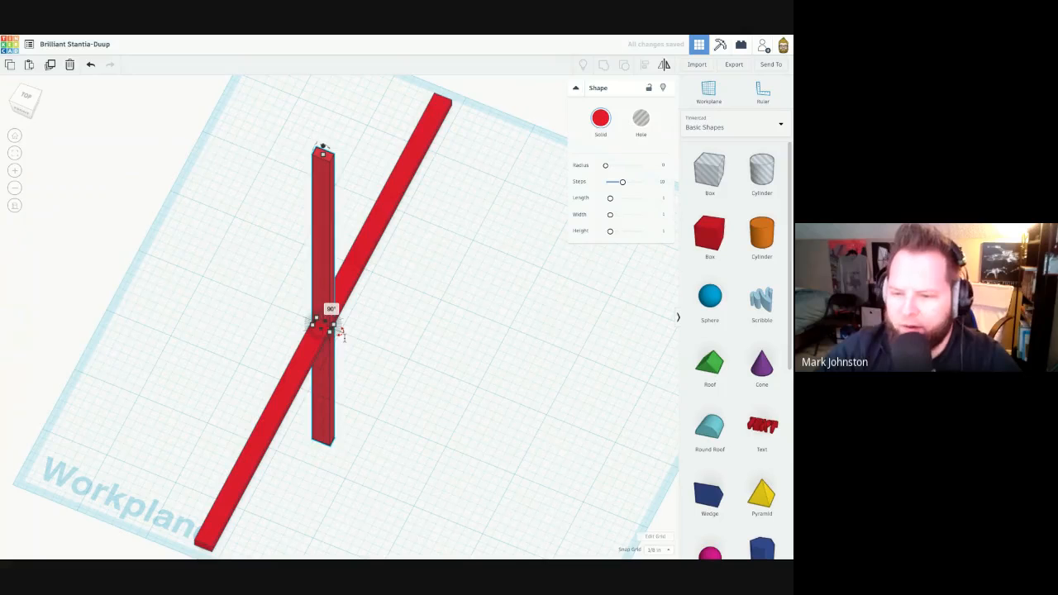
{"action": "left_click", "coordinate": [397, 345]}
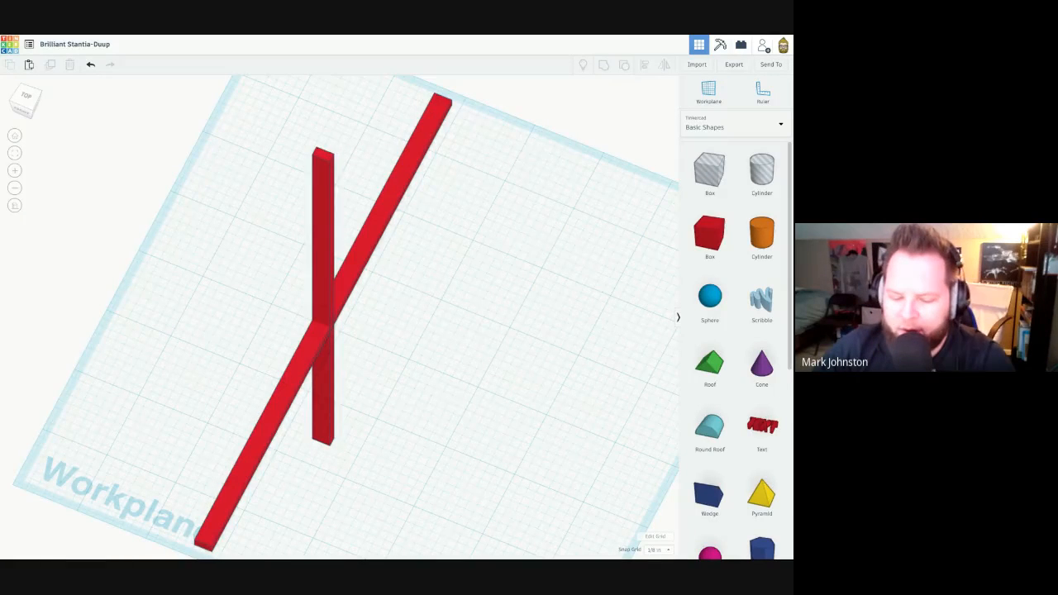
Try dropping the vertical bar onto the base workplane, and undo that drop.
{"action": "left_click", "coordinate": [322, 299]}
{"action": "left_click_drag", "start_coordinate": [337, 354], "coordinate": [363, 413]}
{"action": "left_click", "coordinate": [396, 391]}
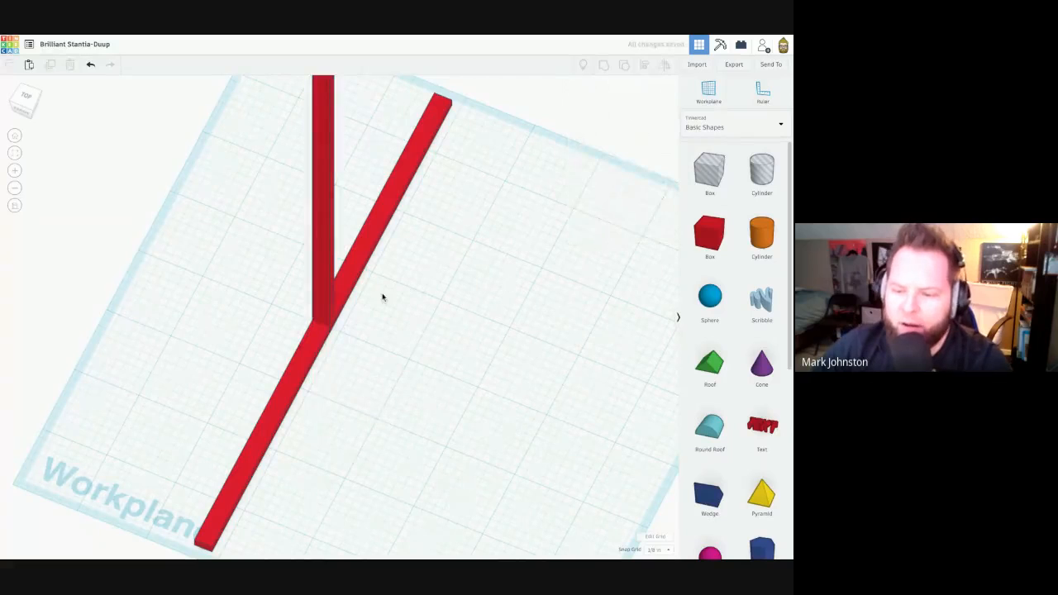
{"action": "right_click_drag", "start_coordinate": [422, 349], "coordinate": [422, 349]}
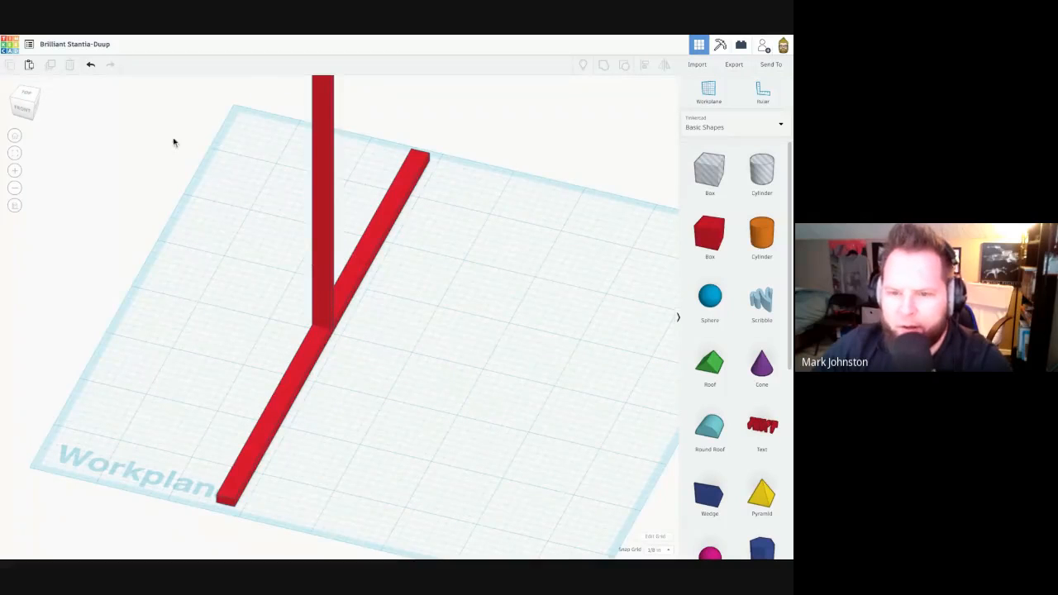
{"action": "left_click", "coordinate": [91, 64]}
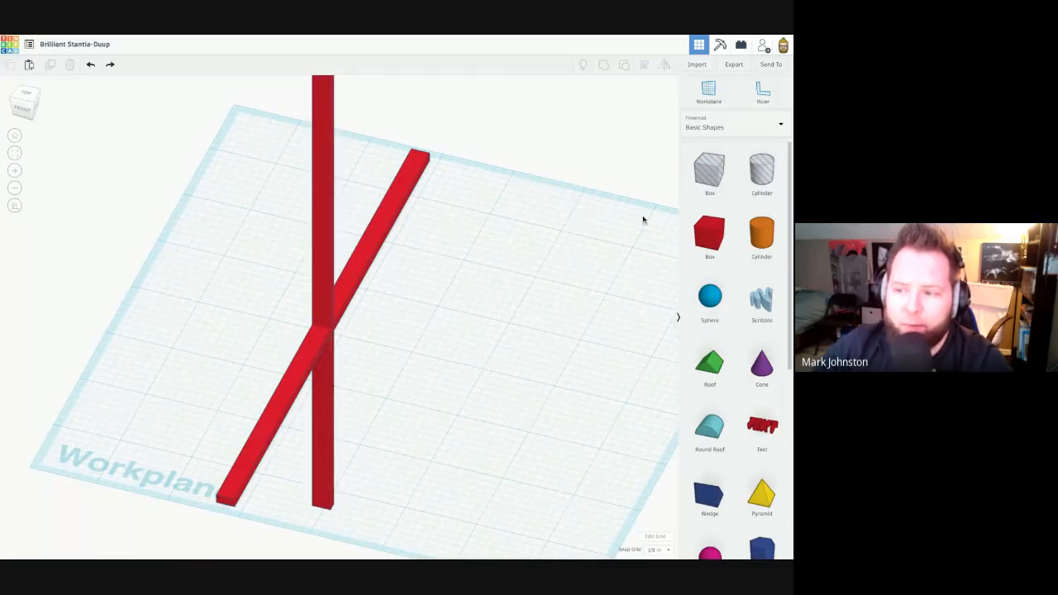
Place a temporary workplane on the horizontal bar's top face and drop the vertical bar onto it.
{"action": "left_click", "coordinate": [708, 94]}
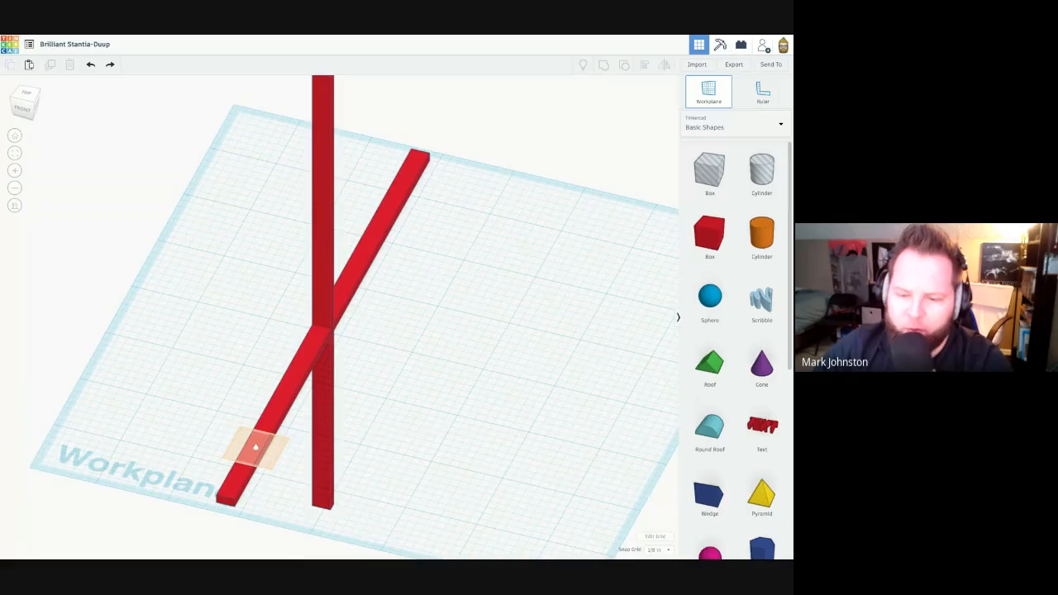
{"action": "left_click", "coordinate": [255, 447]}
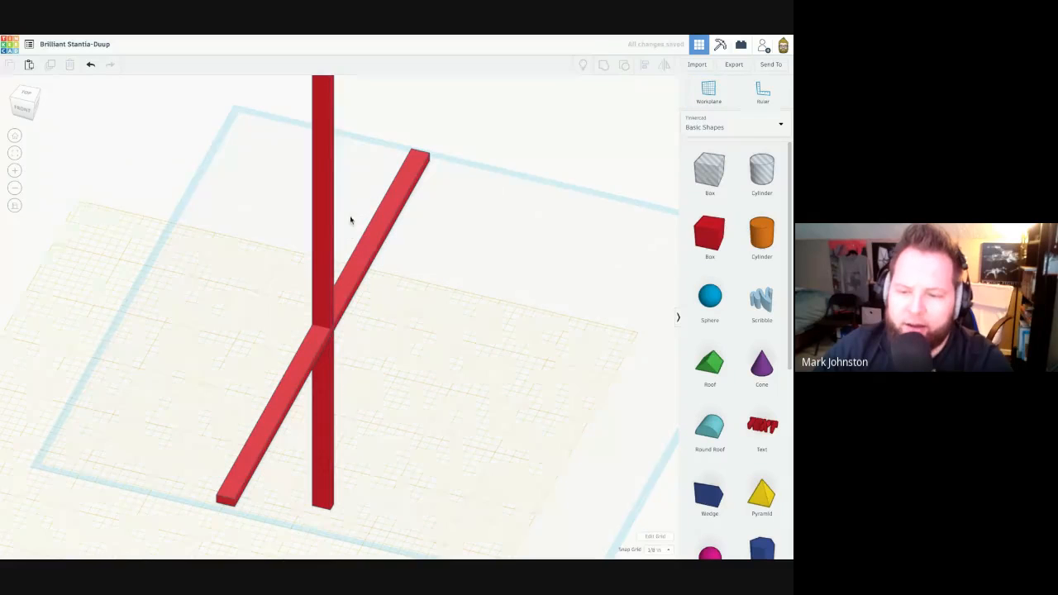
{"action": "left_click", "coordinate": [325, 215]}
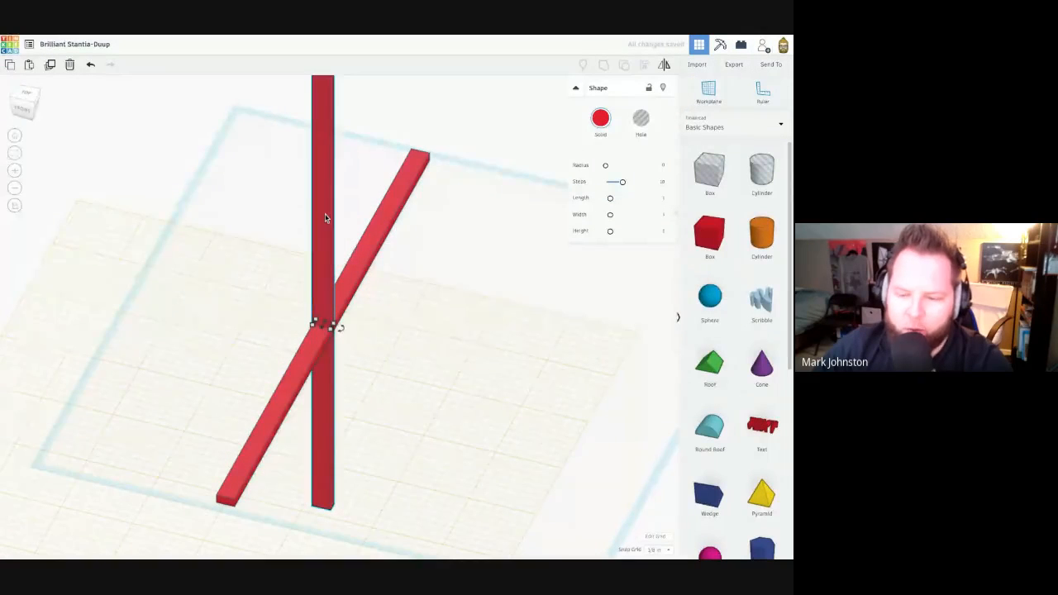
{"action": "key", "text": "d"}
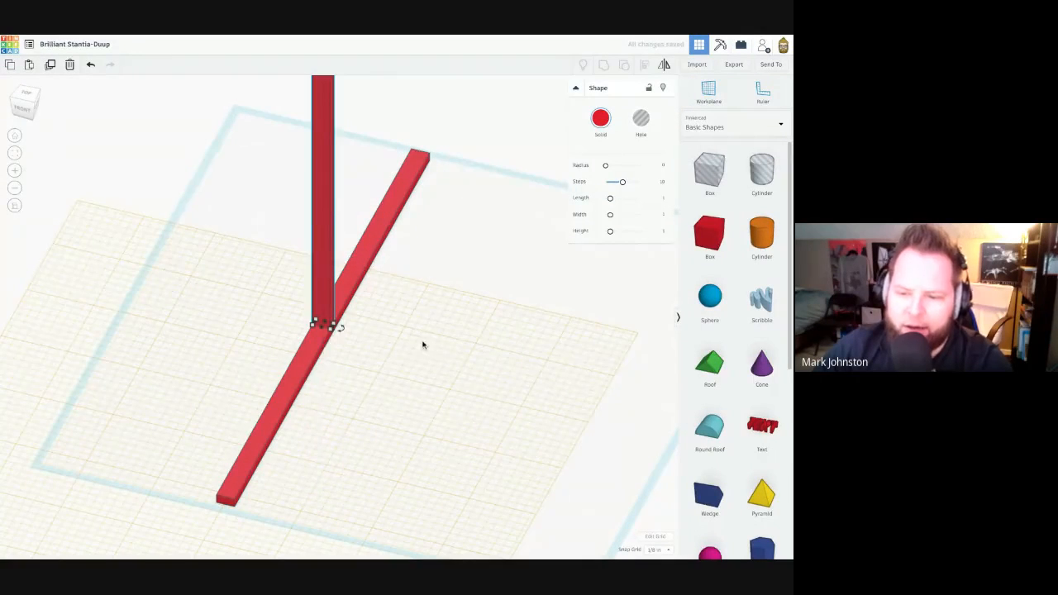
Set the vertical bar's height to 6 in.
{"action": "right_click_drag", "start_coordinate": [422, 342], "coordinate": [422, 342]}
{"action": "scroll", "coordinate": [295, 288], "scroll_direction": "up", "scroll_amount": 3}
{"action": "right_click_drag", "start_coordinate": [359, 314], "coordinate": [431, 362]}
{"action": "scroll", "coordinate": [345, 317], "scroll_direction": "down", "scroll_amount": 8}
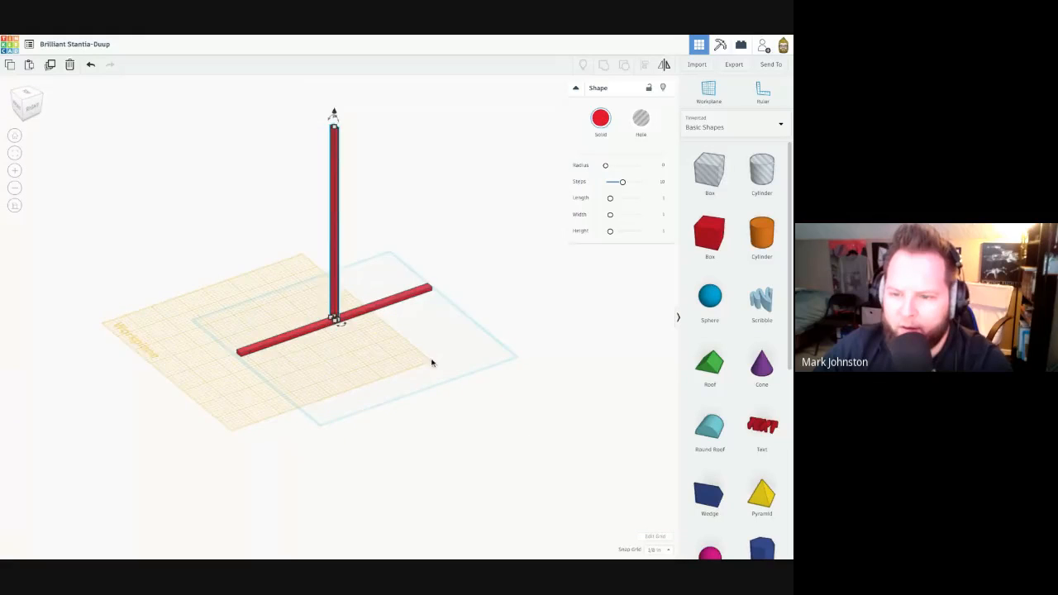
{"action": "mouse_move", "coordinate": [432, 362]}
{"action": "middle_mouse_down"}
{"action": "mouse_move", "coordinate": [420, 372]}
{"action": "mouse_move", "coordinate": [415, 355]}
{"action": "middle_mouse_up"}
{"action": "scroll", "coordinate": [417, 361], "scroll_direction": "up", "scroll_amount": 3}
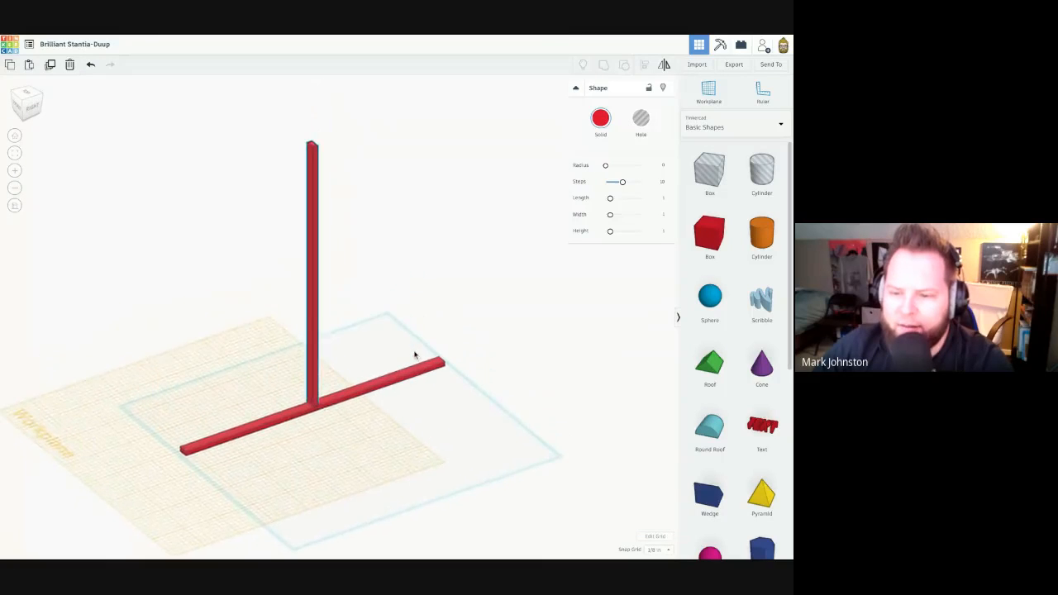
{"action": "right_click_drag", "start_coordinate": [402, 387], "coordinate": [298, 314]}
{"action": "left_click", "coordinate": [289, 297]}
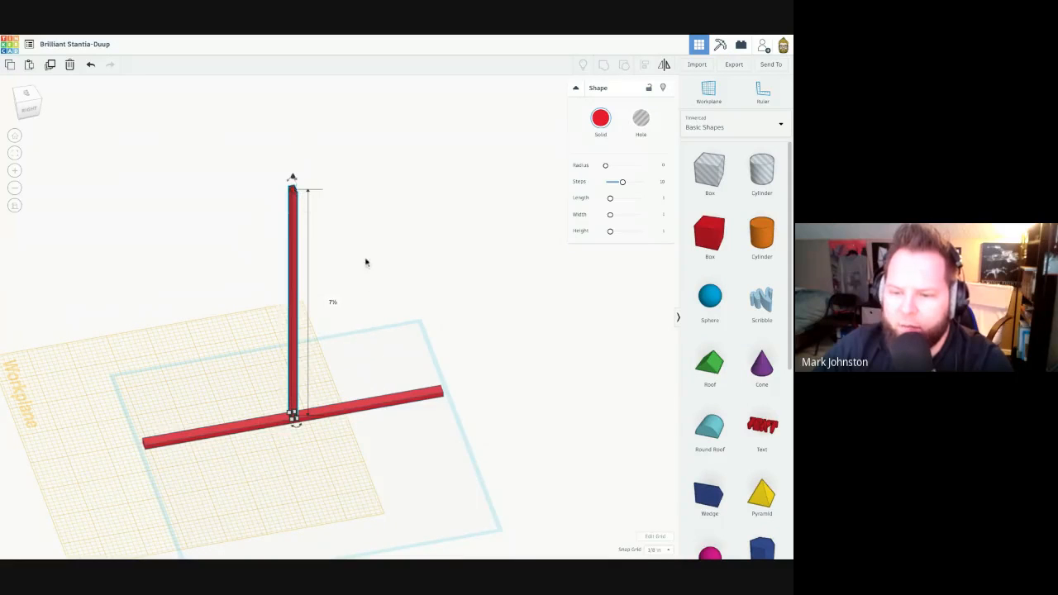
{"action": "left_click", "coordinate": [333, 301]}
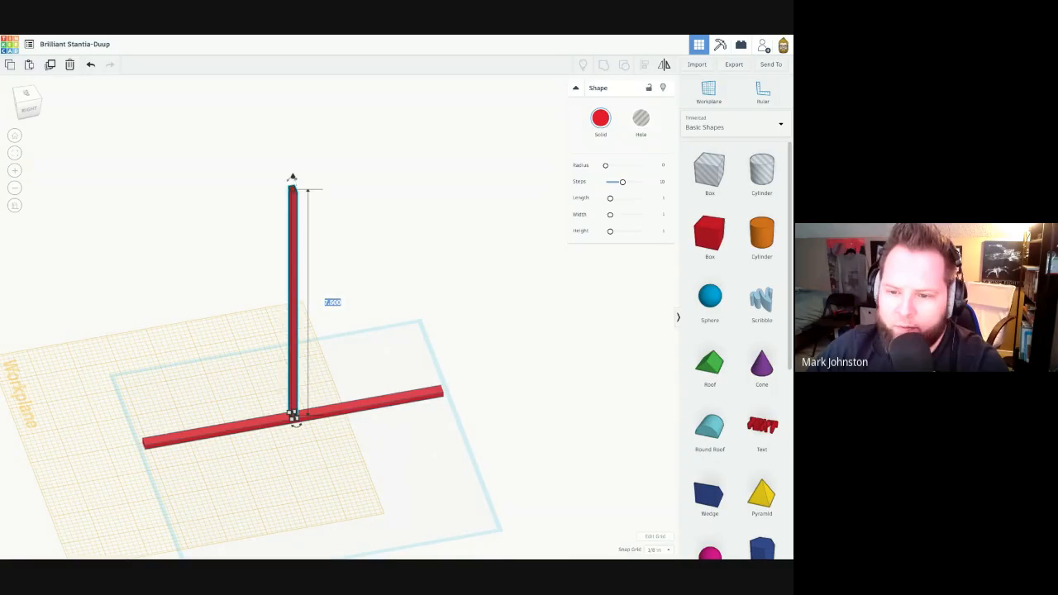
{"action": "key", "text": "Return"}
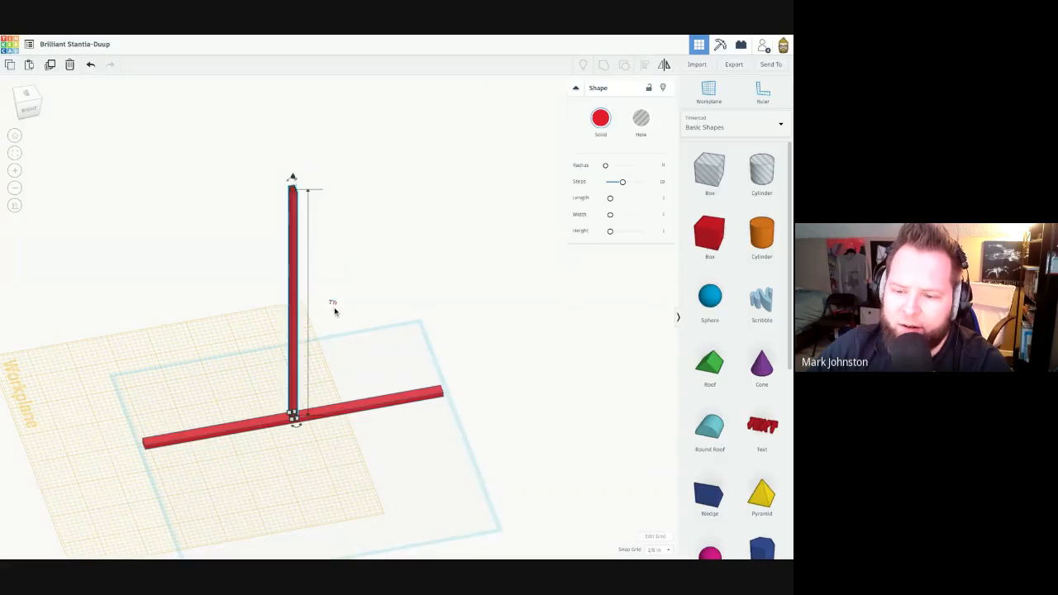
{"action": "left_click", "coordinate": [336, 307]}
{"action": "left_click", "coordinate": [295, 218]}
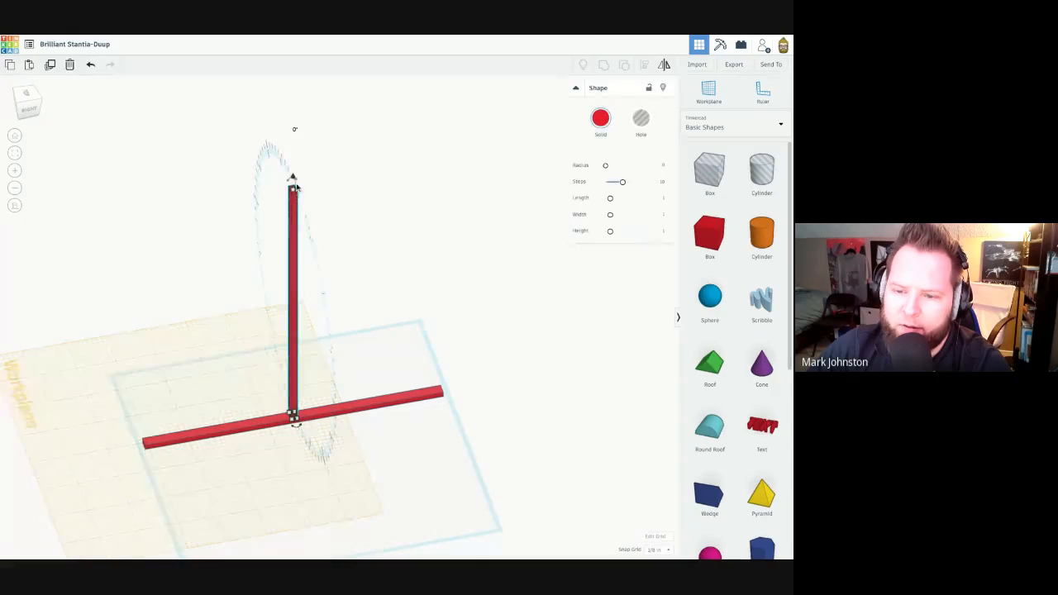
{"action": "left_click", "coordinate": [332, 302]}
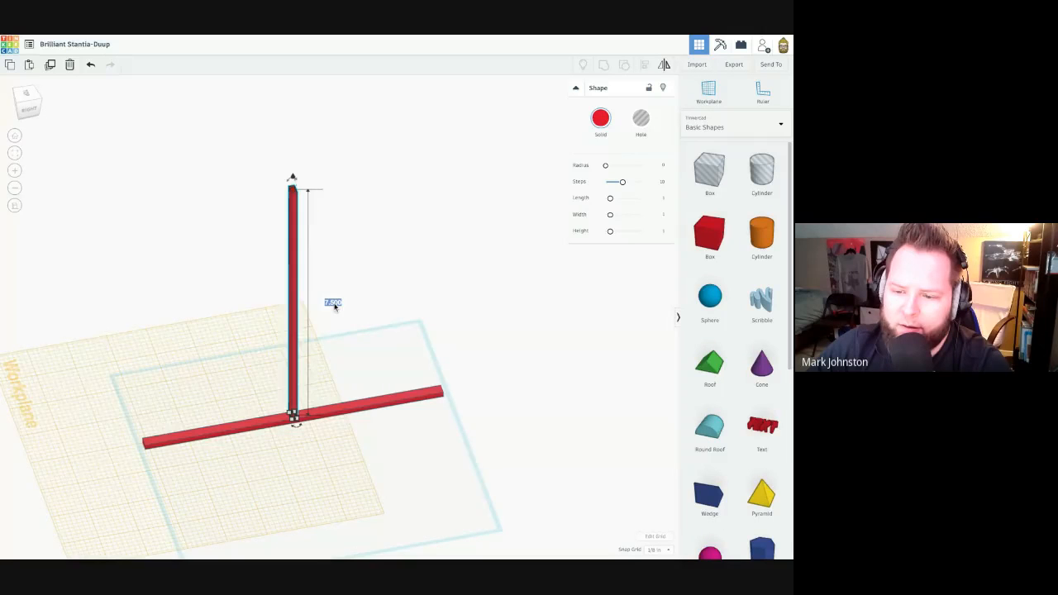
{"action": "type", "text": "6"}
{"action": "key", "text": "Return"}
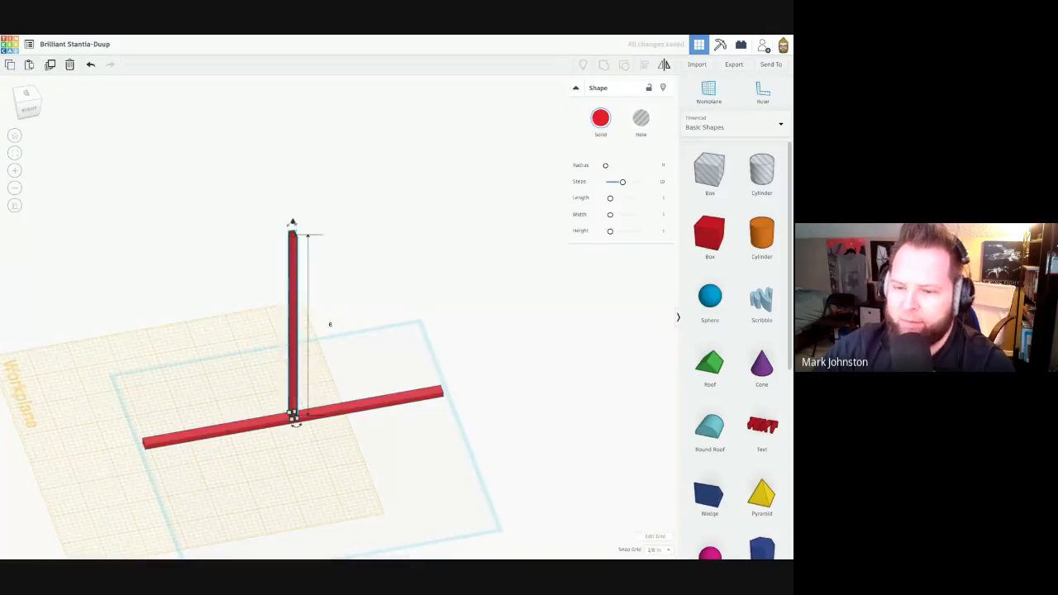
Slide the vertical bar along the horizontal bar to its end nearest the Workplane lettering, working from a top view.
{"action": "left_click", "coordinate": [366, 300]}
{"action": "right_click_drag", "start_coordinate": [378, 295], "coordinate": [298, 370]}
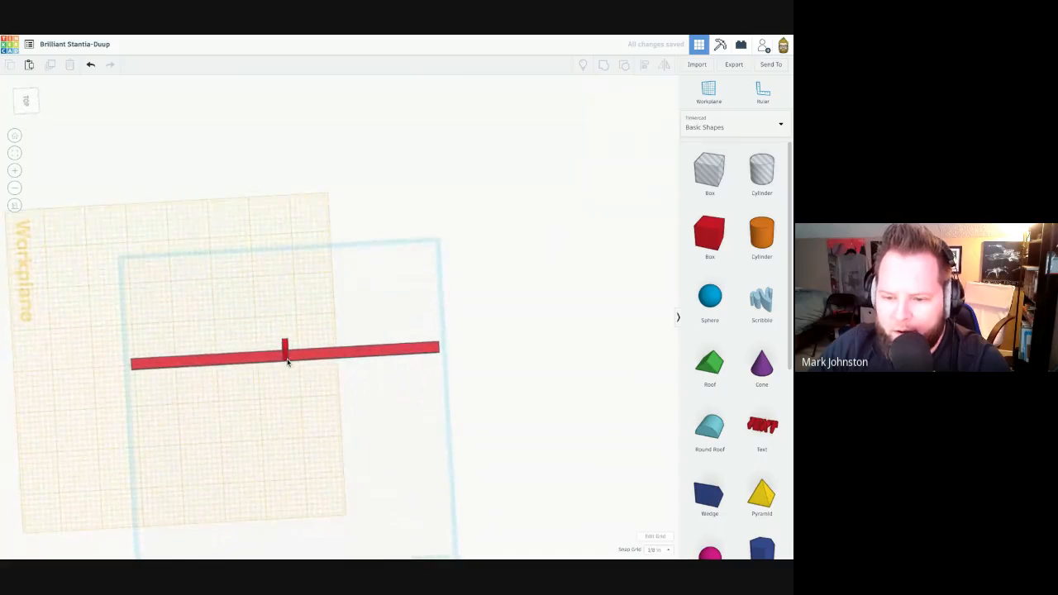
{"action": "left_click", "coordinate": [286, 357]}
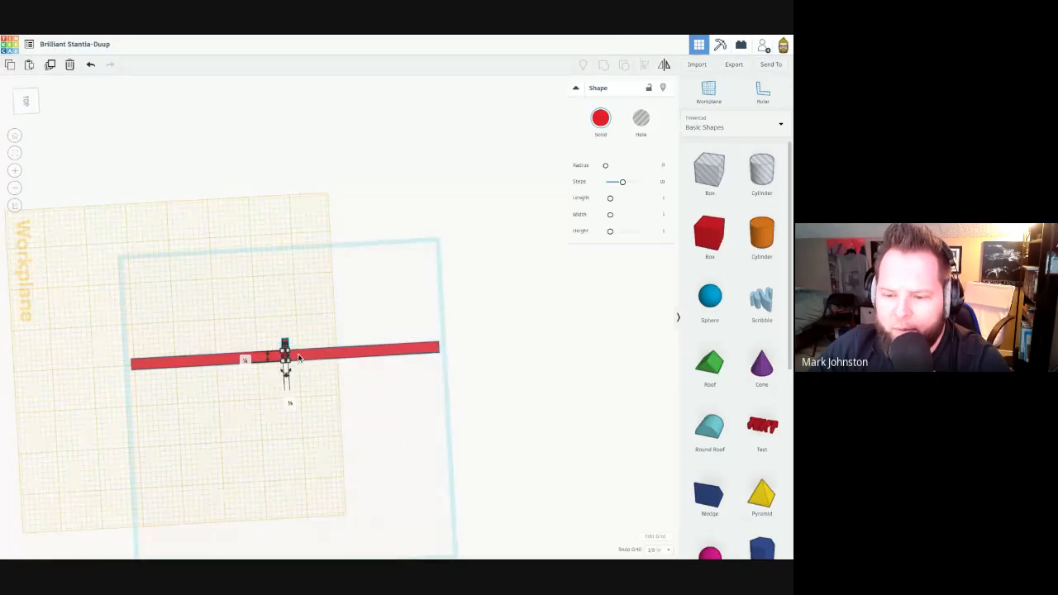
{"action": "left_click", "coordinate": [26, 101]}
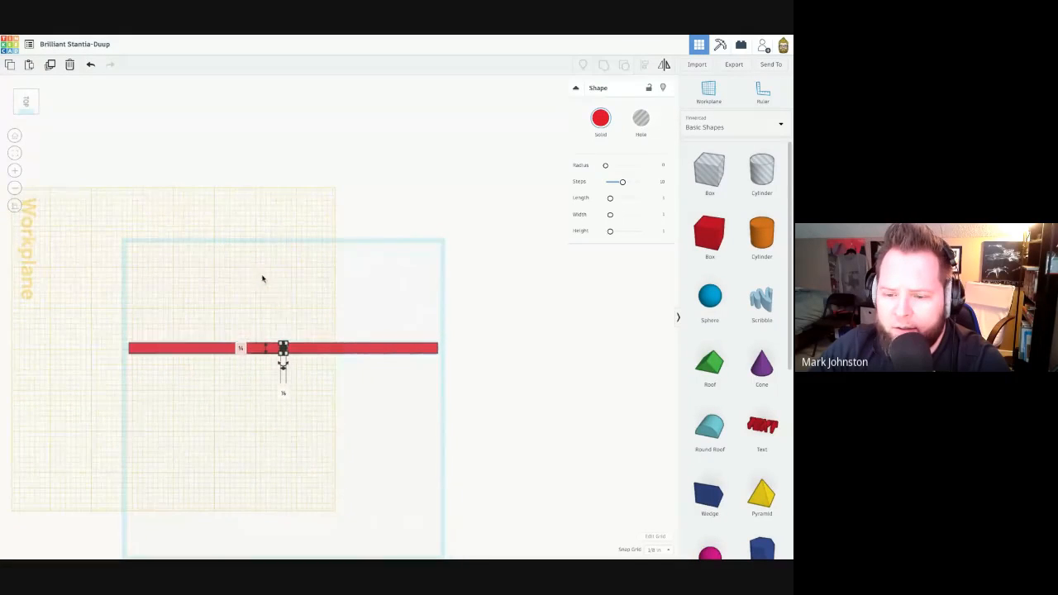
{"action": "key", "text": "f"}
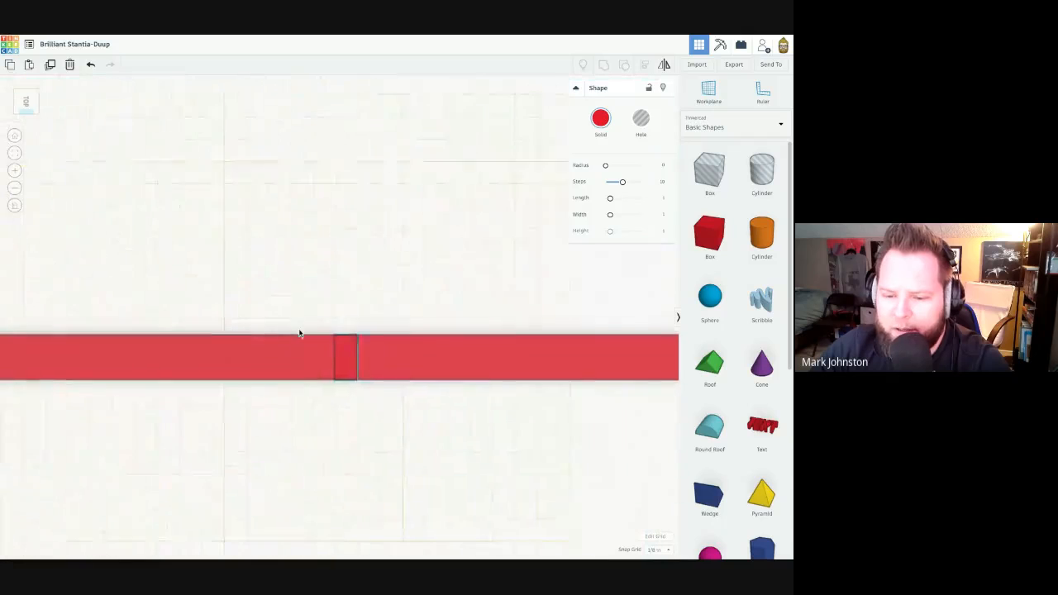
{"action": "scroll", "coordinate": [520, 199], "scroll_direction": "down", "scroll_amount": 5}
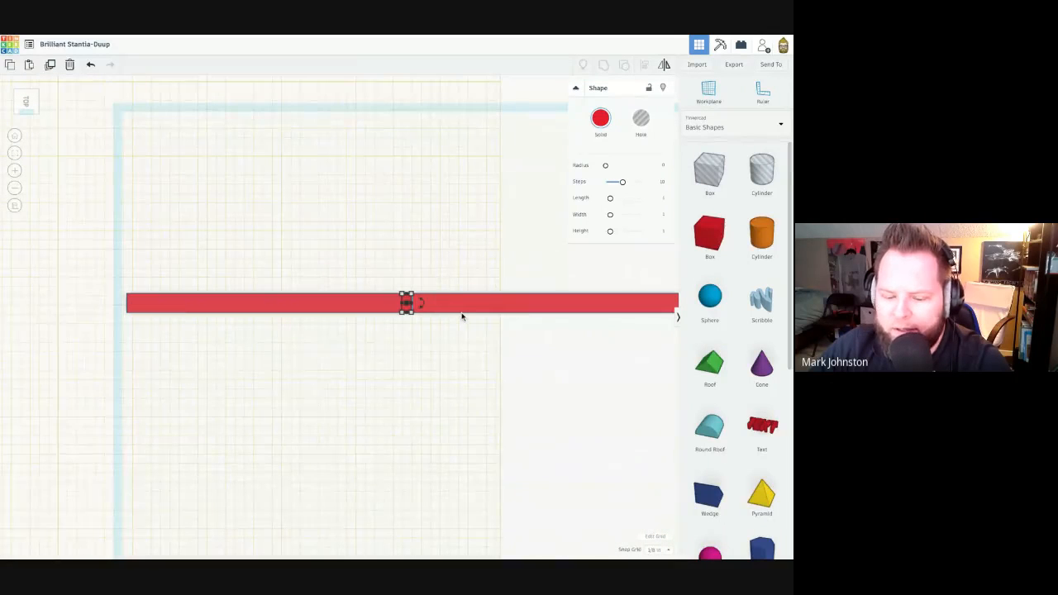
{"action": "key", "text": "Left"}
{"action": "left_click_drag", "start_coordinate": [351, 303], "coordinate": [135, 303]}
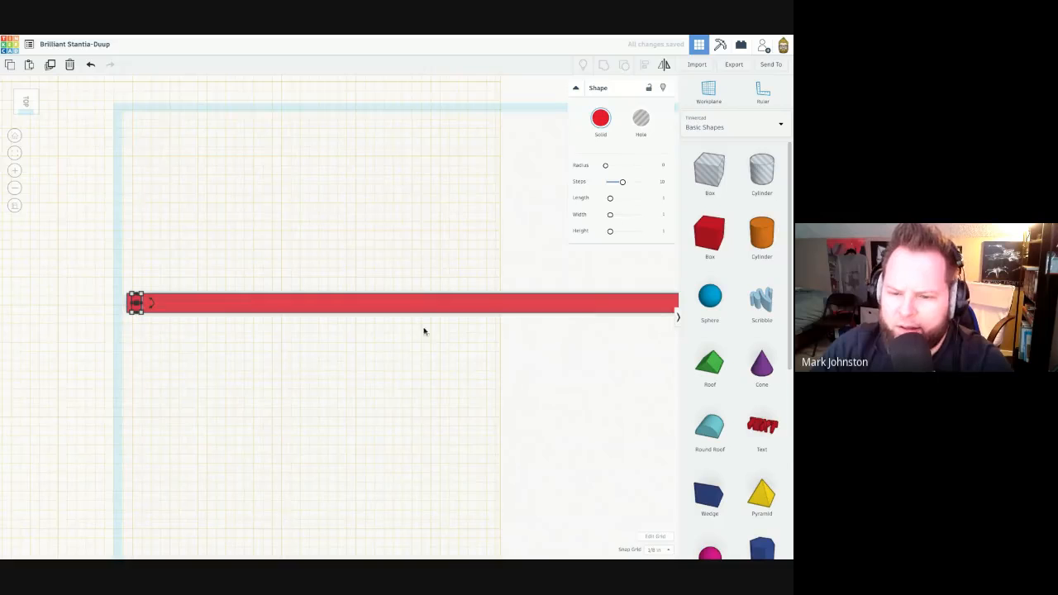
Shift only the horizontal bar 1/8 in along its length, away from the nearby workplane edge.
{"action": "middle_click_drag", "start_coordinate": [404, 337], "coordinate": [548, 276]}
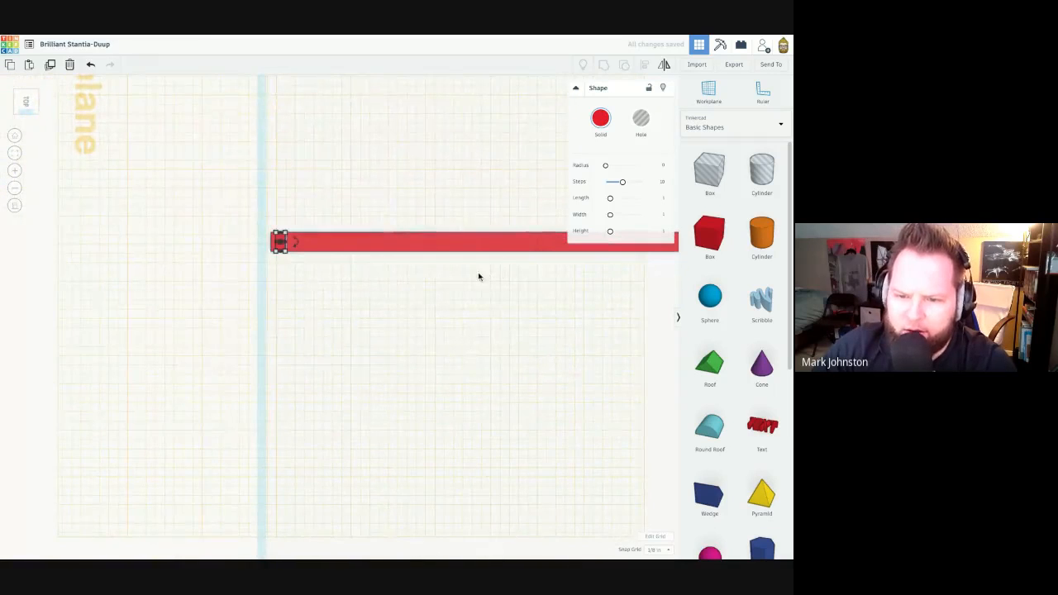
{"action": "left_click", "coordinate": [477, 276]}
{"action": "left_click", "coordinate": [351, 242]}
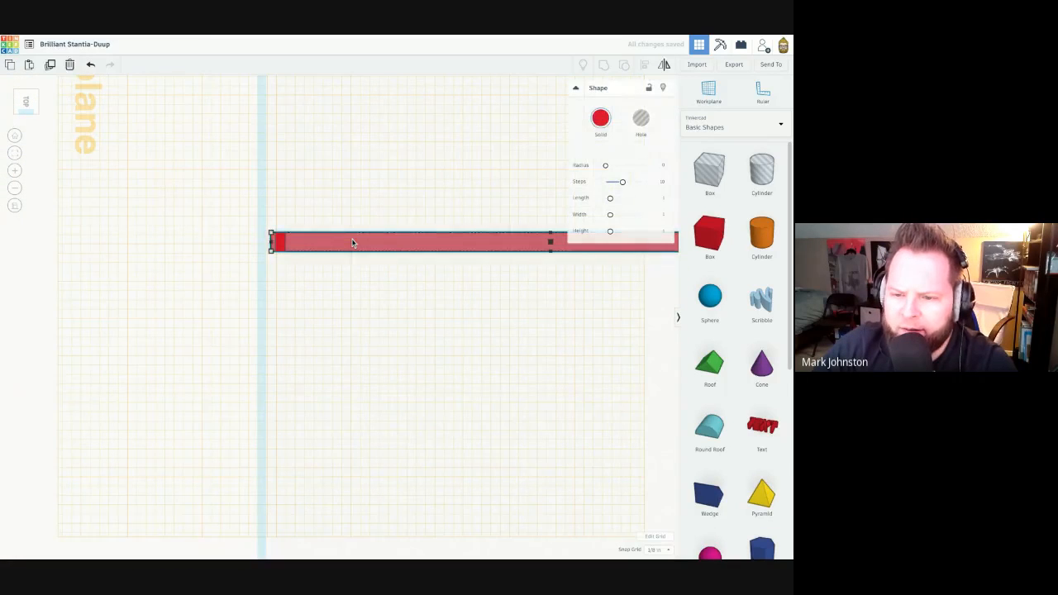
{"action": "key", "text": "Right"}
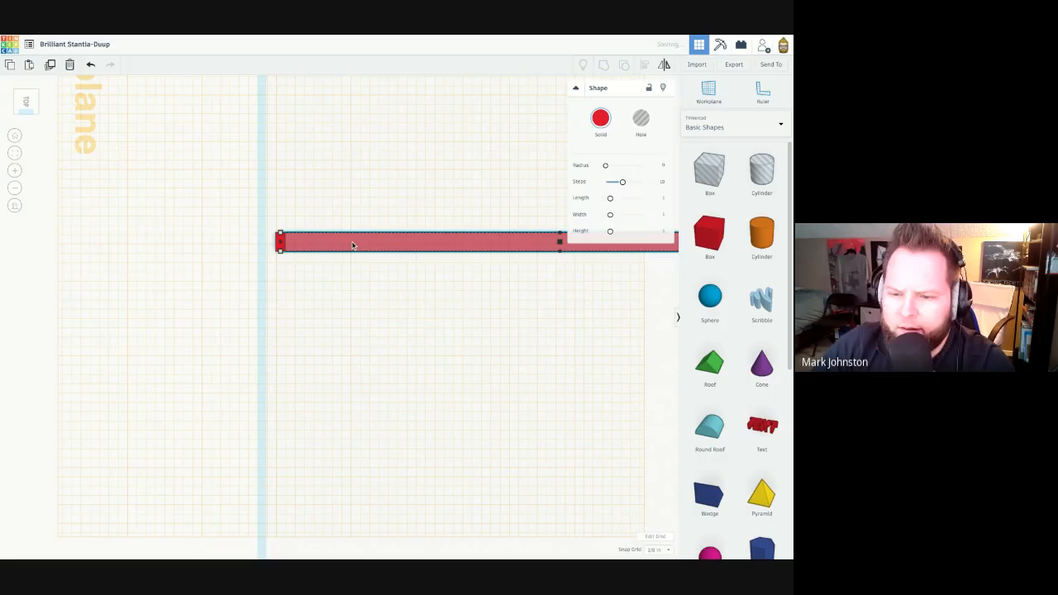
Set the snap grid to 1/16 in.
{"action": "left_click", "coordinate": [658, 549]}
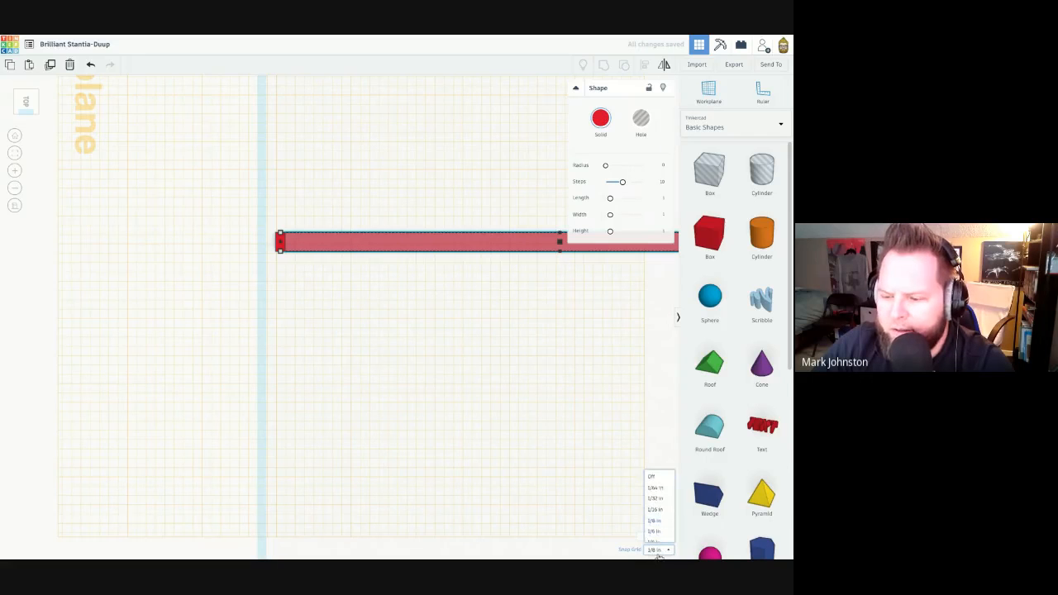
{"action": "left_click", "coordinate": [479, 403]}
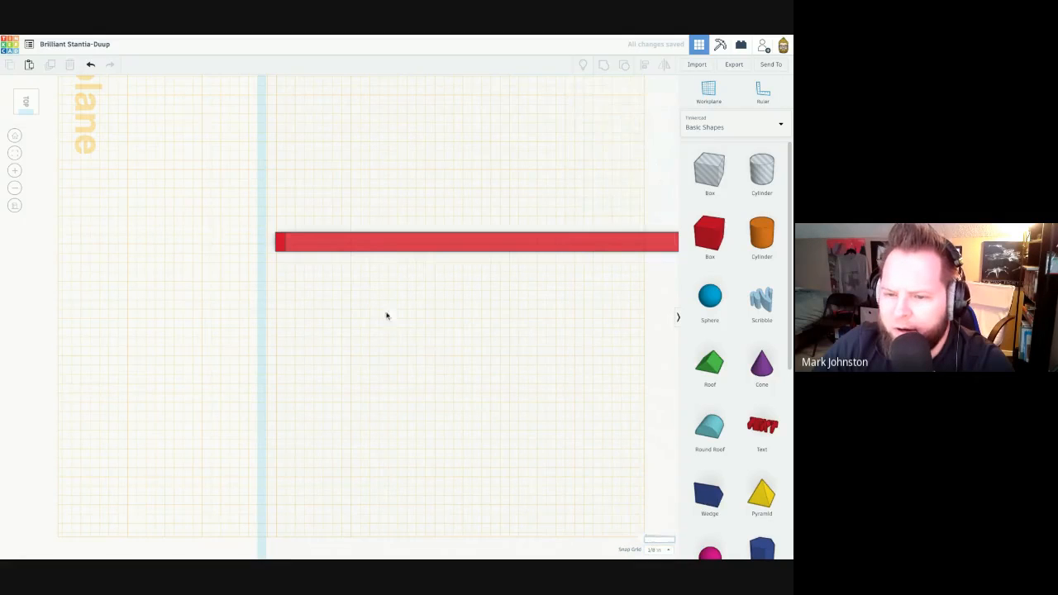
{"action": "left_click", "coordinate": [658, 550]}
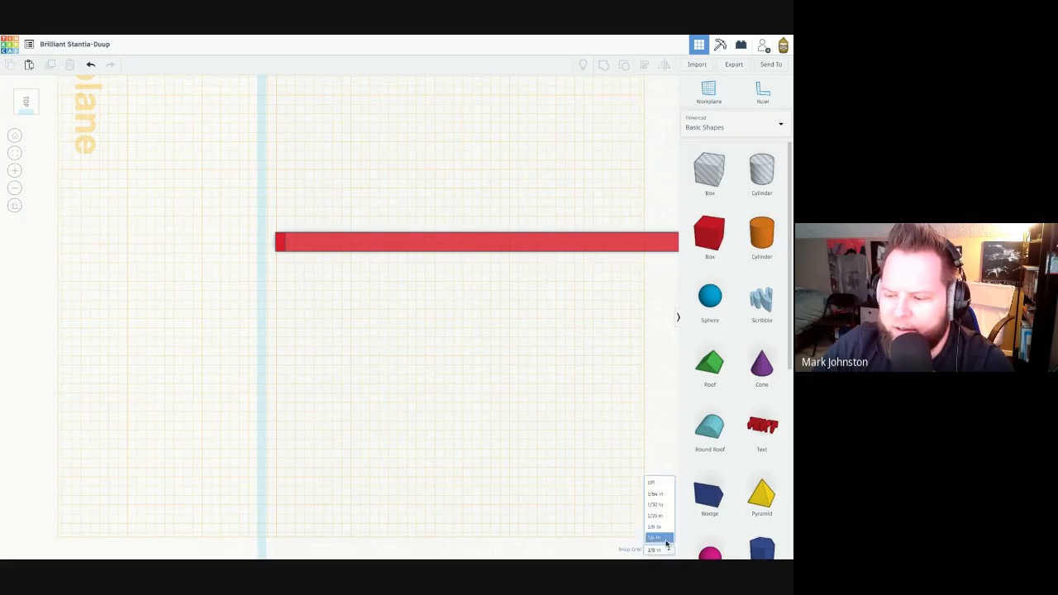
{"action": "left_click", "coordinate": [655, 499]}
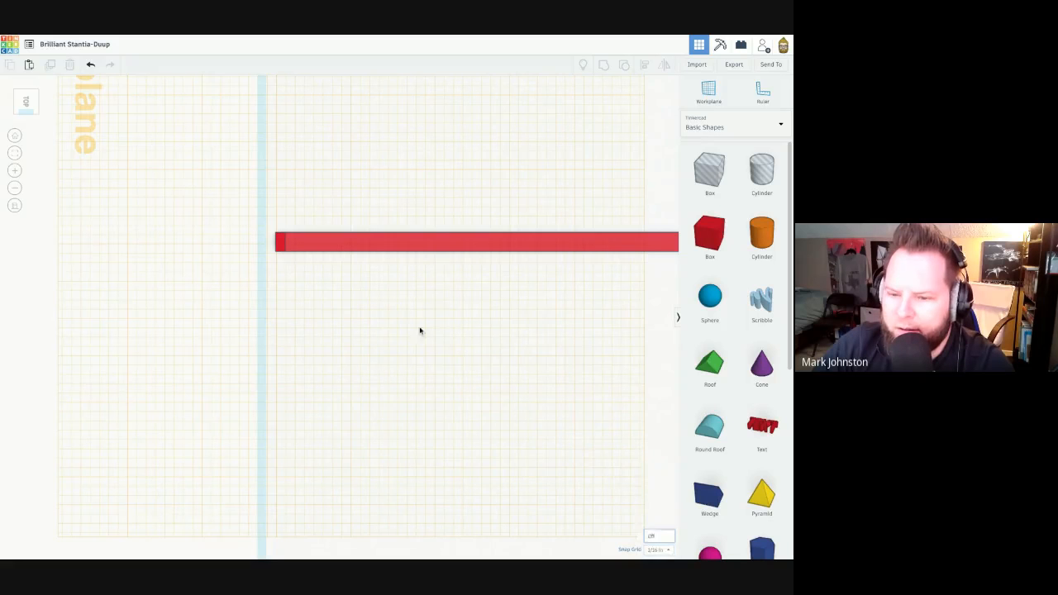
Move the vertical bar so its outer face sits flush with the end of the horizontal bar.
{"action": "left_click", "coordinate": [276, 243]}
{"action": "scroll", "coordinate": [278, 246], "scroll_direction": "up", "scroll_amount": 5}
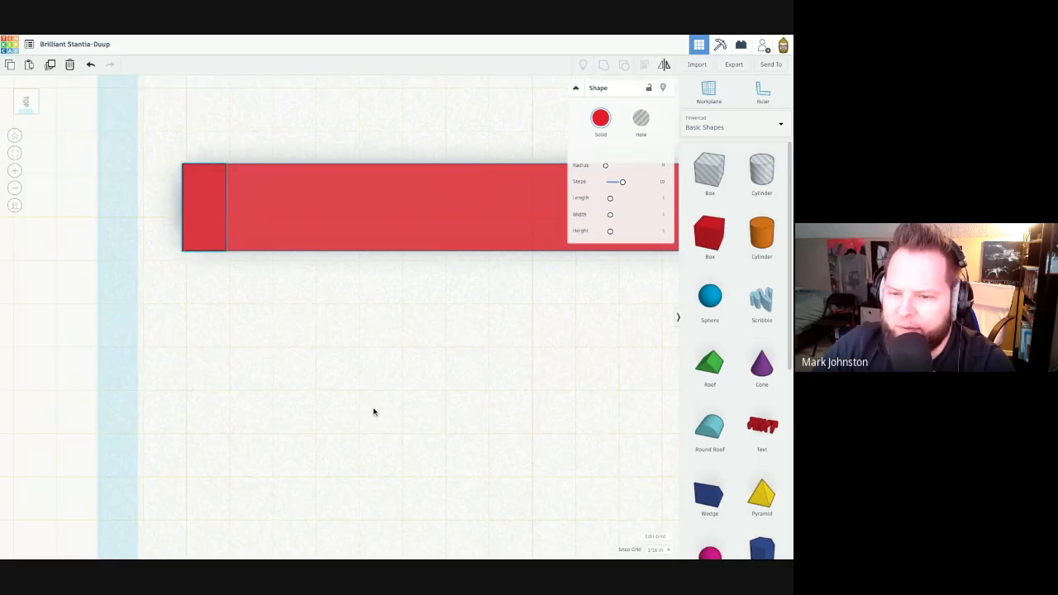
{"action": "right_click_drag", "start_coordinate": [374, 412], "coordinate": [375, 362]}
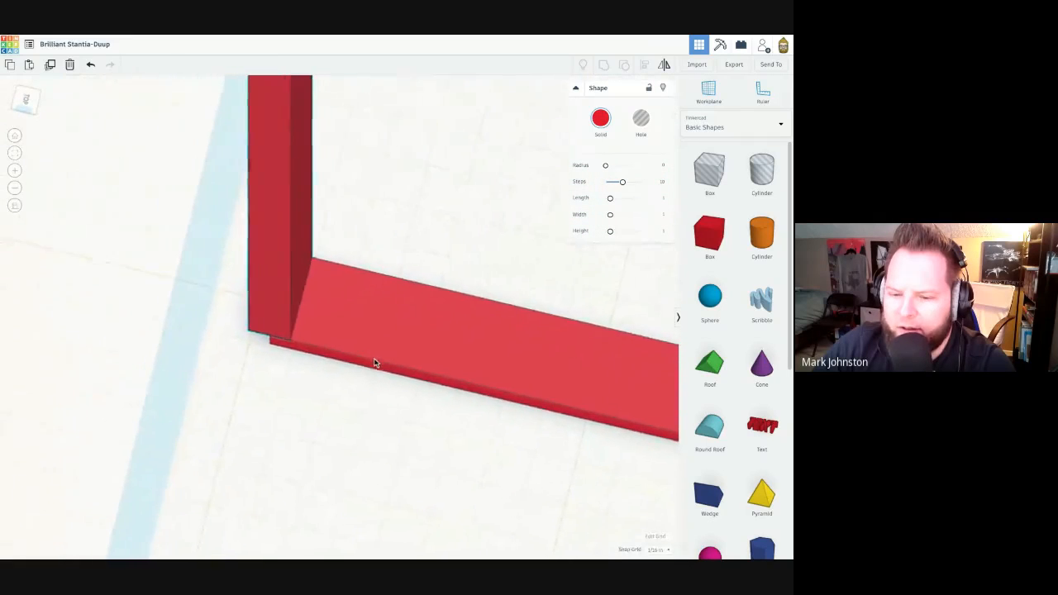
{"action": "left_click", "coordinate": [274, 321]}
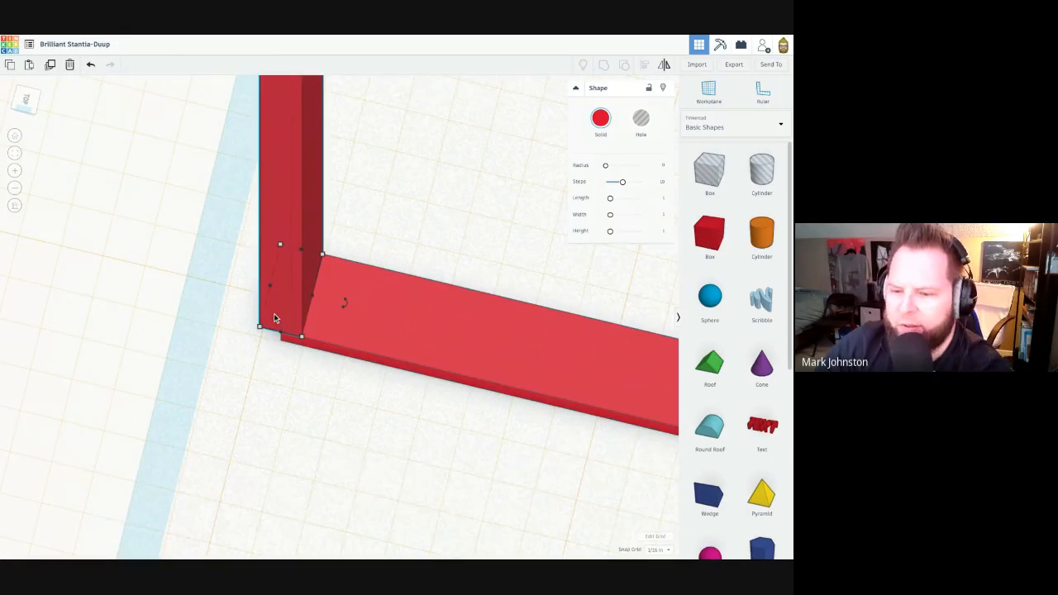
{"action": "left_click_drag", "start_coordinate": [273, 313], "coordinate": [295, 325]}
{"action": "left_click", "coordinate": [324, 398]}
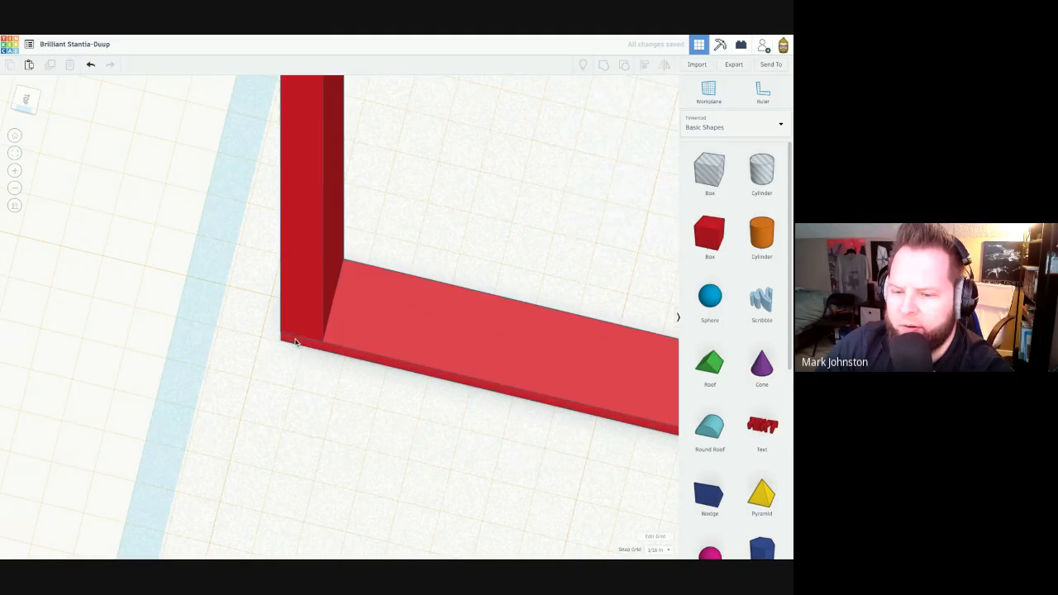
Select both bars and shift them together 1/16 in toward the nearby workplane edge, and deselect them.
{"action": "left_click", "coordinate": [370, 347]}
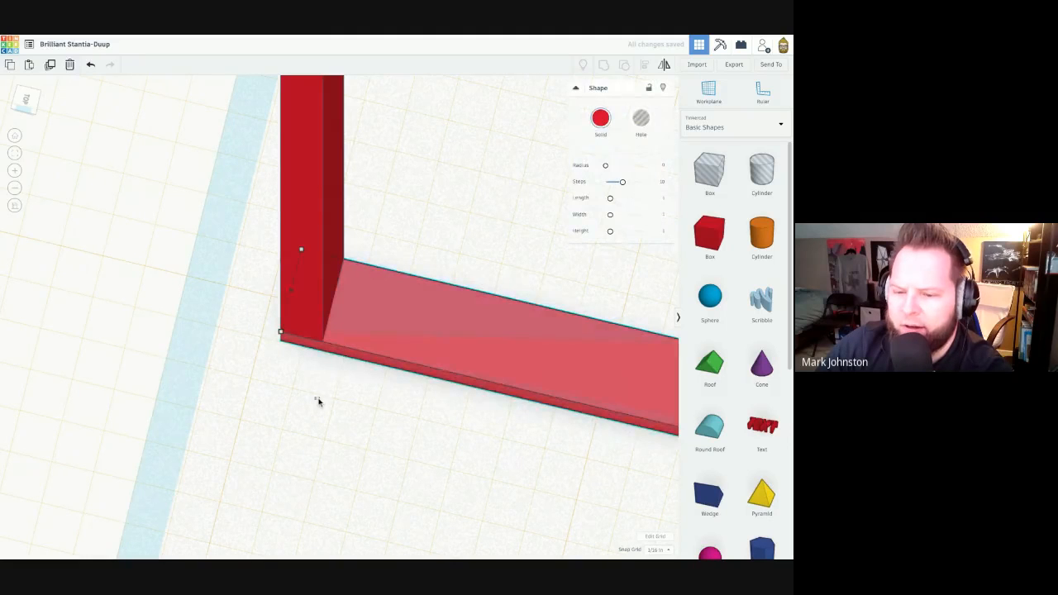
{"action": "left_click_drag", "start_coordinate": [319, 402], "coordinate": [242, 281]}
{"action": "key", "text": "Left"}
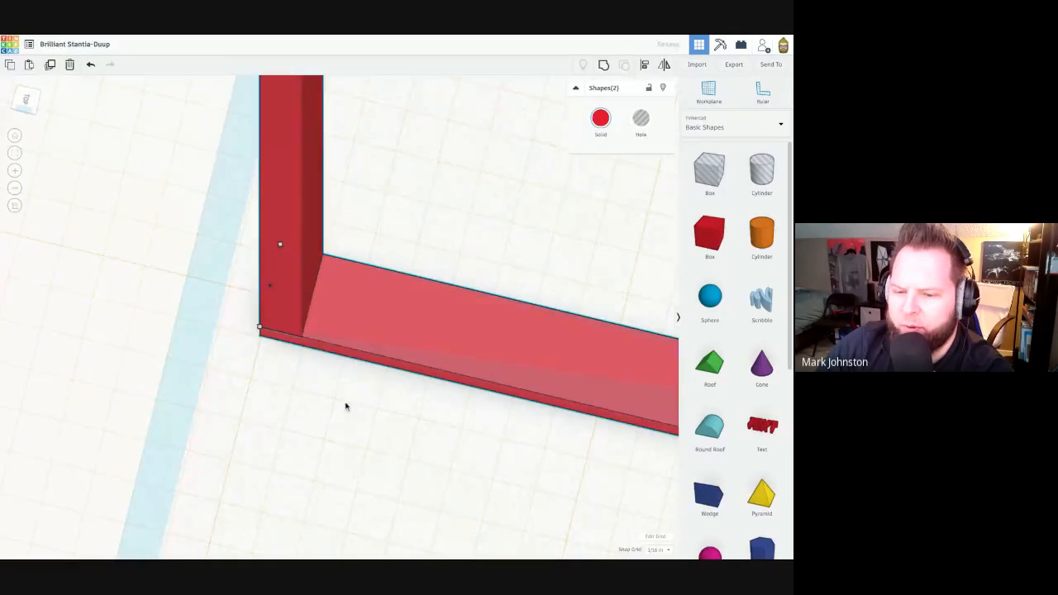
{"action": "left_click", "coordinate": [345, 406]}
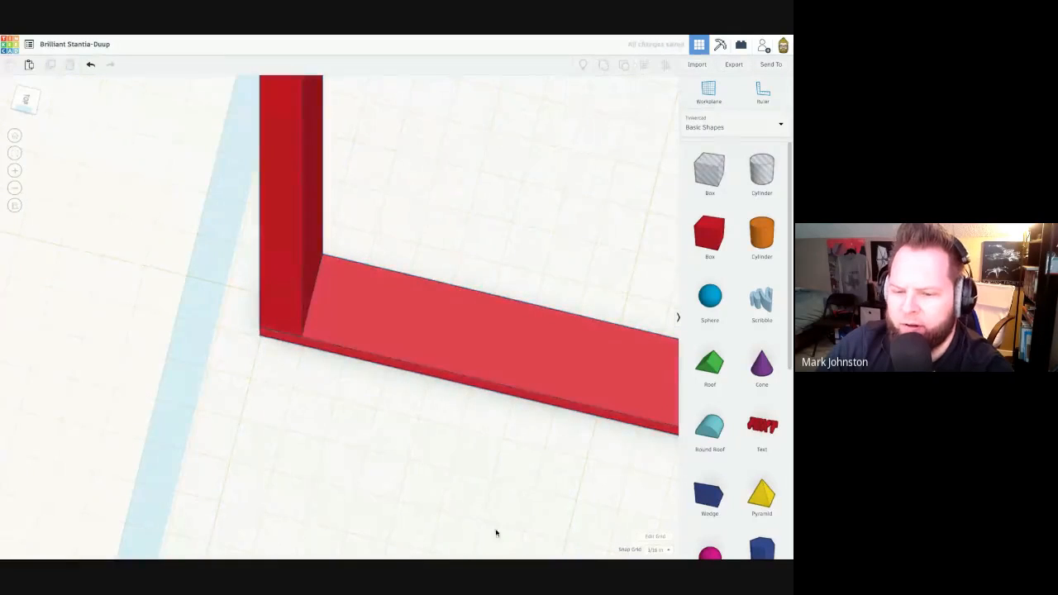
Set the snap grid to 1/8 in.
{"action": "left_click", "coordinate": [658, 549]}
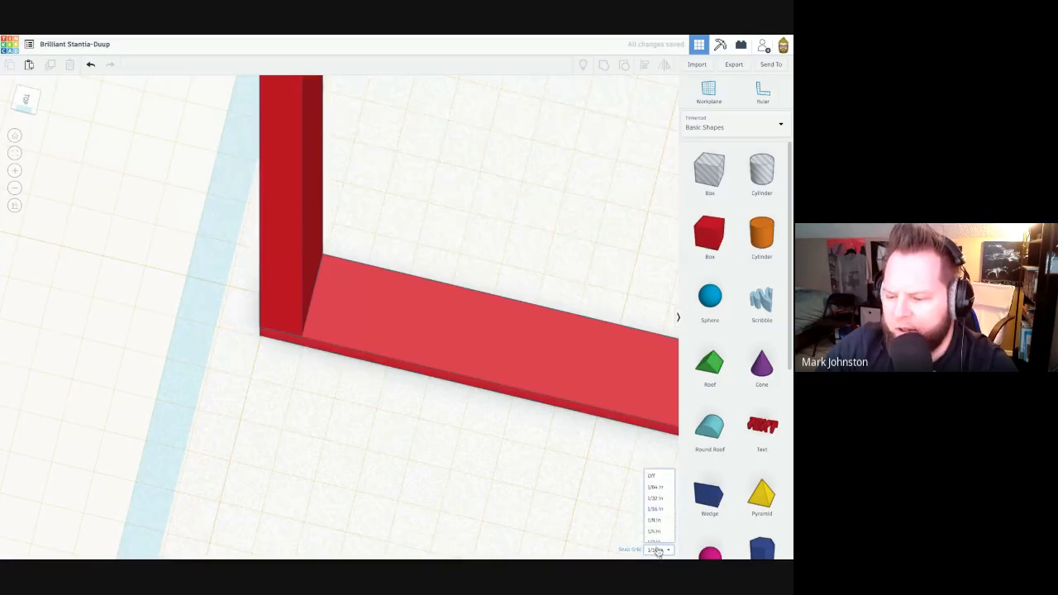
{"action": "left_click", "coordinate": [656, 498]}
{"action": "left_click", "coordinate": [658, 550]}
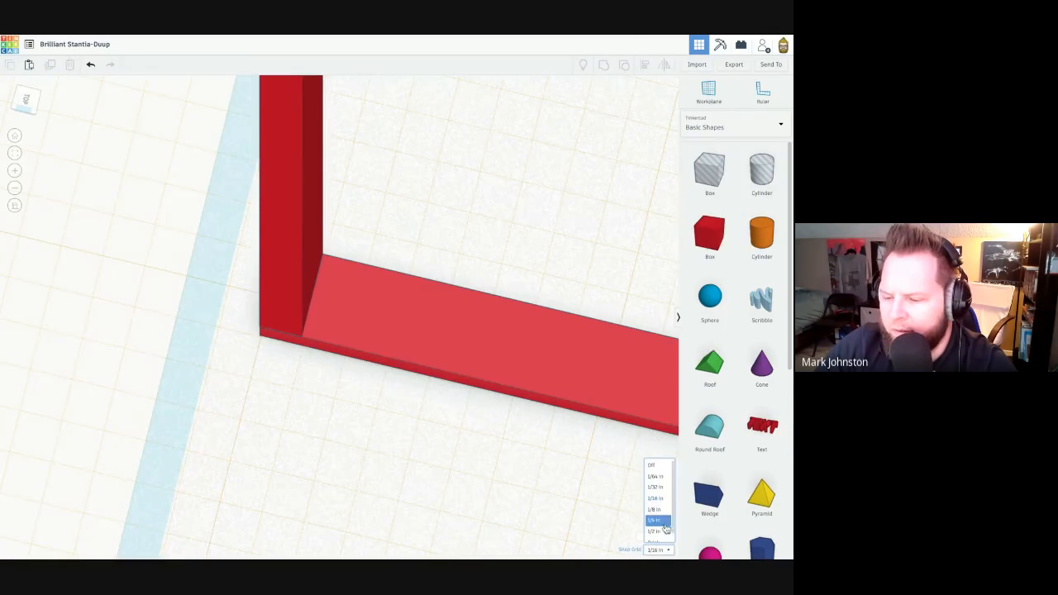
{"action": "left_click", "coordinate": [663, 517]}
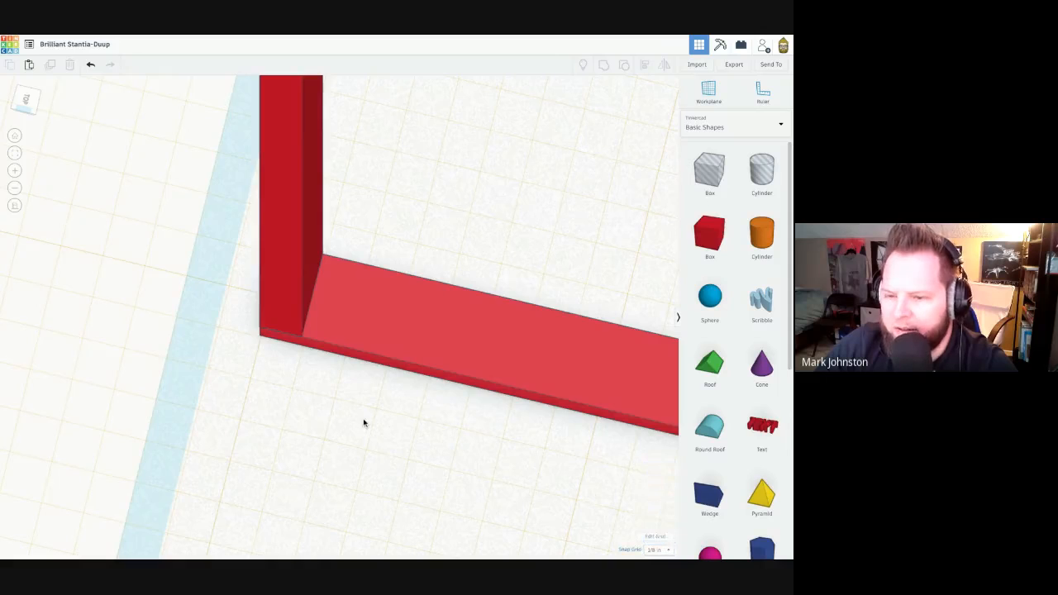
Return the temporary workplane from the horizontal bar's top face to the base workplane.
{"action": "scroll", "coordinate": [366, 423], "scroll_direction": "down", "scroll_amount": 6}
{"action": "scroll", "coordinate": [375, 355], "scroll_direction": "up", "scroll_amount": 2}
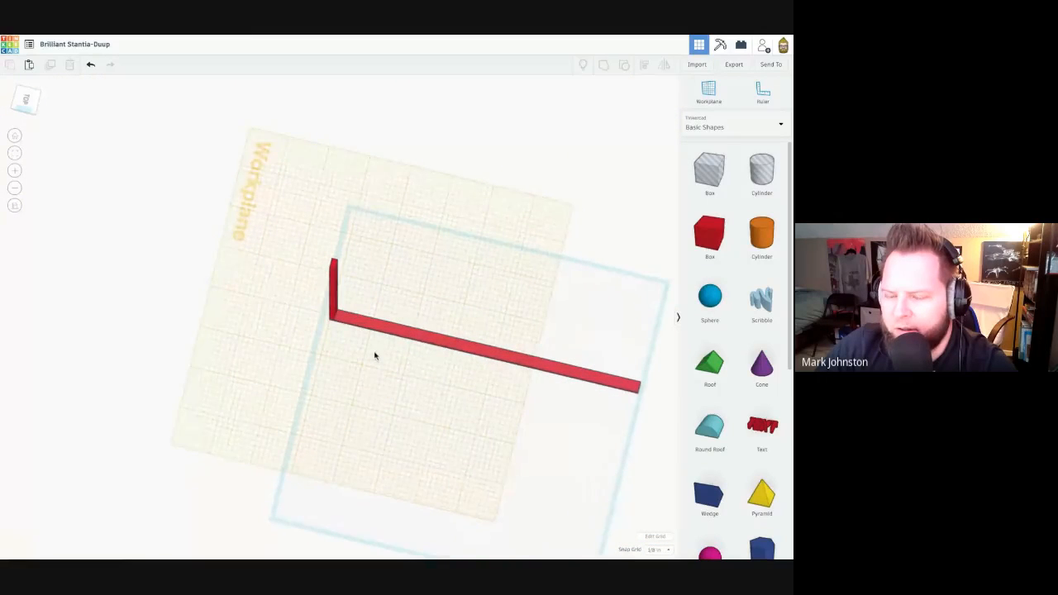
{"action": "left_click", "coordinate": [708, 90]}
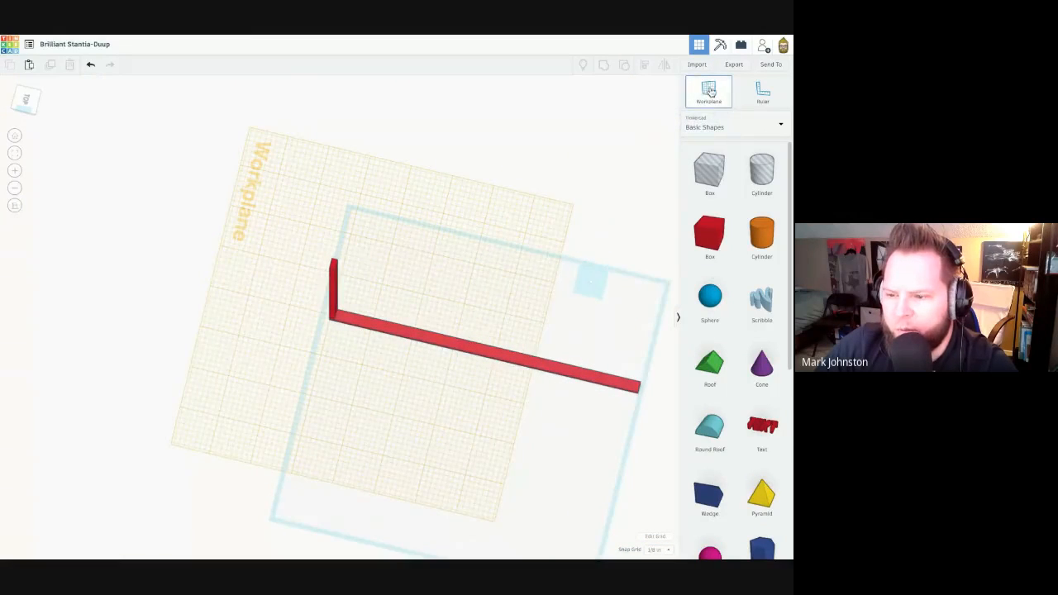
{"action": "left_click", "coordinate": [597, 324]}
Duplicate the vertical bar and move the copy 1 in along the horizontal bar, and deselect it.
{"action": "right_click_drag", "start_coordinate": [546, 404], "coordinate": [546, 339]}
{"action": "left_click", "coordinate": [24, 105]}
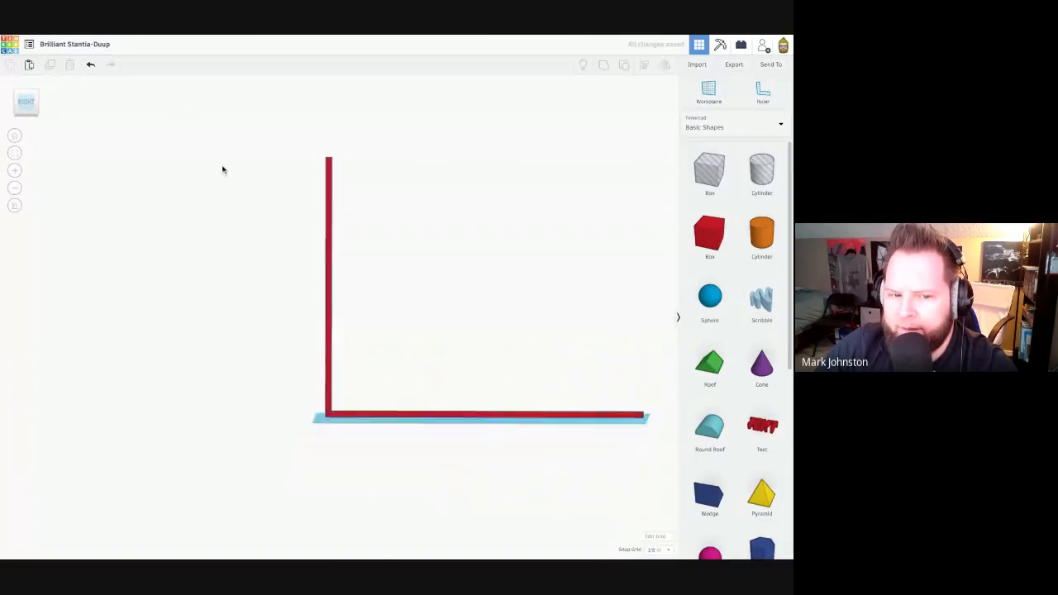
{"action": "middle_click_drag", "start_coordinate": [509, 267], "coordinate": [374, 276]}
{"action": "scroll", "coordinate": [370, 279], "scroll_direction": "up", "scroll_amount": 2}
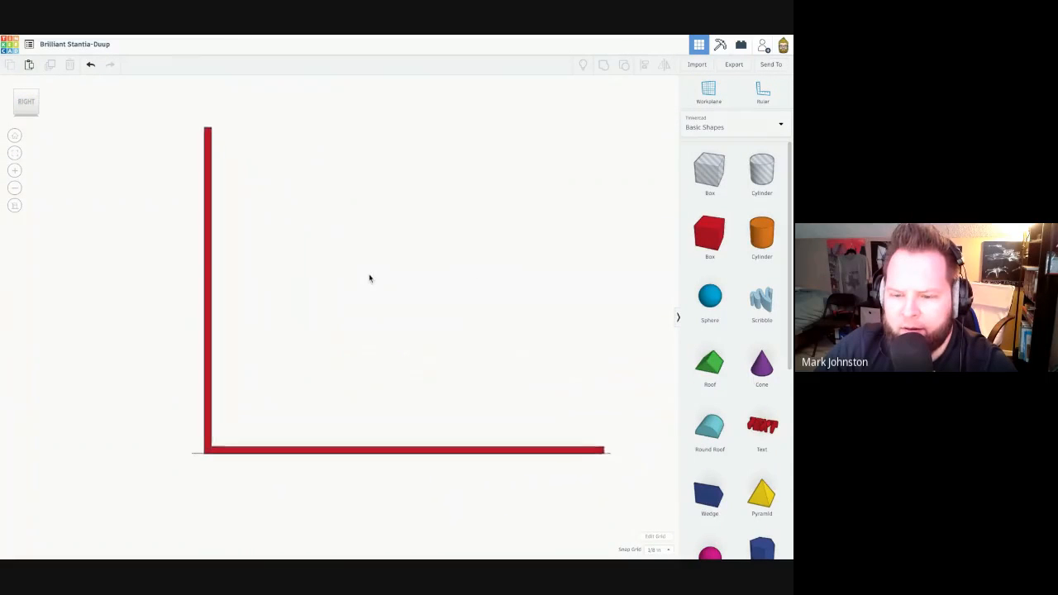
{"action": "right_click_drag", "start_coordinate": [381, 286], "coordinate": [268, 352]}
{"action": "left_click", "coordinate": [202, 369]}
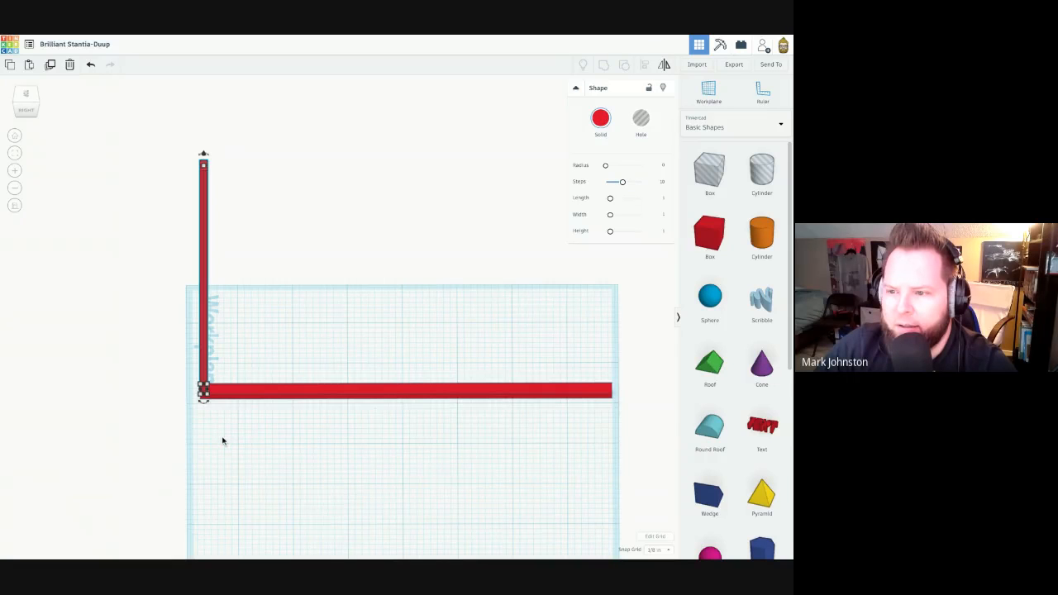
{"action": "left_click", "coordinate": [50, 67]}
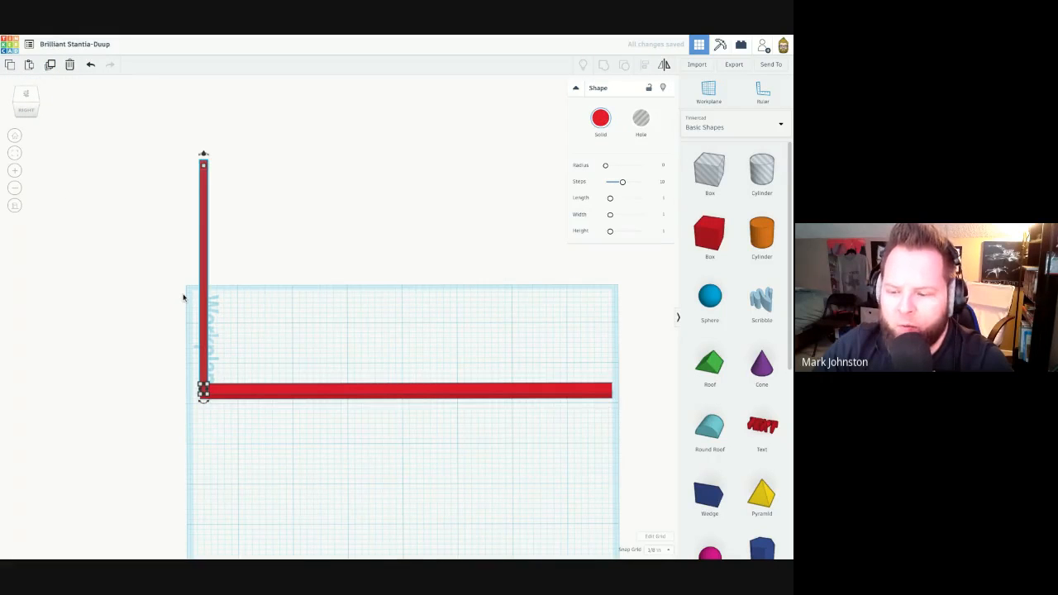
{"action": "key", "text": "Right"}
{"action": "key", "text": "Right"}
{"action": "key", "text": "Right"}
{"action": "key", "text": "Right"}
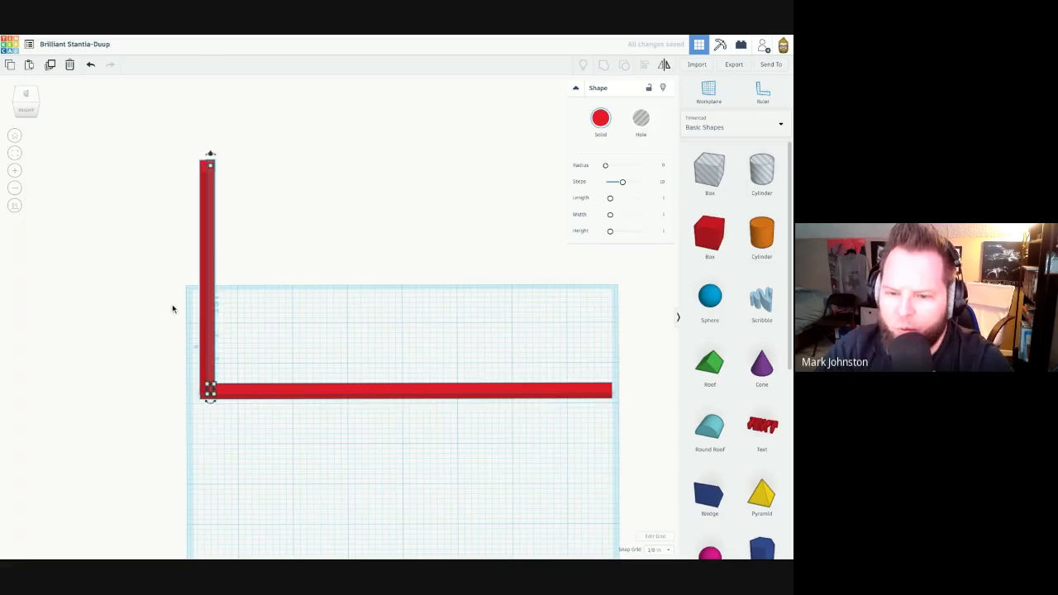
{"action": "key", "text": "Right"}
{"action": "key", "text": "Right"}
{"action": "key", "text": "Right"}
{"action": "key", "text": "Right"}
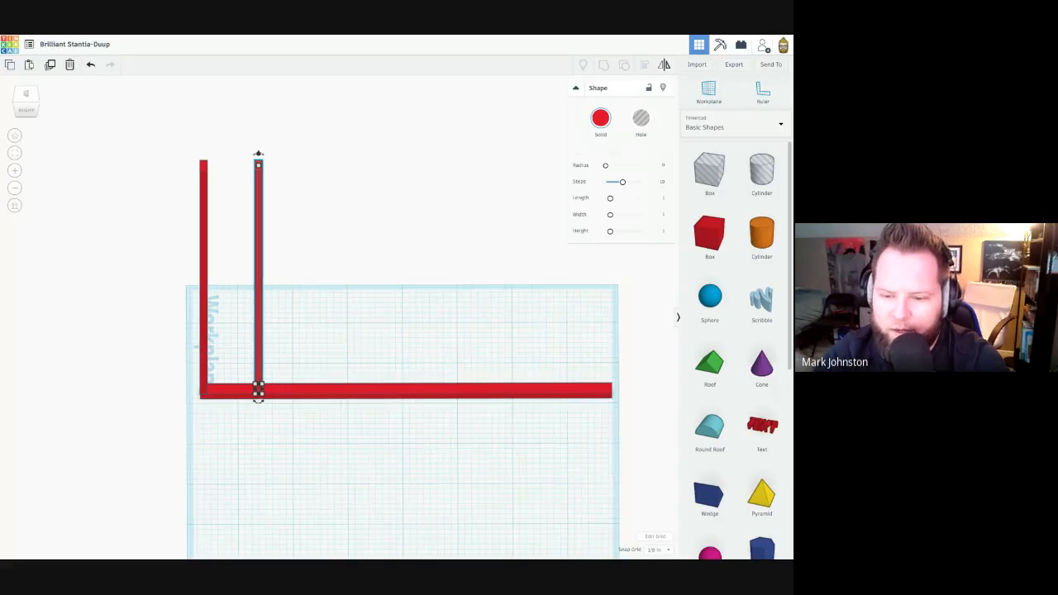
{"action": "left_click", "coordinate": [237, 447]}
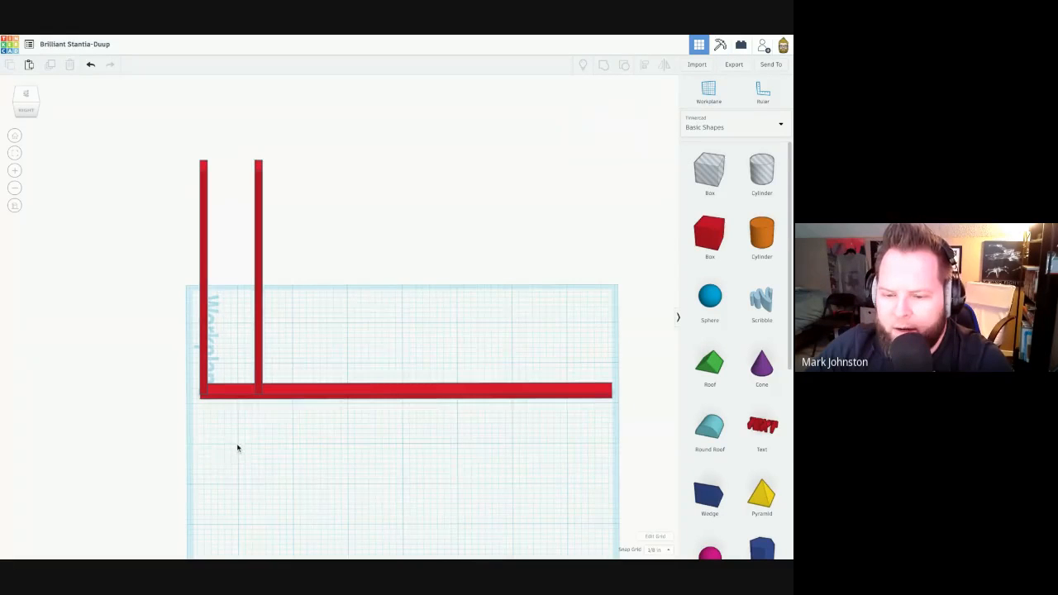
Select all three bars and move them together about 0.563 in inward along the horizontal bar's direction and 1/4 in toward the front.
{"action": "left_click_drag", "start_coordinate": [159, 435], "coordinate": [409, 216]}
{"action": "mouse_move", "coordinate": [346, 394]}
{"action": "left_mouse_down"}
{"action": "mouse_move", "coordinate": [390, 400]}
{"action": "mouse_move", "coordinate": [305, 402]}
{"action": "mouse_move", "coordinate": [353, 403]}
{"action": "left_mouse_up"}
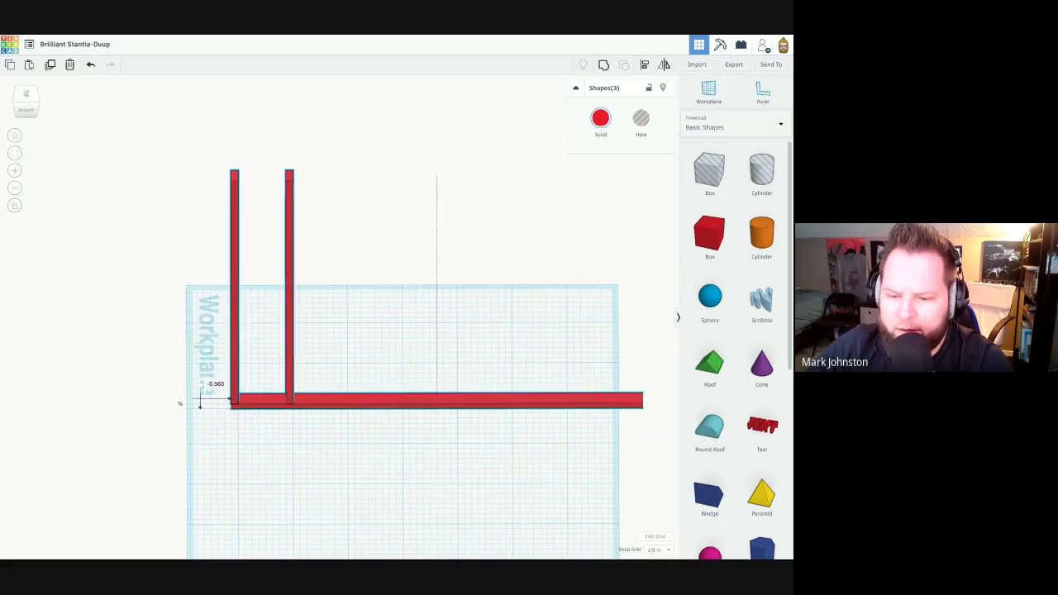
{"action": "scroll", "coordinate": [328, 418], "scroll_direction": "up", "scroll_amount": 4}
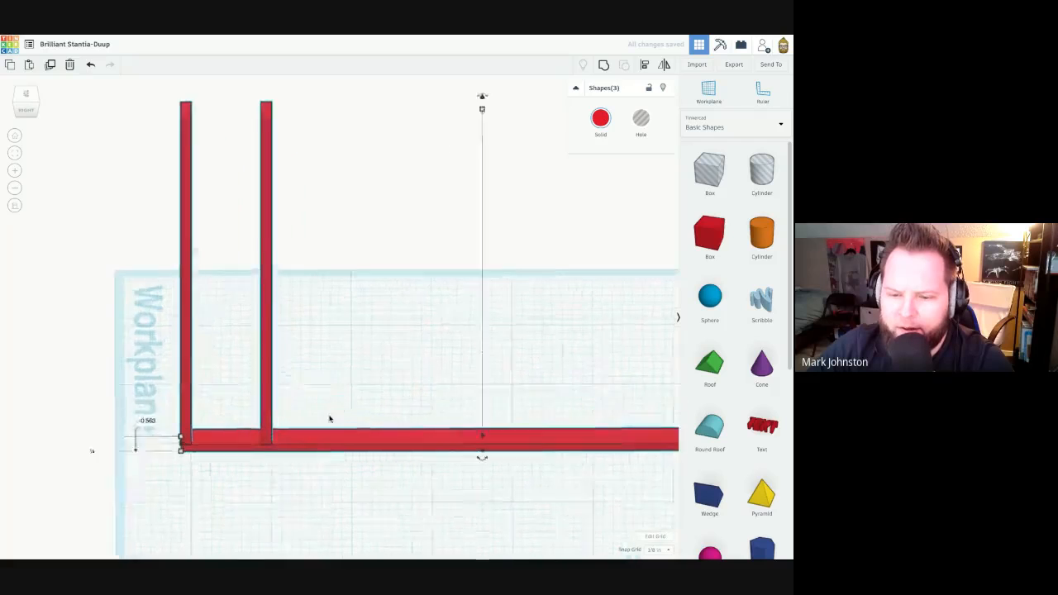
{"action": "left_click", "coordinate": [308, 299]}
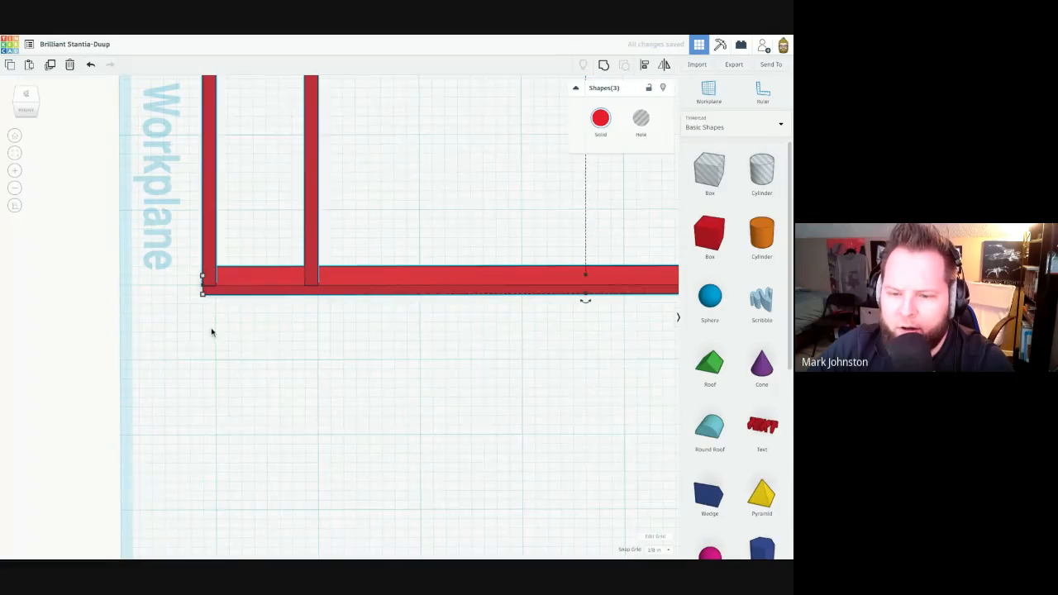
Nudge the three selected bars 1/8 in inward along the horizontal bar's direction and 1/8 in across its width, and deselect them.
{"action": "key", "text": "Right"}
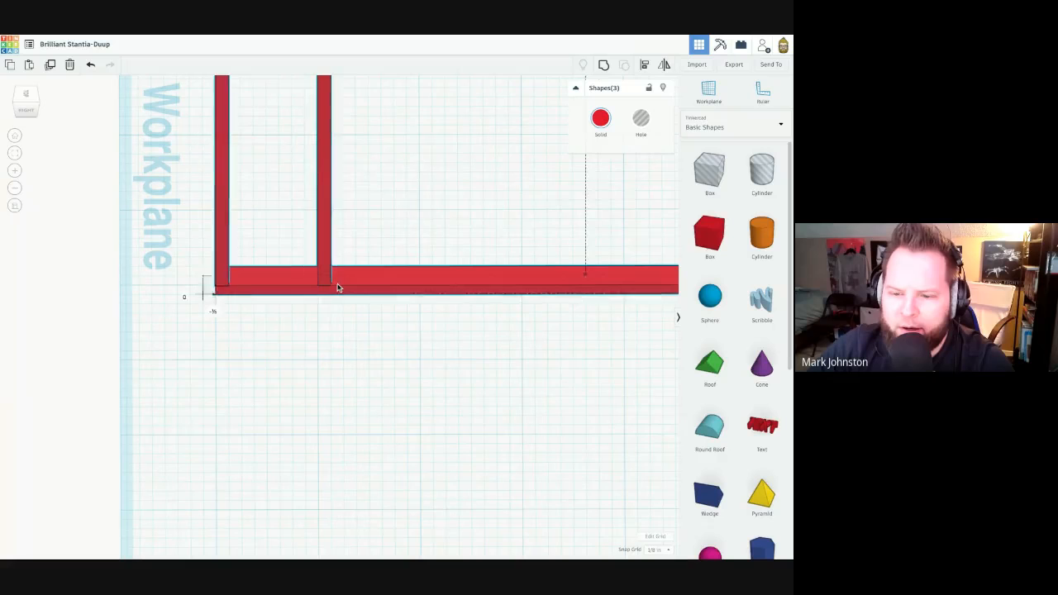
{"action": "key", "text": "Right"}
{"action": "key", "text": "Left"}
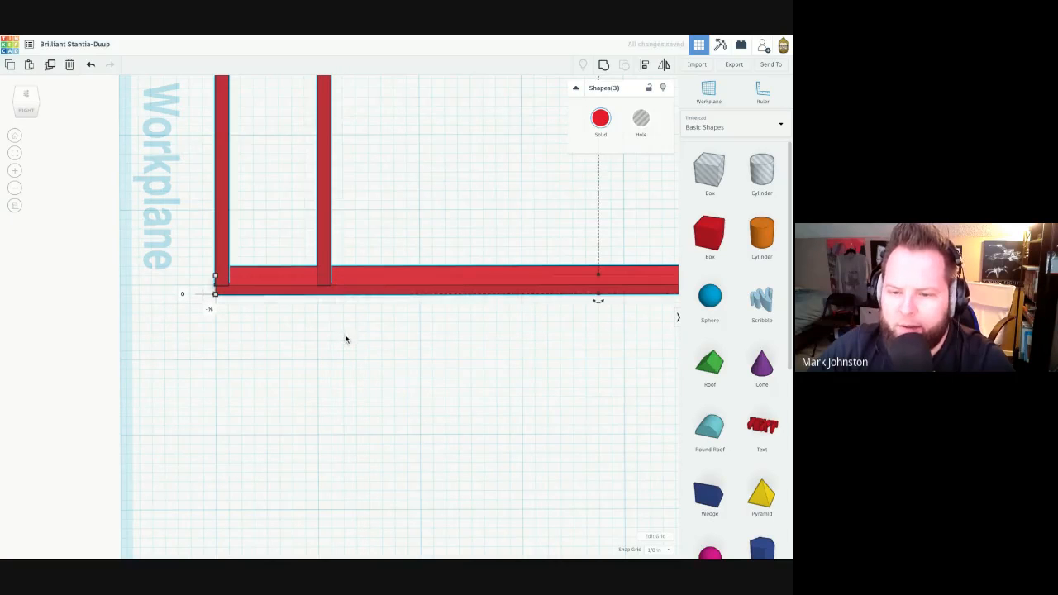
{"action": "right_click_drag", "start_coordinate": [345, 335], "coordinate": [328, 439]}
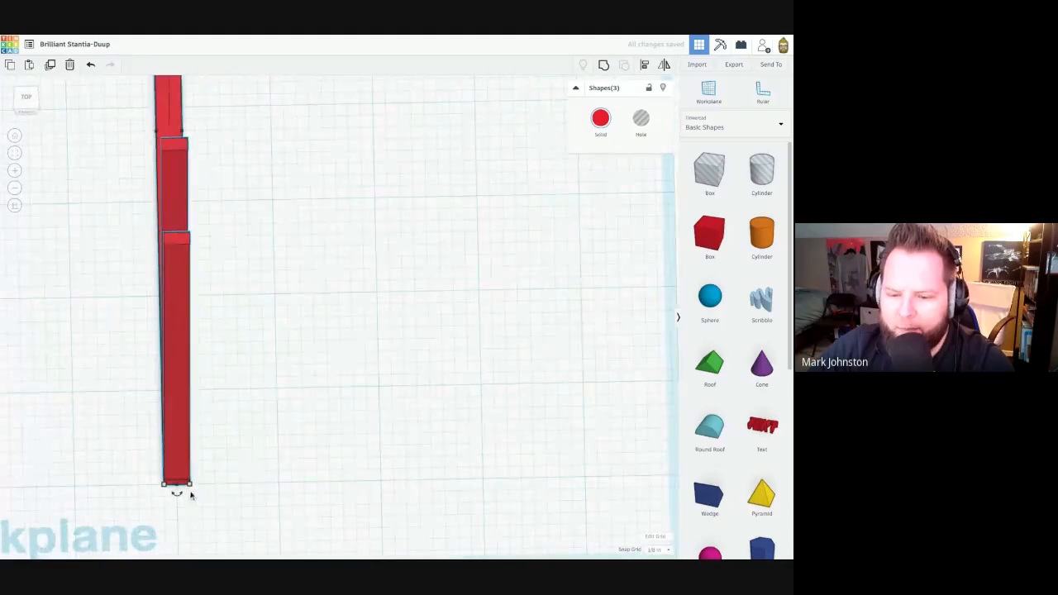
{"action": "key", "text": "Left"}
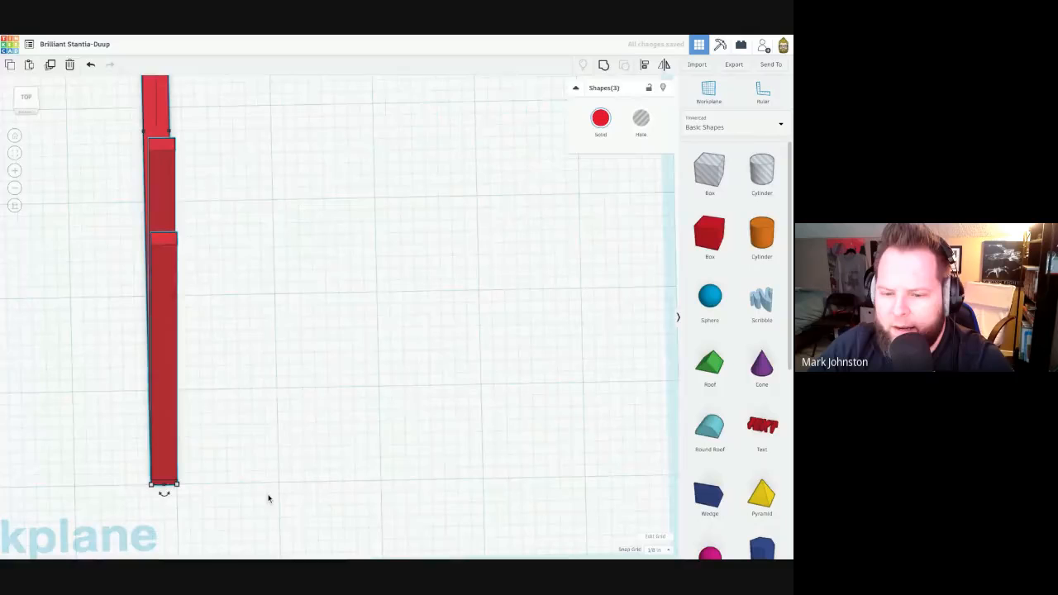
{"action": "left_click", "coordinate": [268, 455]}
Examine the three-bar frame and its placement on the workplane from the right side and from above.
{"action": "right_click_drag", "start_coordinate": [330, 427], "coordinate": [388, 393]}
{"action": "middle_click_drag", "start_coordinate": [488, 374], "coordinate": [488, 375]}
{"action": "right_click_drag", "start_coordinate": [488, 375], "coordinate": [432, 373]}
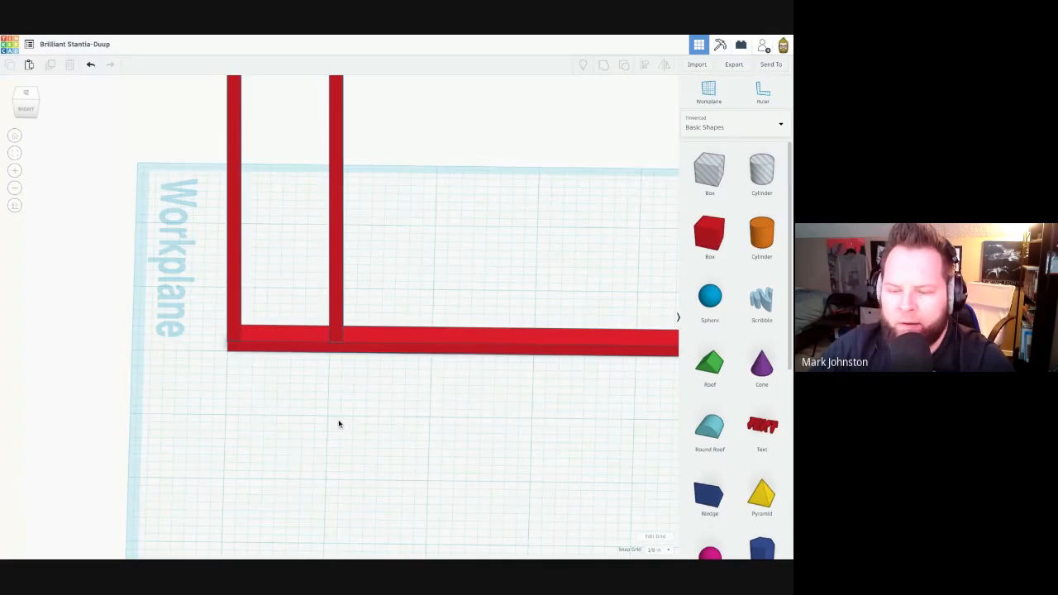
{"action": "scroll", "coordinate": [362, 389], "scroll_direction": "down", "scroll_amount": 6}
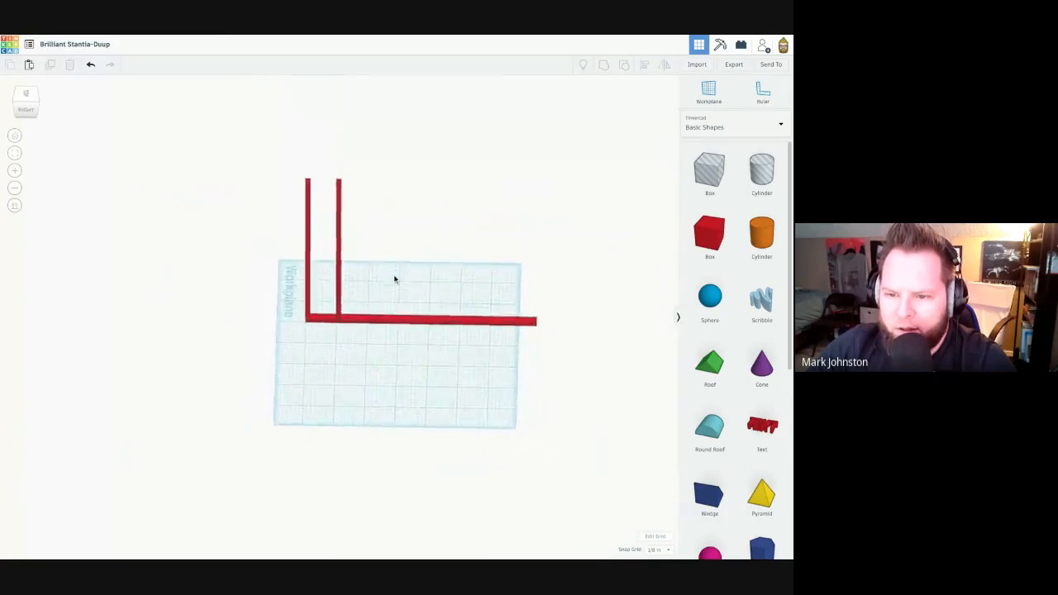
{"action": "right_click_drag", "start_coordinate": [394, 279], "coordinate": [398, 264]}
{"action": "scroll", "coordinate": [399, 264], "scroll_direction": "up", "scroll_amount": 5}
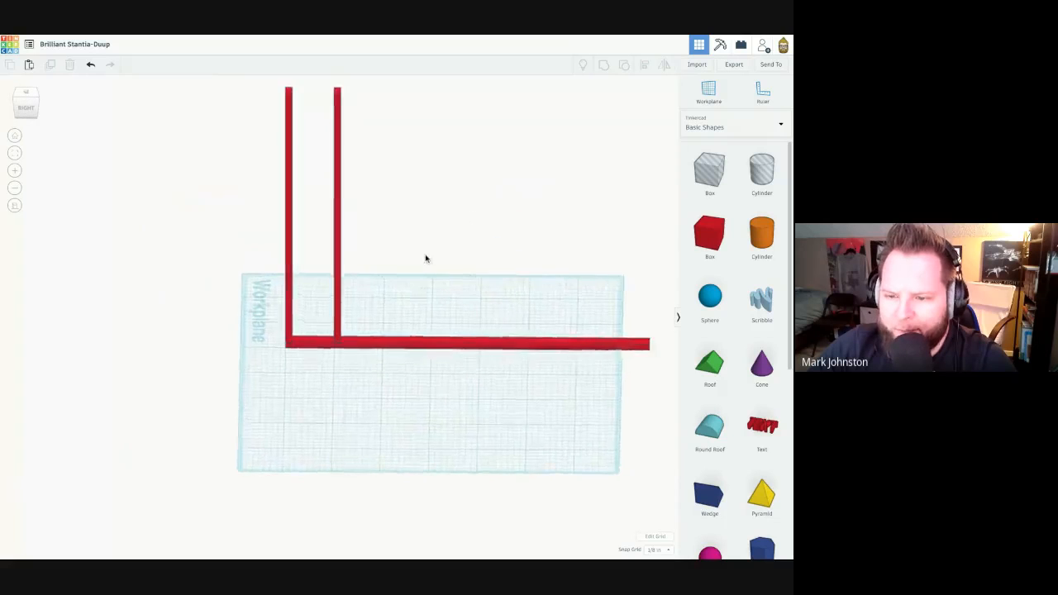
{"action": "middle_click_drag", "start_coordinate": [459, 272], "coordinate": [427, 347]}
{"action": "mouse_move", "coordinate": [427, 347]}
{"action": "right_mouse_down"}
{"action": "mouse_move", "coordinate": [417, 358]}
{"action": "mouse_move", "coordinate": [437, 347]}
{"action": "right_mouse_up"}
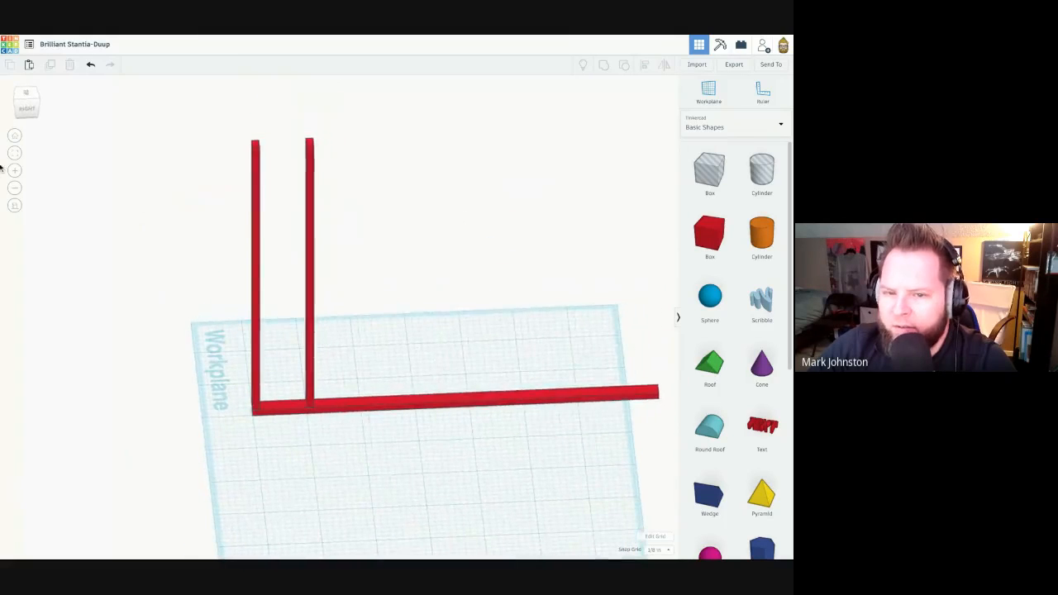
{"action": "left_click", "coordinate": [31, 112]}
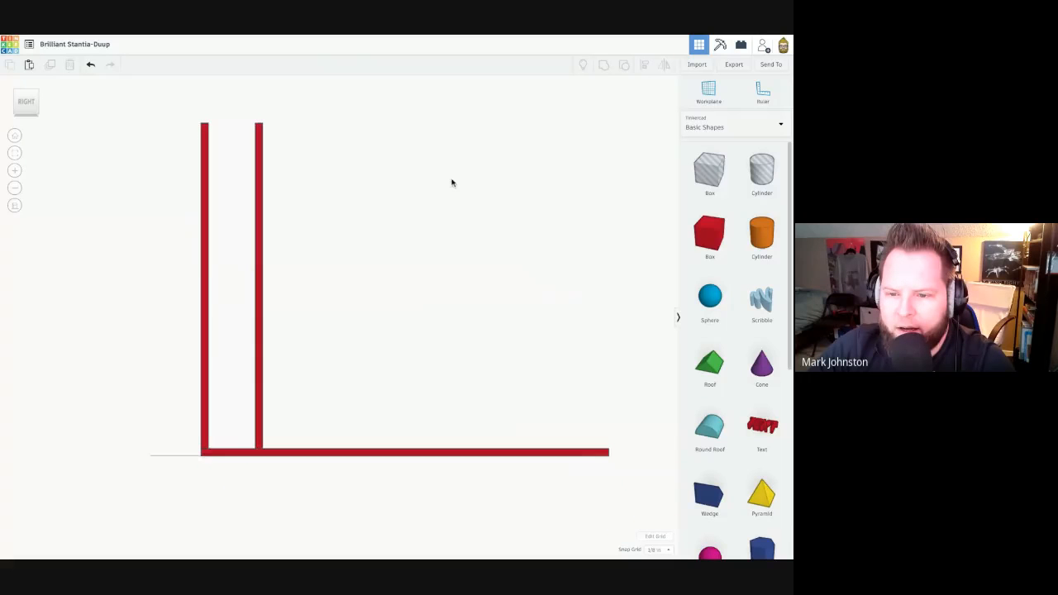
{"action": "scroll", "coordinate": [453, 184], "scroll_direction": "up", "scroll_amount": 2}
{"action": "middle_click_drag", "start_coordinate": [414, 231], "coordinate": [427, 242]}
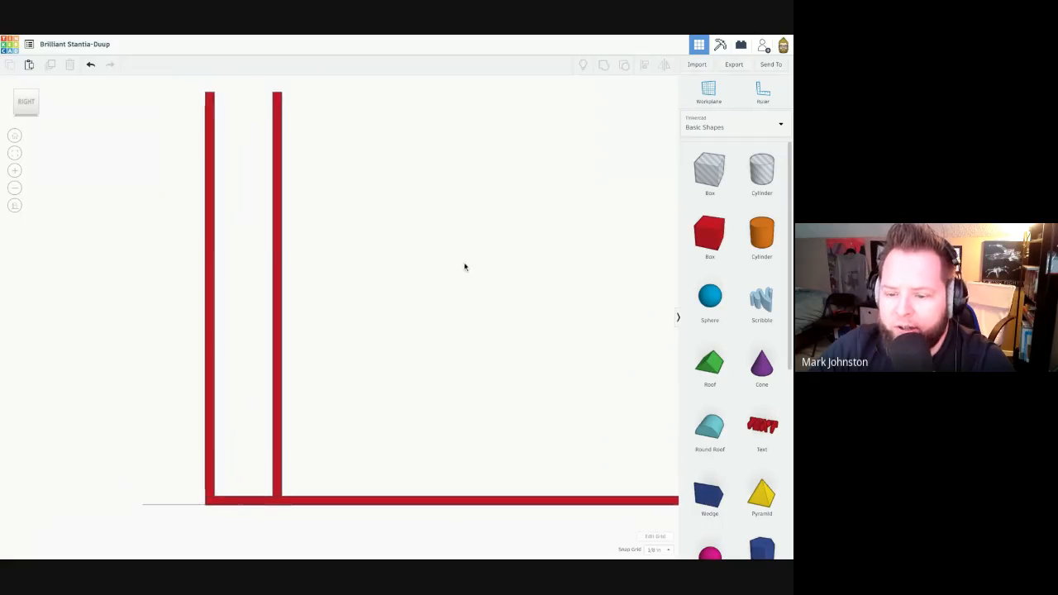
{"action": "scroll", "coordinate": [464, 275], "scroll_direction": "down", "scroll_amount": 2}
{"action": "right_click_drag", "start_coordinate": [464, 273], "coordinate": [465, 277]}
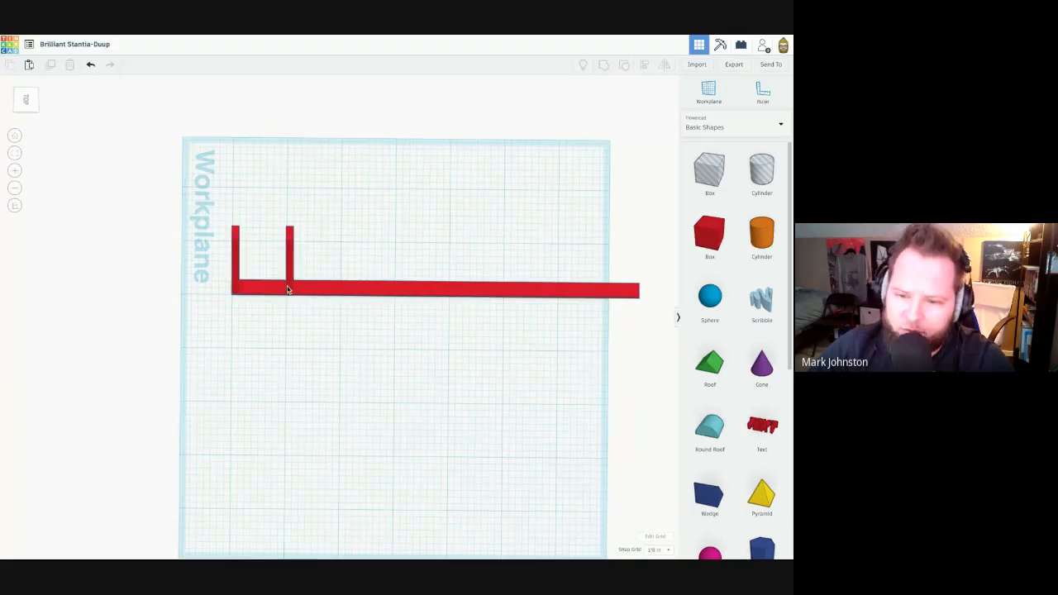
Select all three bars, move them 3/4 in along the horizontal bar's direction toward the Workplane label's edge, and deselect them.
{"action": "left_click_drag", "start_coordinate": [206, 203], "coordinate": [389, 327]}
{"action": "key", "text": "Left"}
{"action": "key", "text": "Left"}
{"action": "key", "text": "Left"}
{"action": "key", "text": "Left"}
{"action": "key", "text": "Left"}
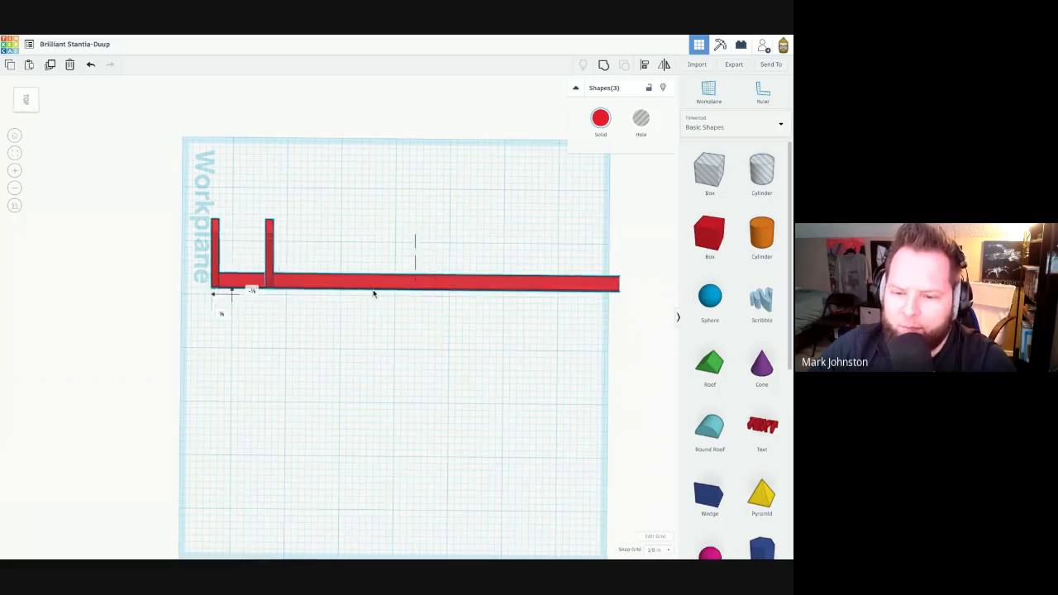
{"action": "key", "text": "Right"}
{"action": "key", "text": "Right"}
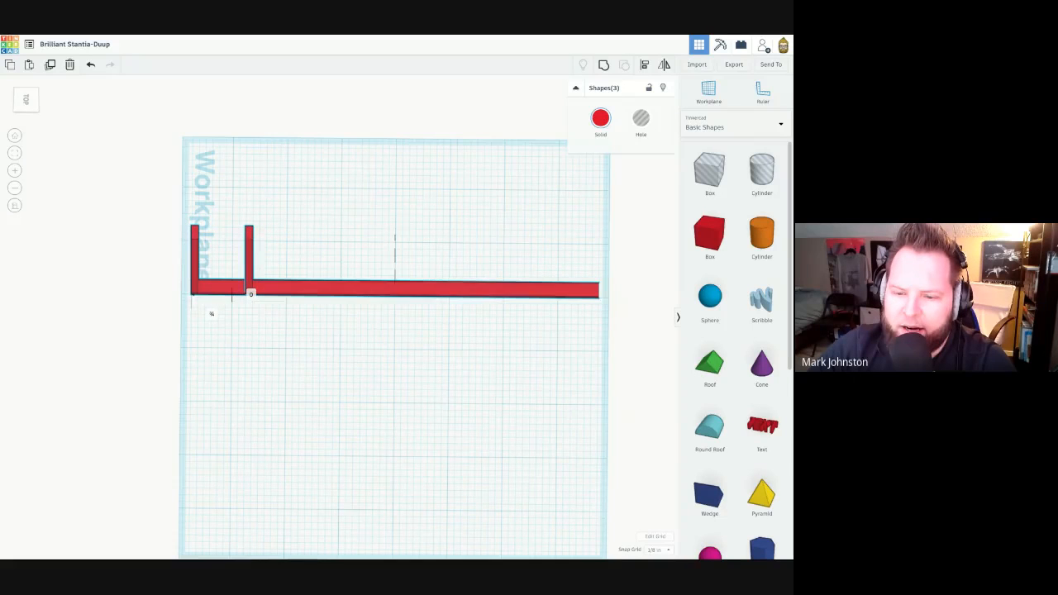
{"action": "key", "text": "Right"}
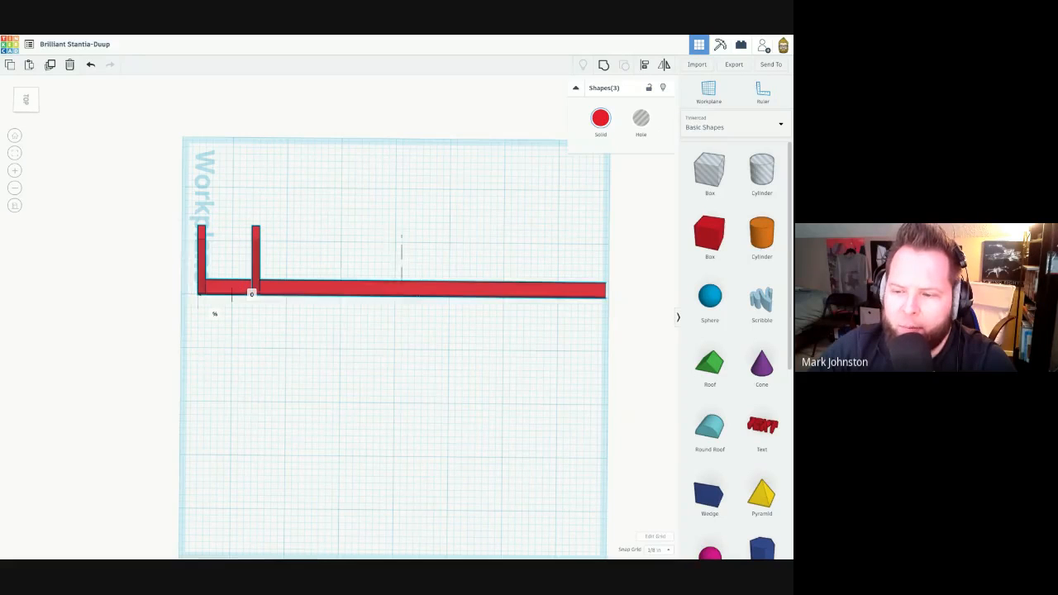
{"action": "key", "text": "Left"}
{"action": "left_click", "coordinate": [335, 343]}
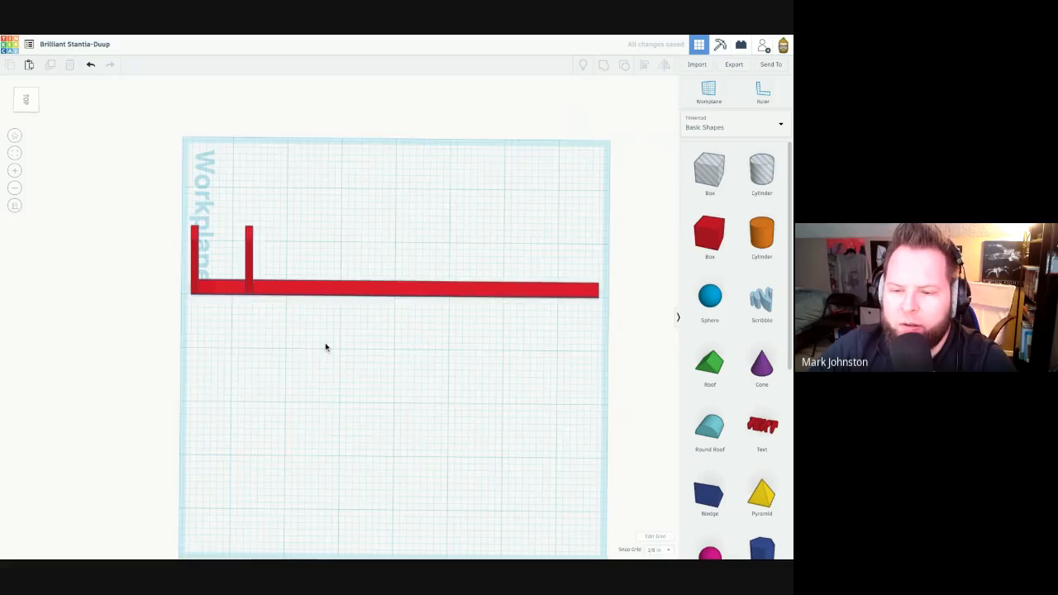
Duplicate the second vertical bar and move the copy 1 in further along the horizontal bar.
{"action": "key", "text": "ctrl+Up"}
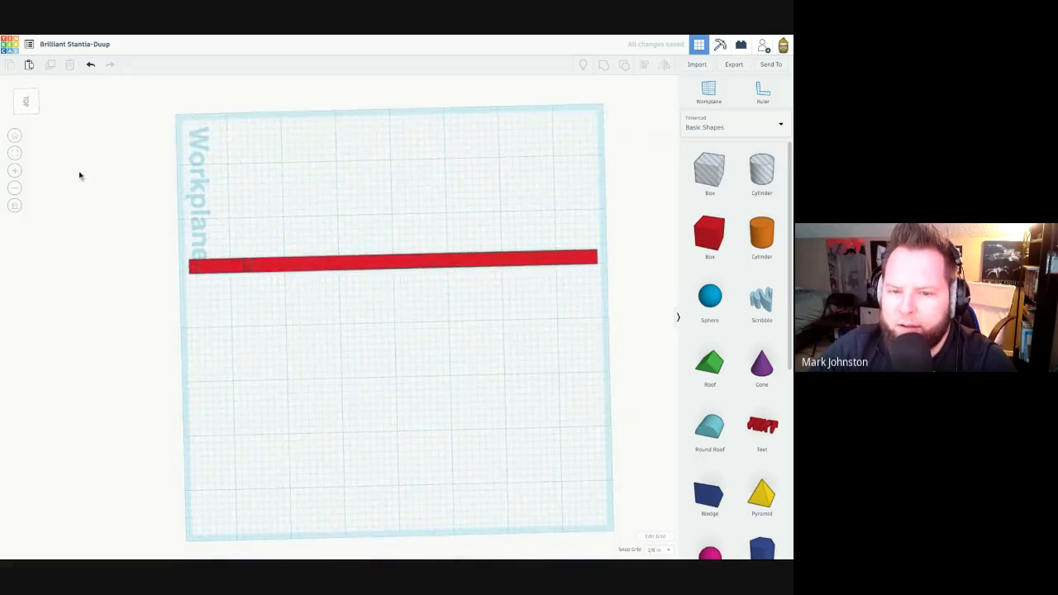
{"action": "left_click", "coordinate": [31, 113]}
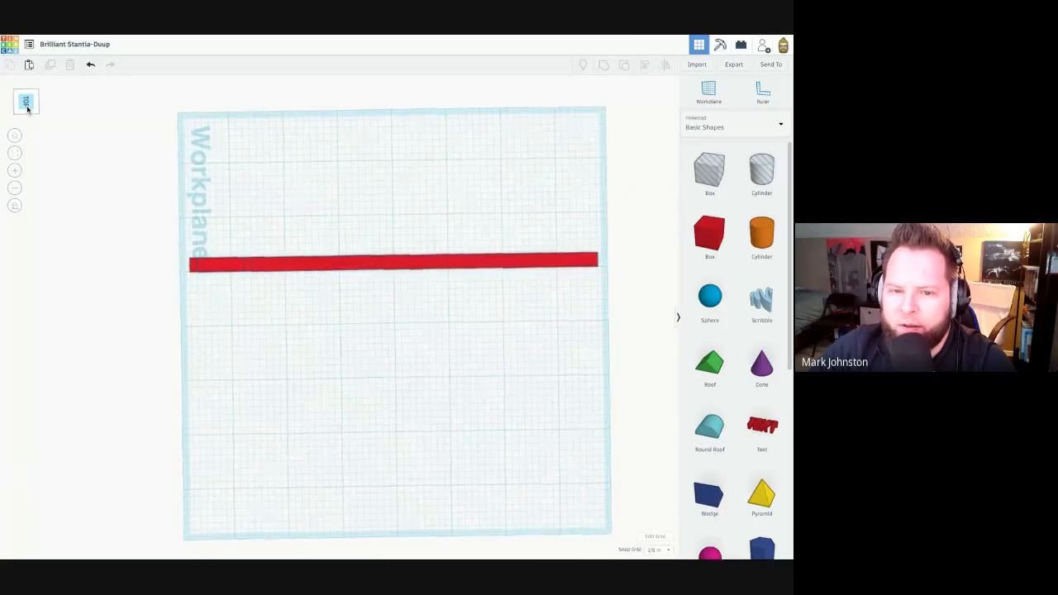
{"action": "left_click", "coordinate": [250, 264]}
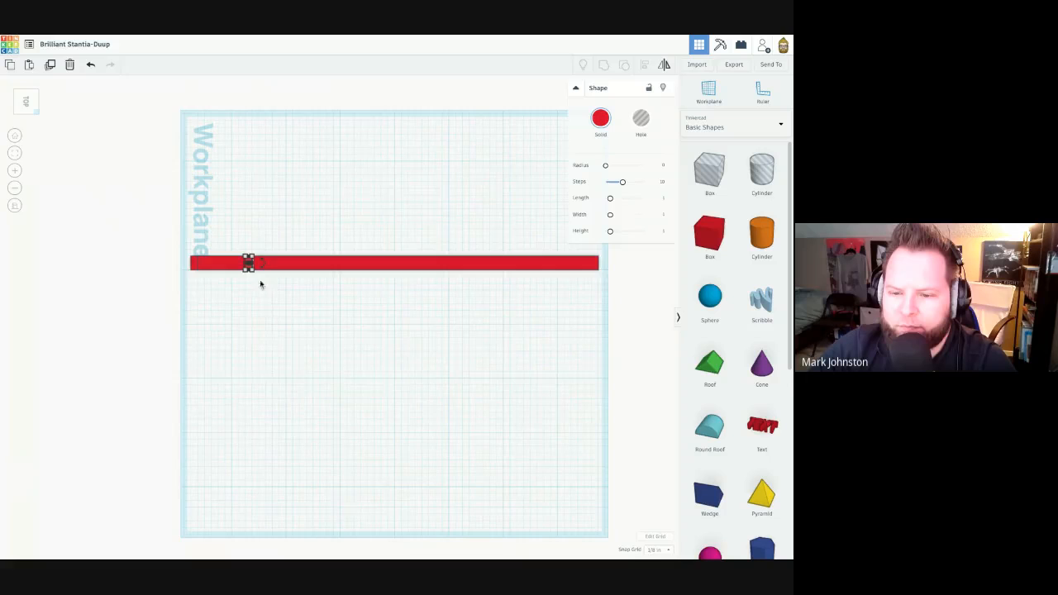
{"action": "scroll", "coordinate": [265, 292], "scroll_direction": "up", "scroll_amount": 4}
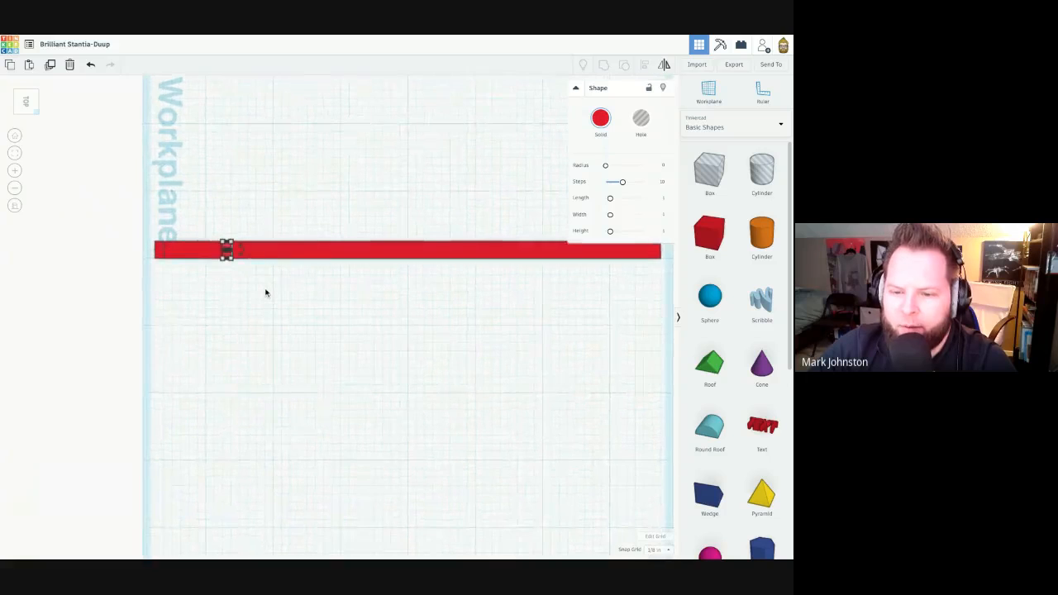
{"action": "left_click", "coordinate": [51, 65]}
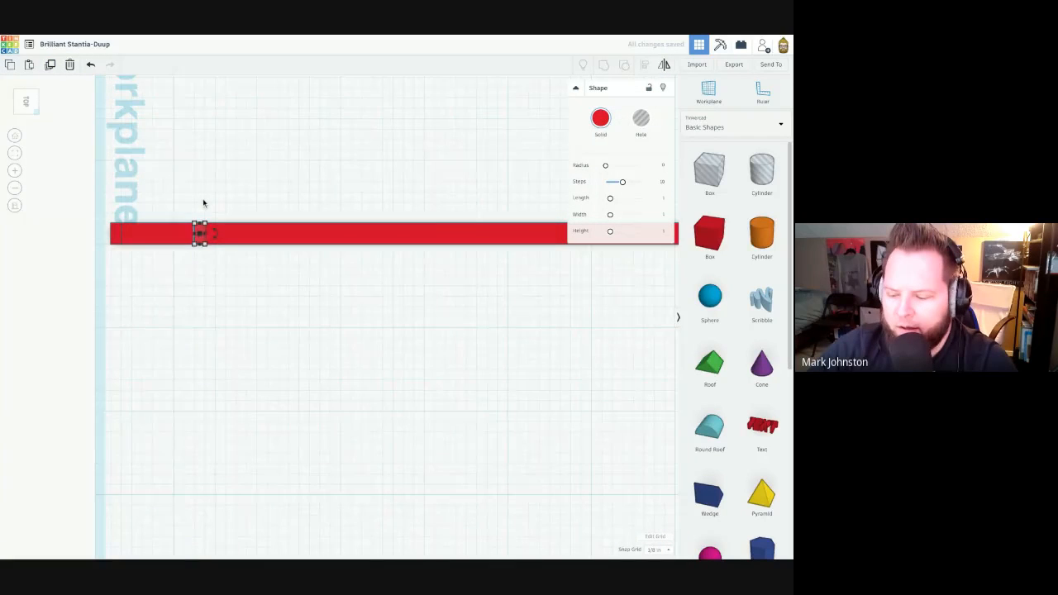
{"action": "key", "text": "Right"}
{"action": "key", "text": "Right"}
{"action": "key", "text": "Right"}
{"action": "key", "text": "Right"}
{"action": "key", "text": "Right"}
{"action": "key", "text": "Right"}
{"action": "key", "text": "Right"}
{"action": "key", "text": "Right"}
{"action": "key", "text": "Right"}
{"action": "key", "text": "Right"}
{"action": "key", "text": "Right"}
{"action": "key", "text": "Right"}
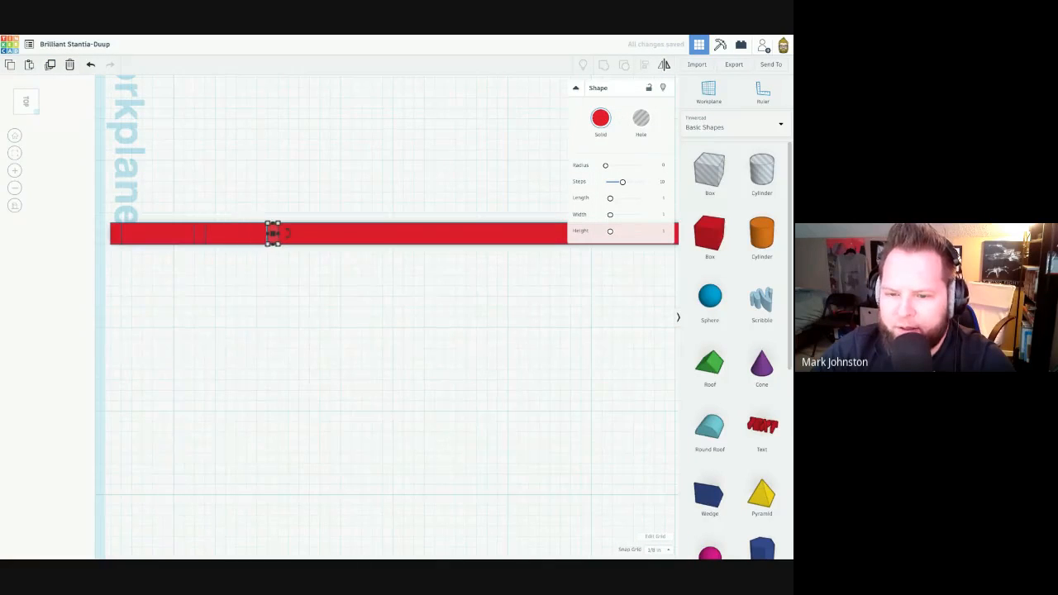
{"action": "key", "text": "Right"}
{"action": "key", "text": "Right"}
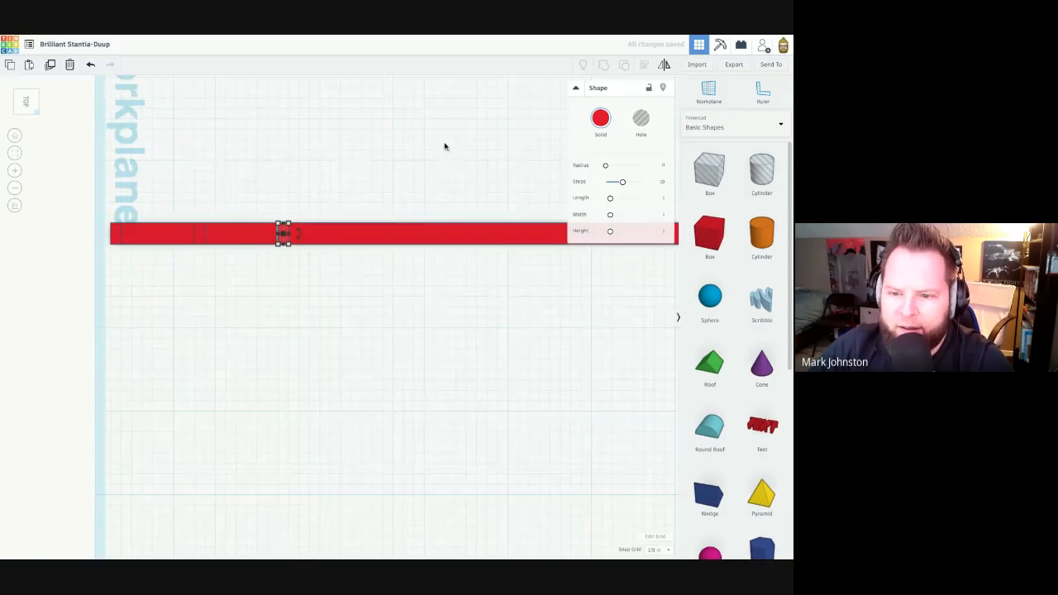
Repeat the duplication six times to continue the row of vertical bars at 1 in spacing past the horizontal bar's far end.
{"action": "scroll", "coordinate": [444, 146], "scroll_direction": "up", "scroll_amount": 5}
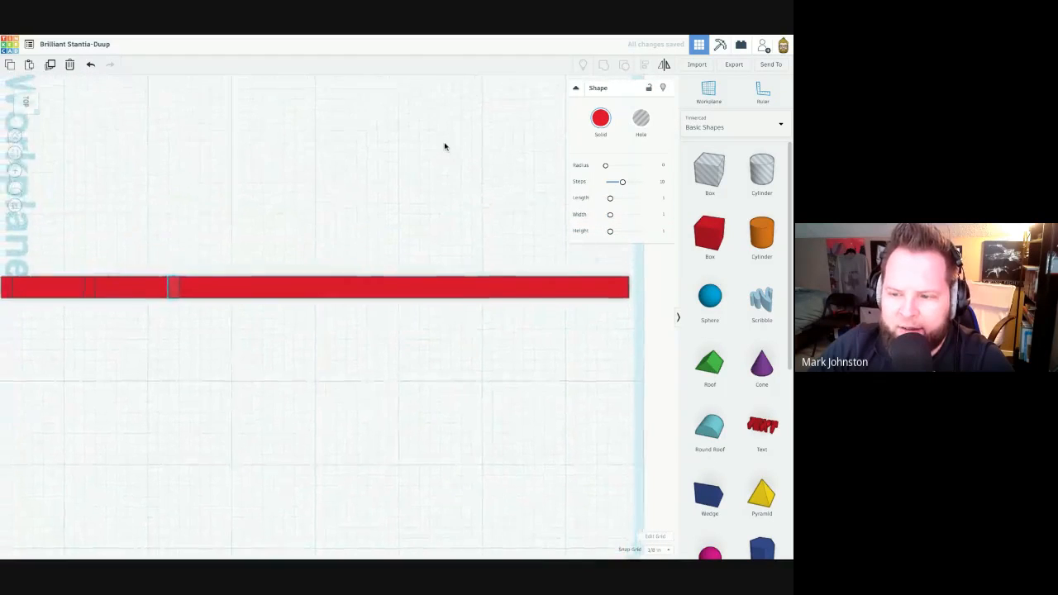
{"action": "left_click", "coordinate": [50, 66]}
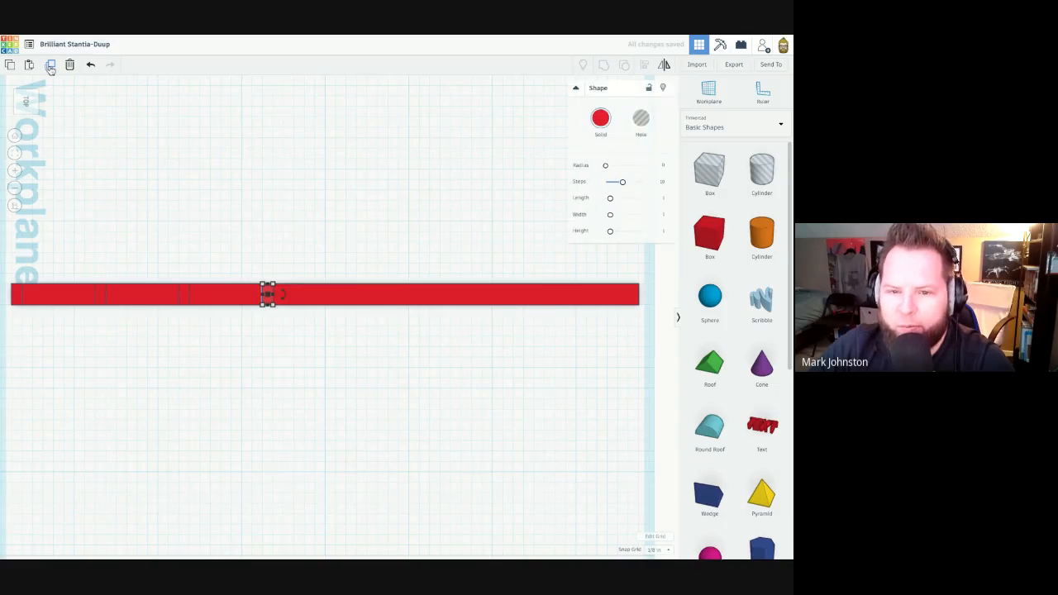
{"action": "left_click", "coordinate": [50, 64]}
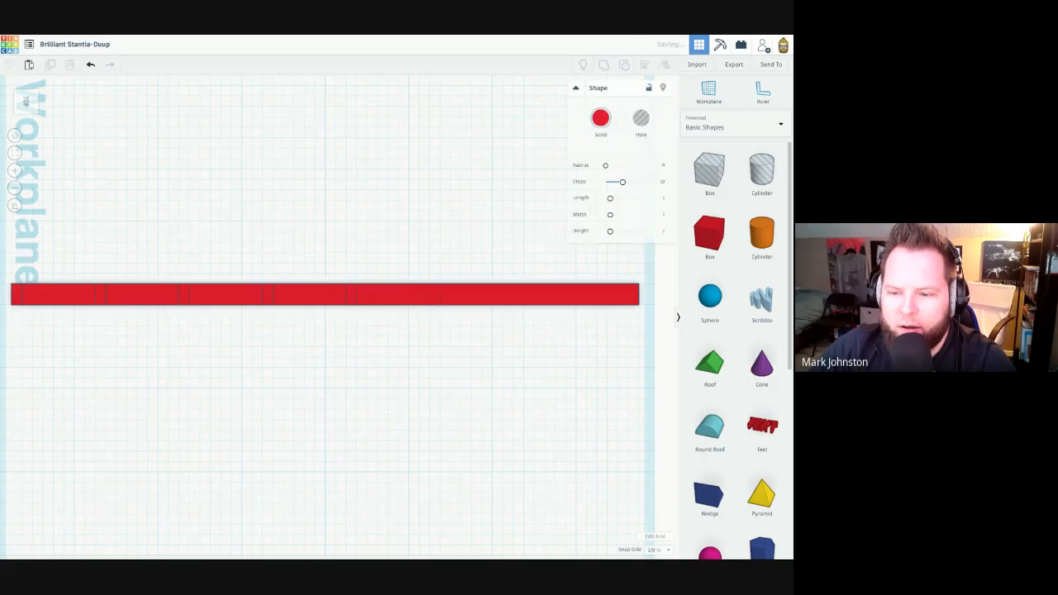
{"action": "left_click", "coordinate": [50, 64]}
{"action": "left_click", "coordinate": [51, 64]}
{"action": "left_click", "coordinate": [50, 65]}
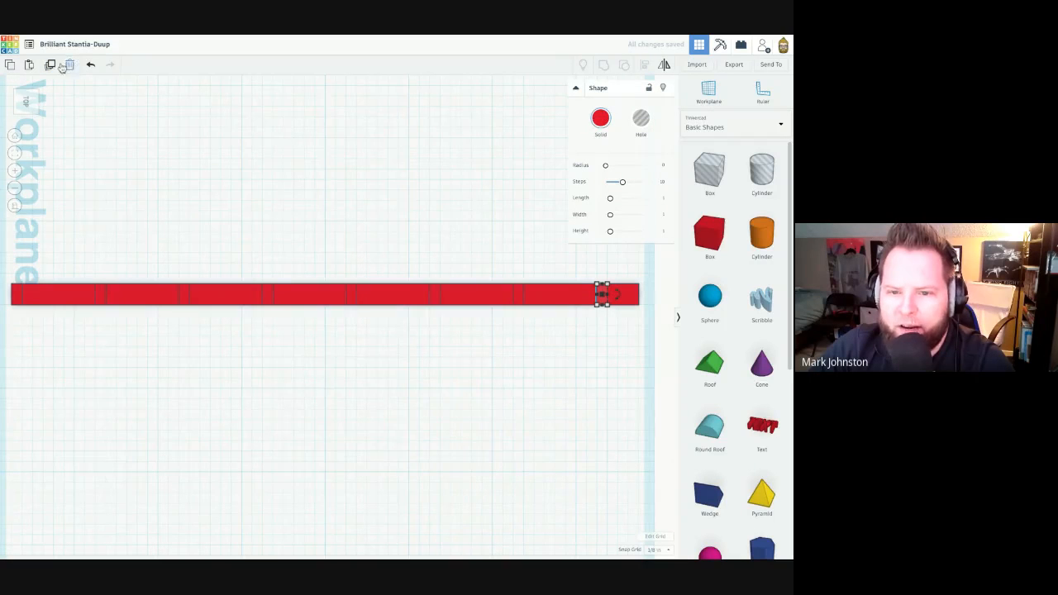
{"action": "left_click", "coordinate": [458, 360]}
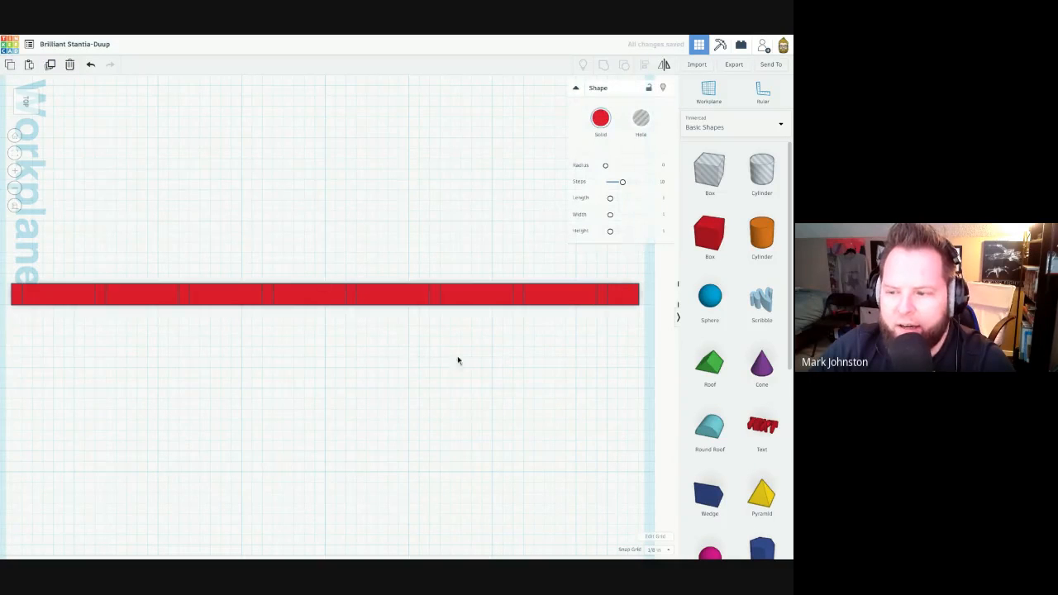
{"action": "key", "text": "ctrl+d"}
{"action": "left_click", "coordinate": [601, 330]}
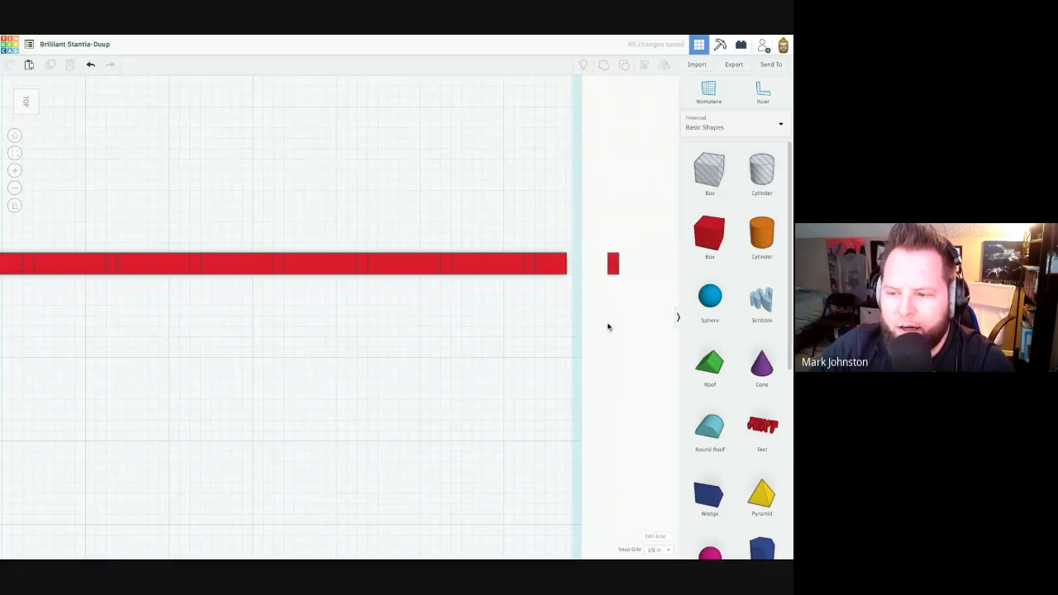
Move the overhanging vertical bar back about 5/8 in so it stands flush with the horizontal bar's end, and deselect it.
{"action": "right_click_drag", "start_coordinate": [607, 326], "coordinate": [609, 305]}
{"action": "left_click", "coordinate": [619, 309]}
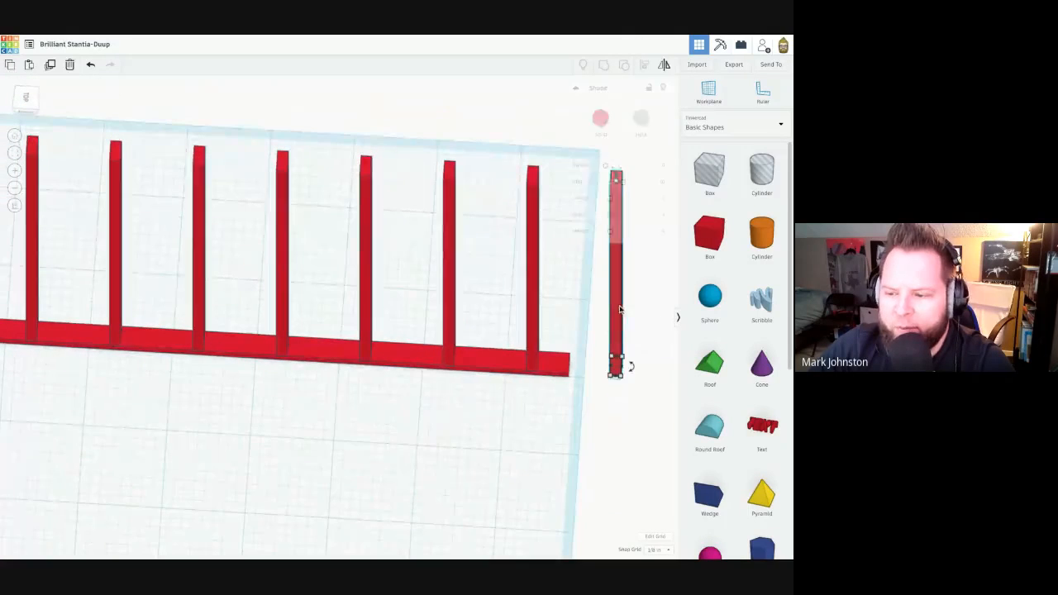
{"action": "key", "text": "Left"}
{"action": "key", "text": "Left"}
{"action": "key", "text": "Left"}
{"action": "key", "text": "Left"}
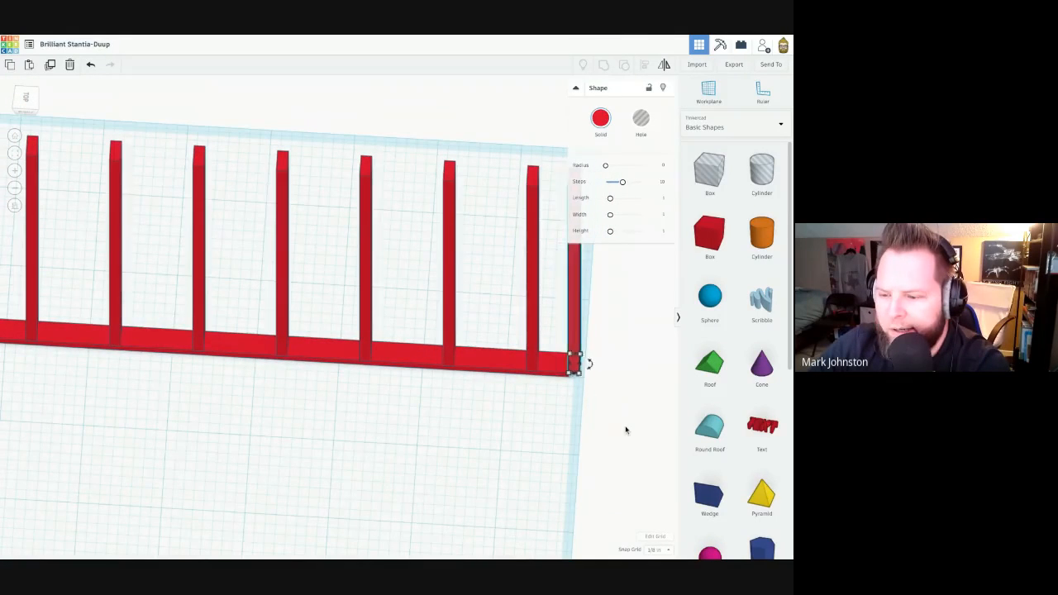
{"action": "left_click", "coordinate": [620, 420]}
Duplicate the horizontal bar and raise the copy 6 in to cap the tops of the vertical bars.
{"action": "right_click_drag", "start_coordinate": [621, 417], "coordinate": [620, 415]}
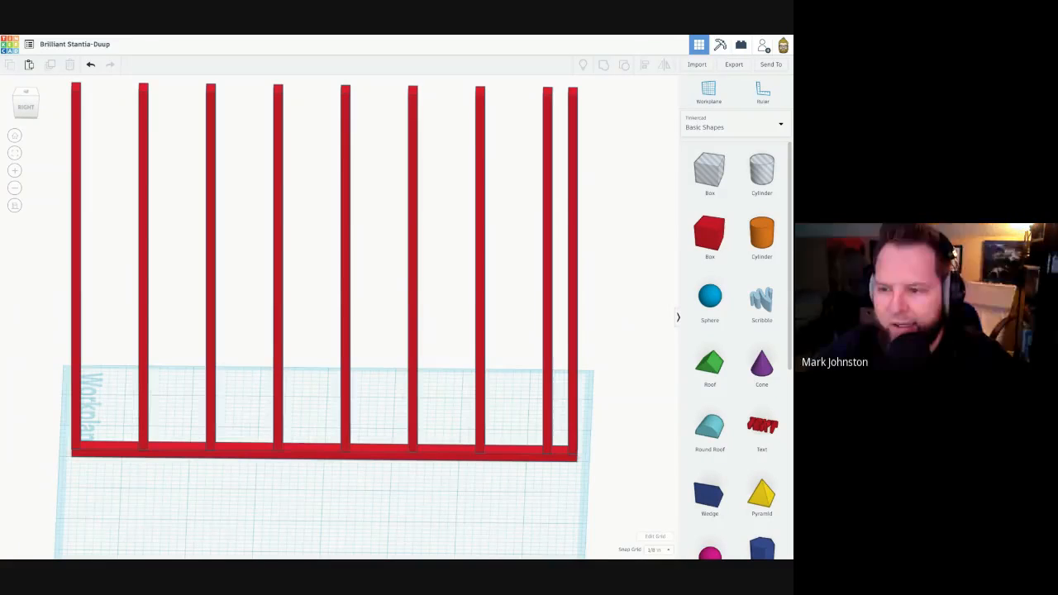
{"action": "left_click", "coordinate": [522, 454]}
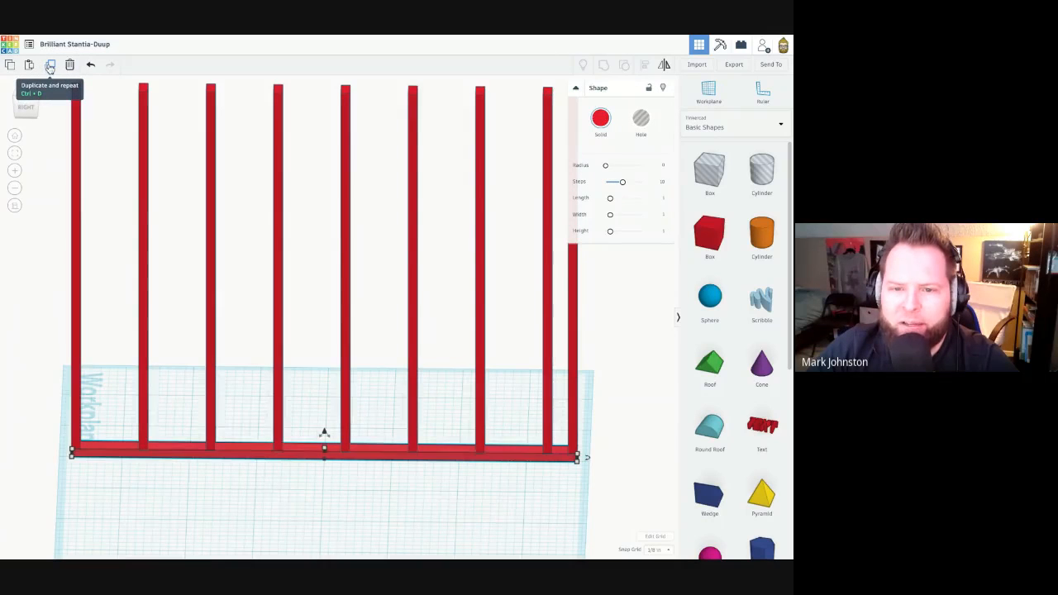
{"action": "left_click", "coordinate": [49, 65]}
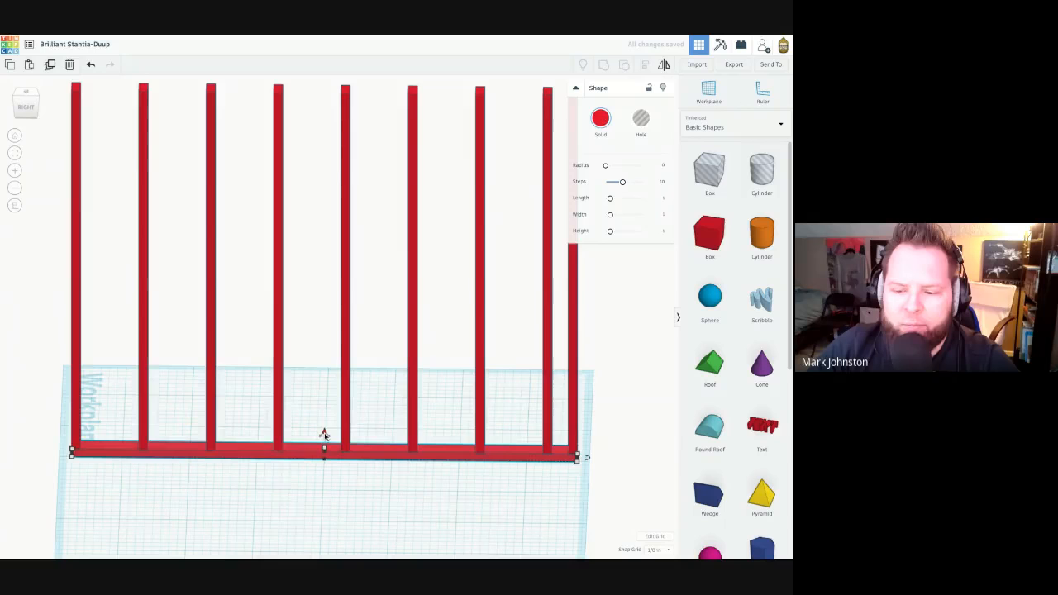
{"action": "left_click_drag", "start_coordinate": [324, 434], "coordinate": [324, 89]}
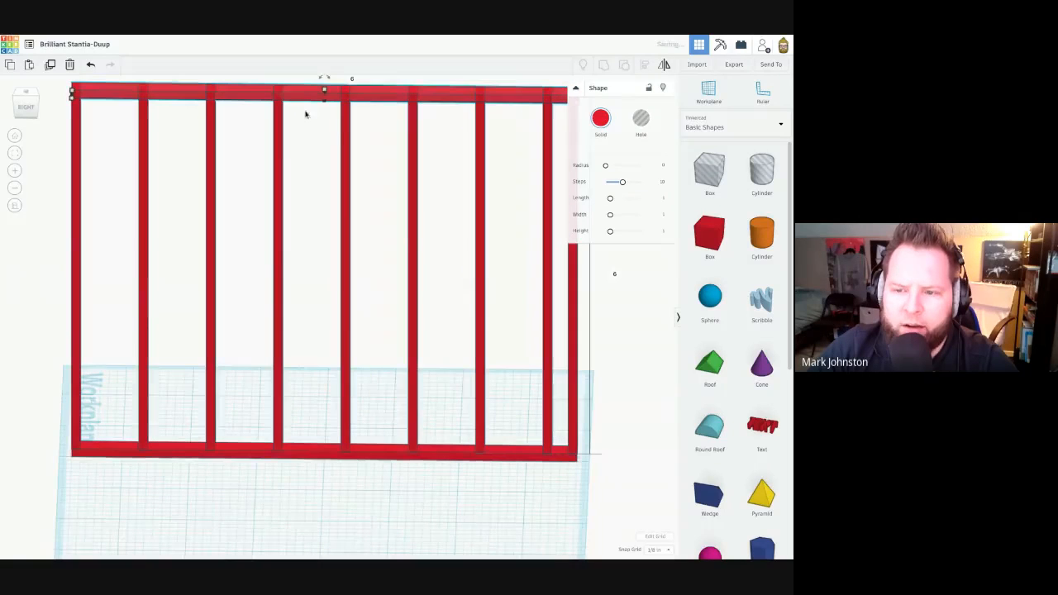
{"action": "middle_click_drag", "start_coordinate": [313, 144], "coordinate": [394, 198]}
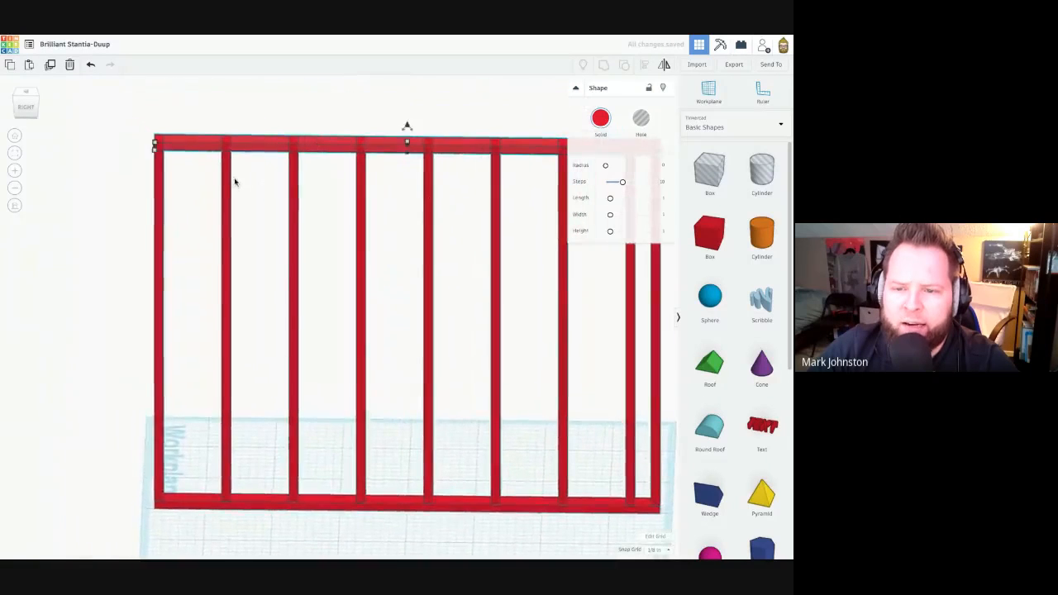
Raise the upper horizontal bar 1/8 in so it rests on top of the vertical bars, and check the fit from the right side.
{"action": "scroll", "coordinate": [239, 175], "scroll_direction": "up", "scroll_amount": 2}
{"action": "middle_click_drag", "start_coordinate": [245, 171], "coordinate": [287, 254]}
{"action": "left_click", "coordinate": [263, 188]}
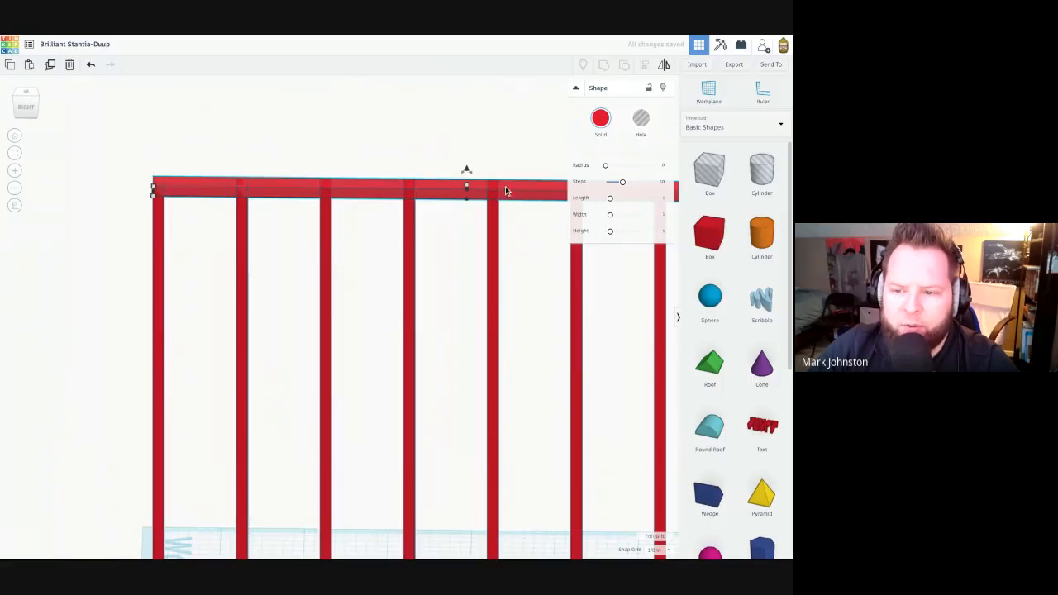
{"action": "left_click_drag", "start_coordinate": [466, 171], "coordinate": [465, 174]}
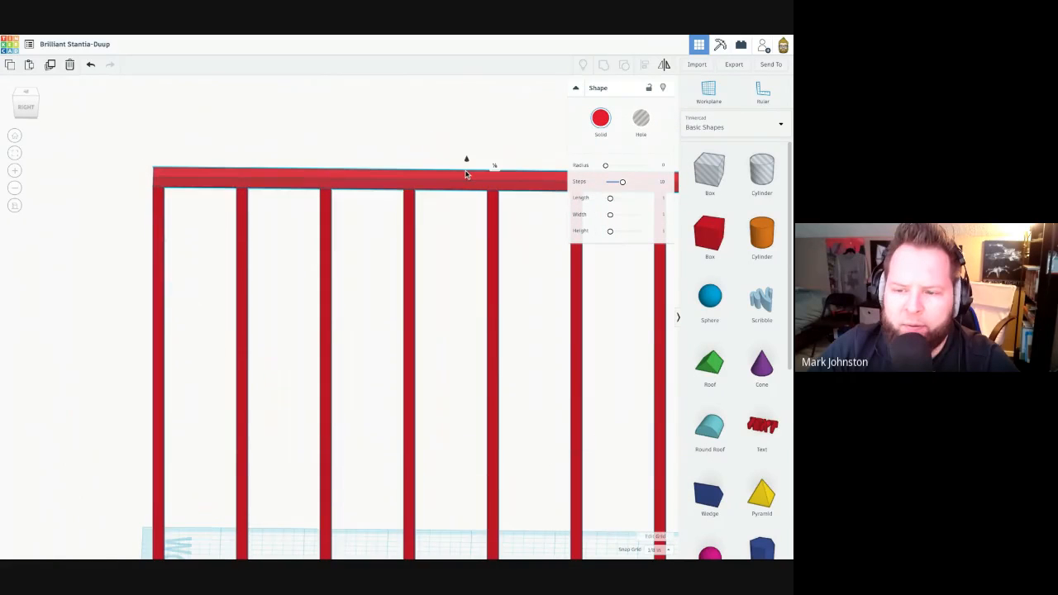
{"action": "left_click", "coordinate": [477, 237]}
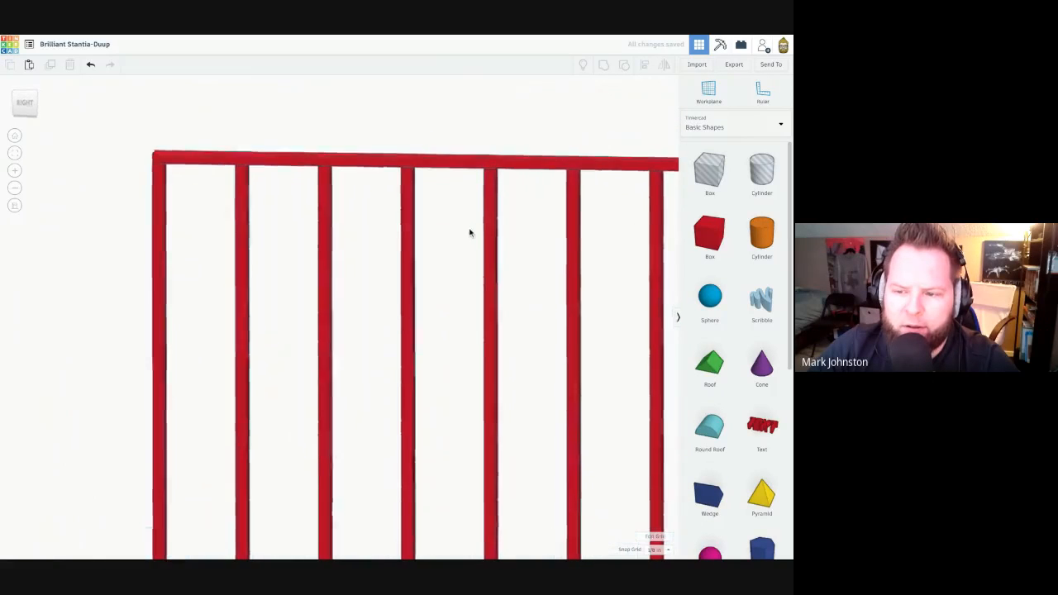
{"action": "left_click", "coordinate": [16, 106]}
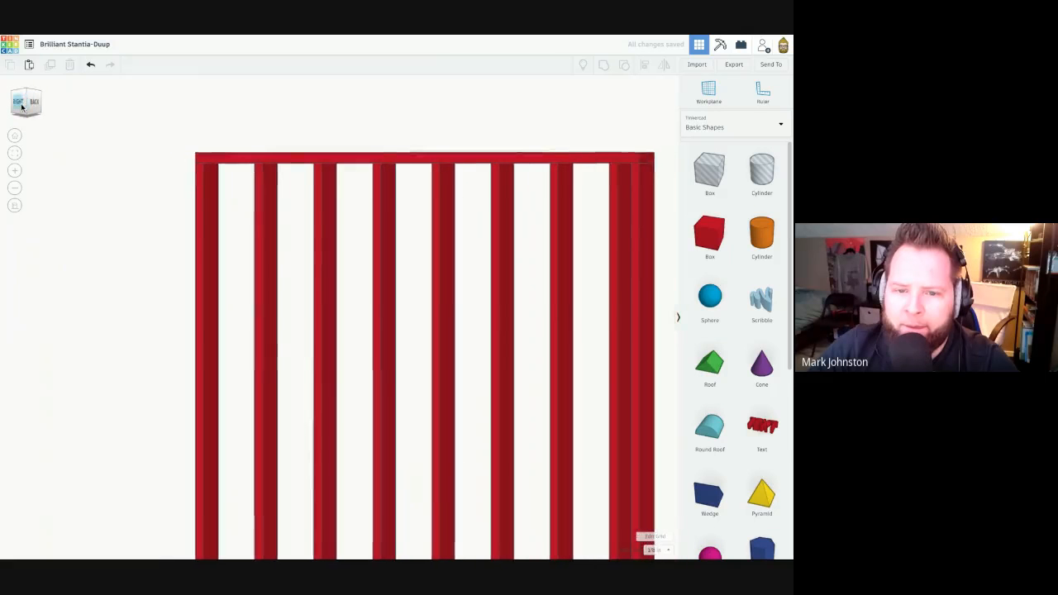
{"action": "left_click", "coordinate": [20, 108]}
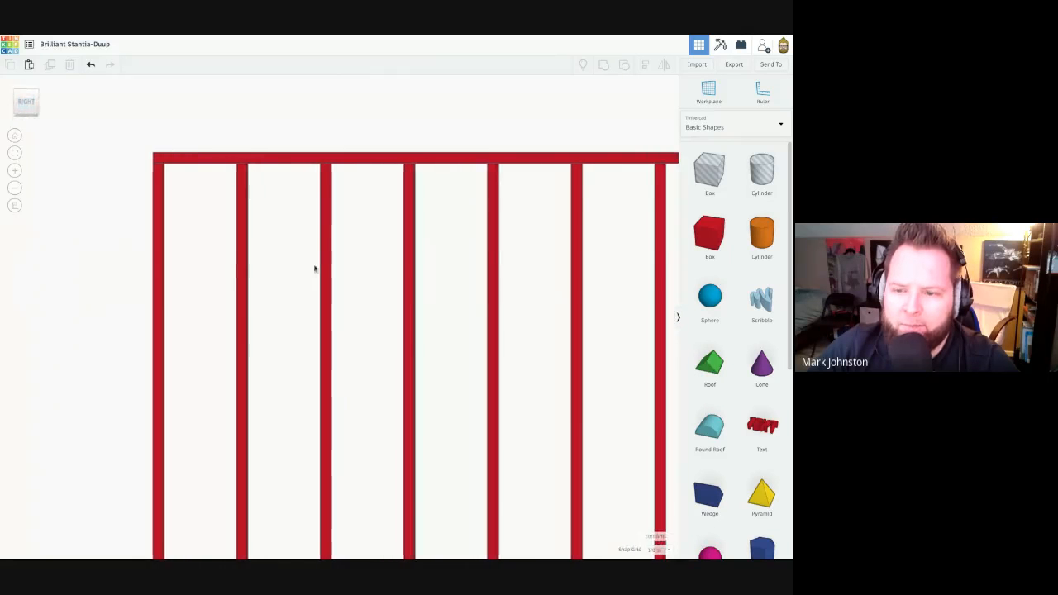
{"action": "scroll", "coordinate": [311, 242], "scroll_direction": "down", "scroll_amount": 3}
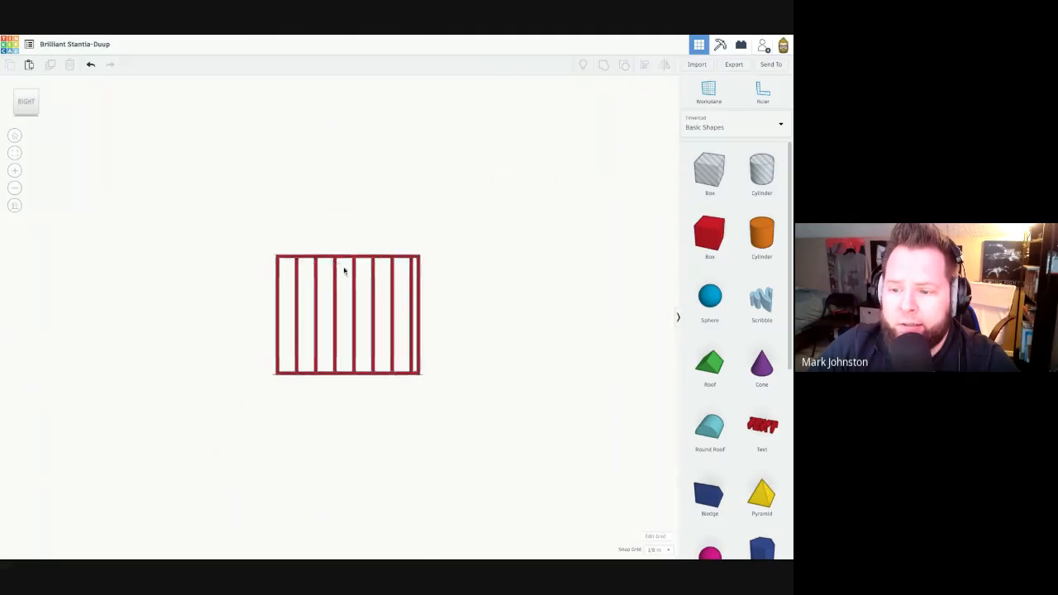
Select all the bars of the frame and change their solid colour to yellow.
{"action": "scroll", "coordinate": [345, 272], "scroll_direction": "up", "scroll_amount": 5}
{"action": "right_click_drag", "start_coordinate": [414, 271], "coordinate": [151, 173]}
{"action": "left_click_drag", "start_coordinate": [66, 158], "coordinate": [590, 402]}
{"action": "left_click_drag", "start_coordinate": [137, 162], "coordinate": [616, 483]}
{"action": "left_click", "coordinate": [601, 118]}
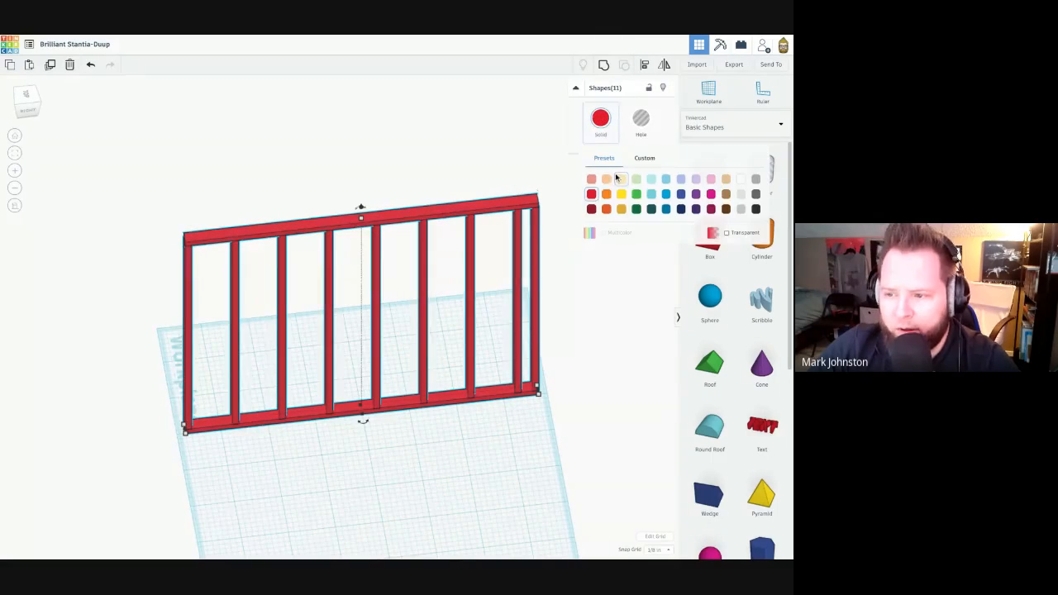
{"action": "left_click", "coordinate": [621, 194]}
{"action": "left_click", "coordinate": [584, 395]}
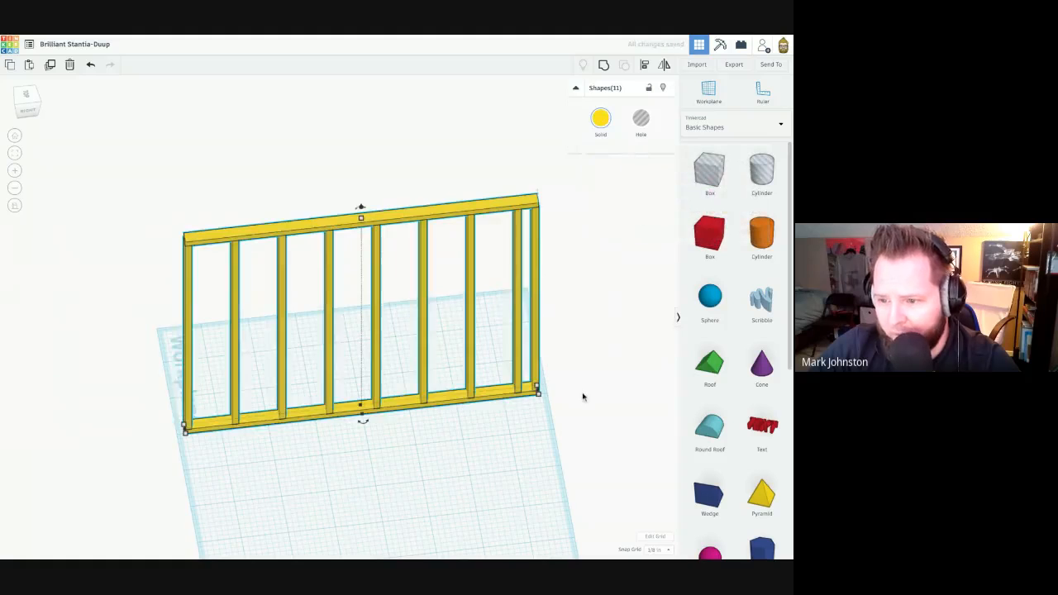
Move the whole yellow frame back to the edge of the workplane beside the Workplane lettering, and deselect it.
{"action": "right_click_drag", "start_coordinate": [590, 430], "coordinate": [545, 364]}
{"action": "left_click_drag", "start_coordinate": [99, 214], "coordinate": [628, 465]}
{"action": "key", "text": "Up"}
{"action": "key", "text": "Up"}
{"action": "key", "text": "Up"}
{"action": "key", "text": "Up"}
{"action": "key", "text": "Up"}
{"action": "key", "text": "Up"}
{"action": "key", "text": "Up"}
{"action": "key", "text": "Up"}
{"action": "key", "text": "Up"}
{"action": "key", "text": "Up"}
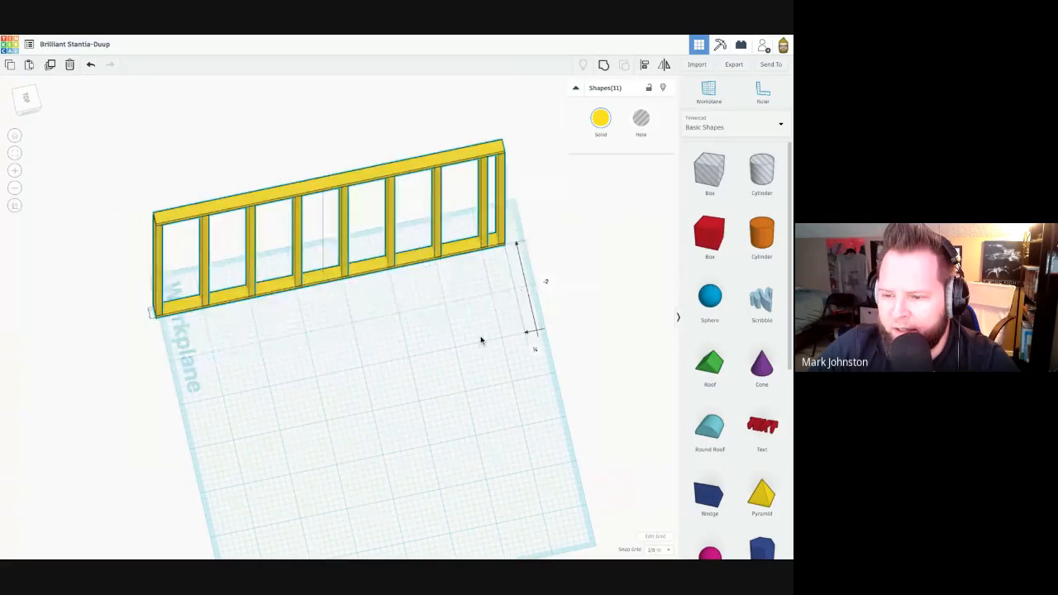
{"action": "left_click", "coordinate": [436, 348]}
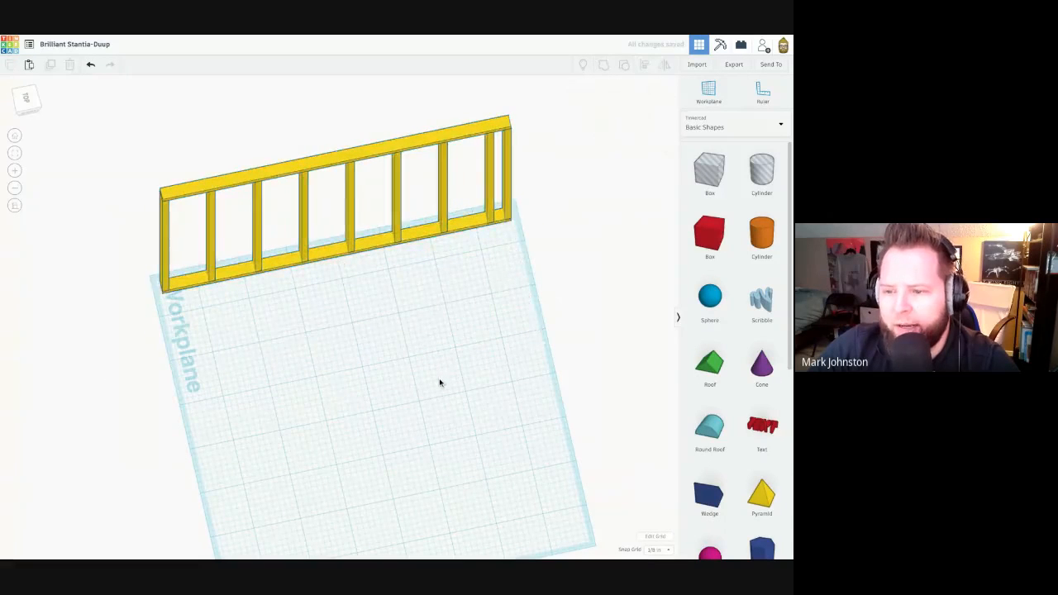
{"action": "right_click_drag", "start_coordinate": [438, 383], "coordinate": [346, 349]}
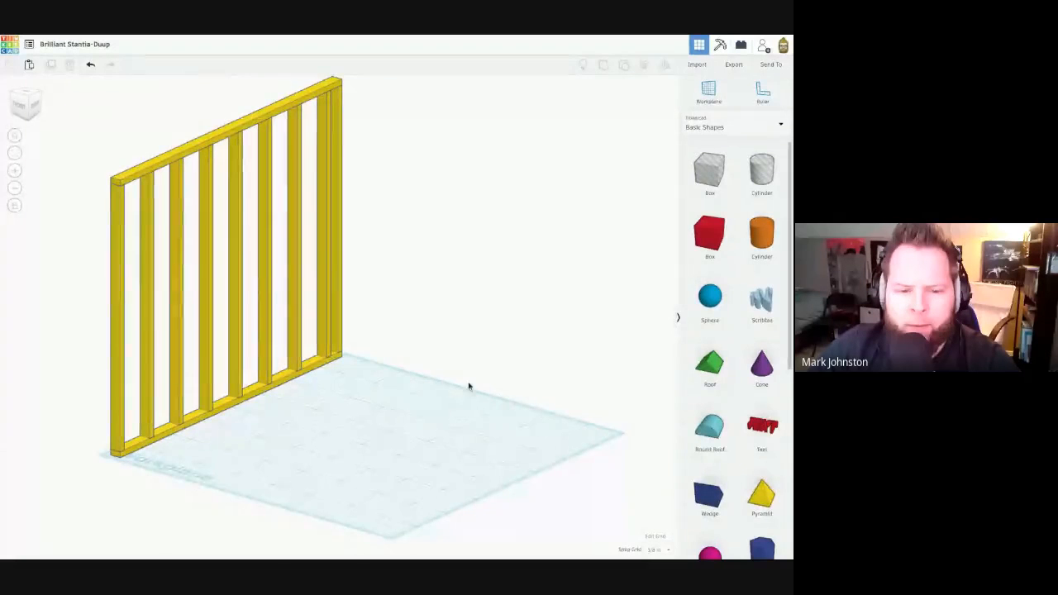
{"action": "right_click_drag", "start_coordinate": [465, 373], "coordinate": [409, 367]}
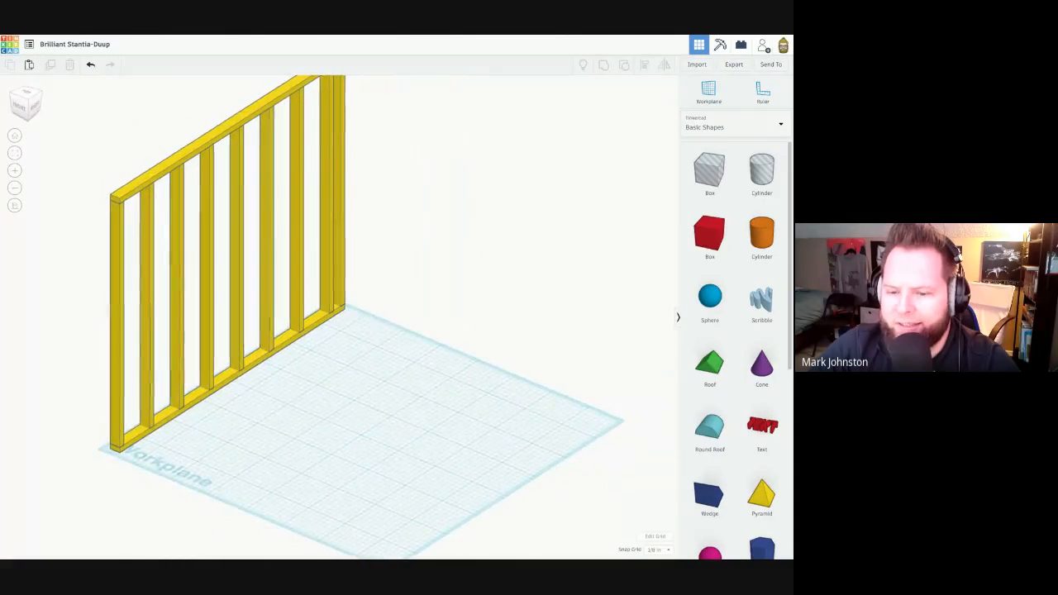